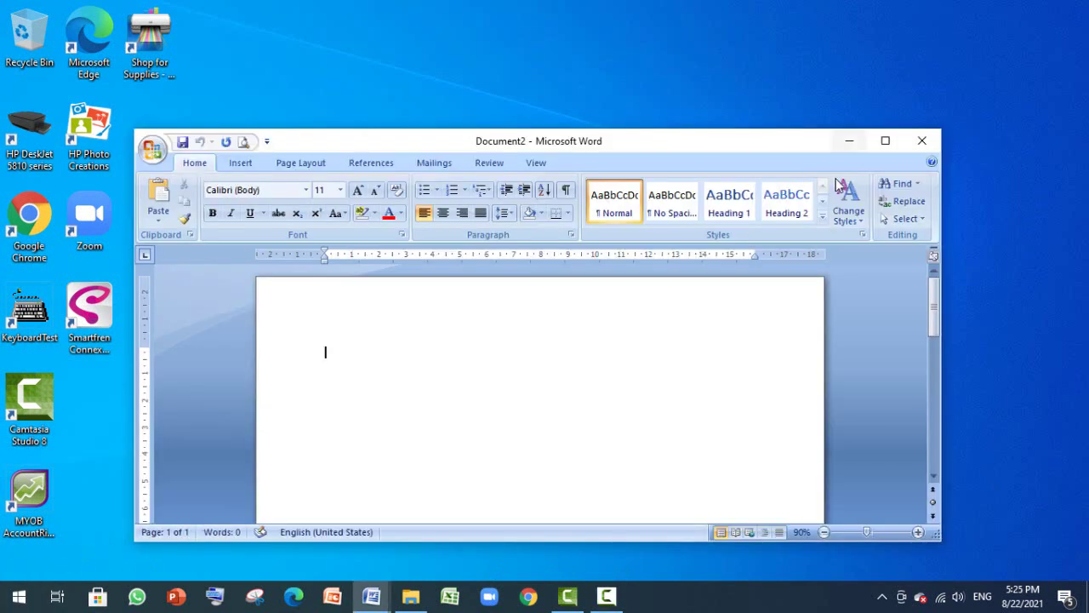
Maximize the blank document's window and switch to Document1, which holds the computer history article
click(890, 140)
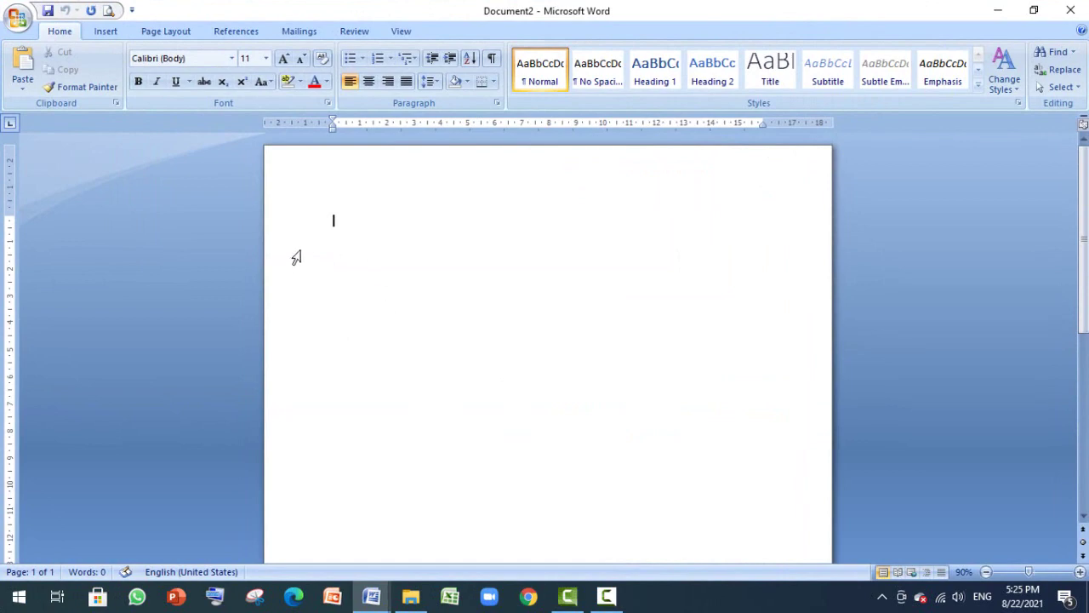
mouse_move(371, 596)
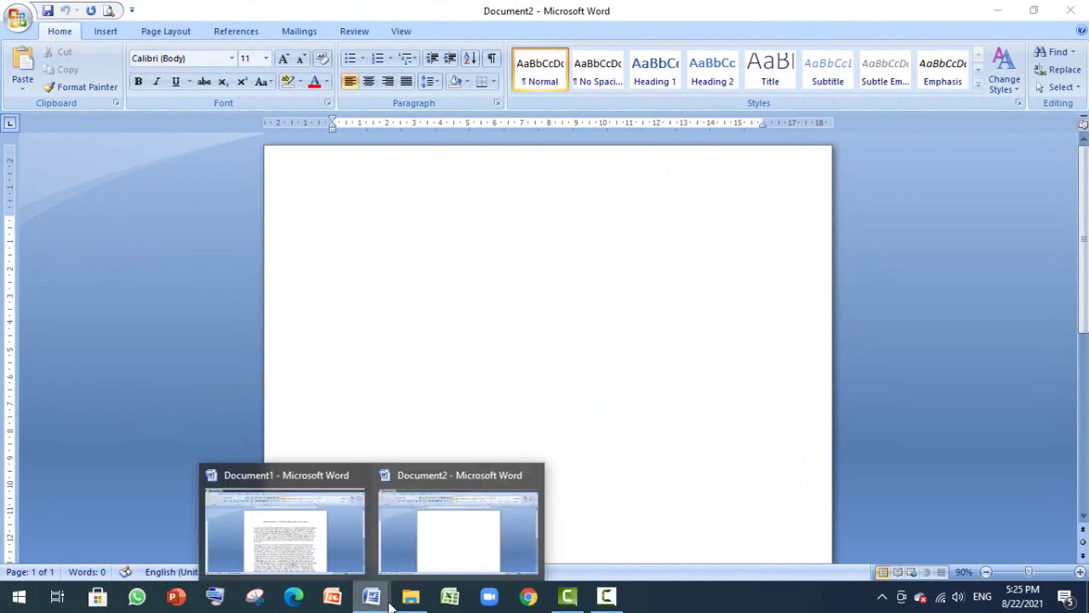
click(324, 479)
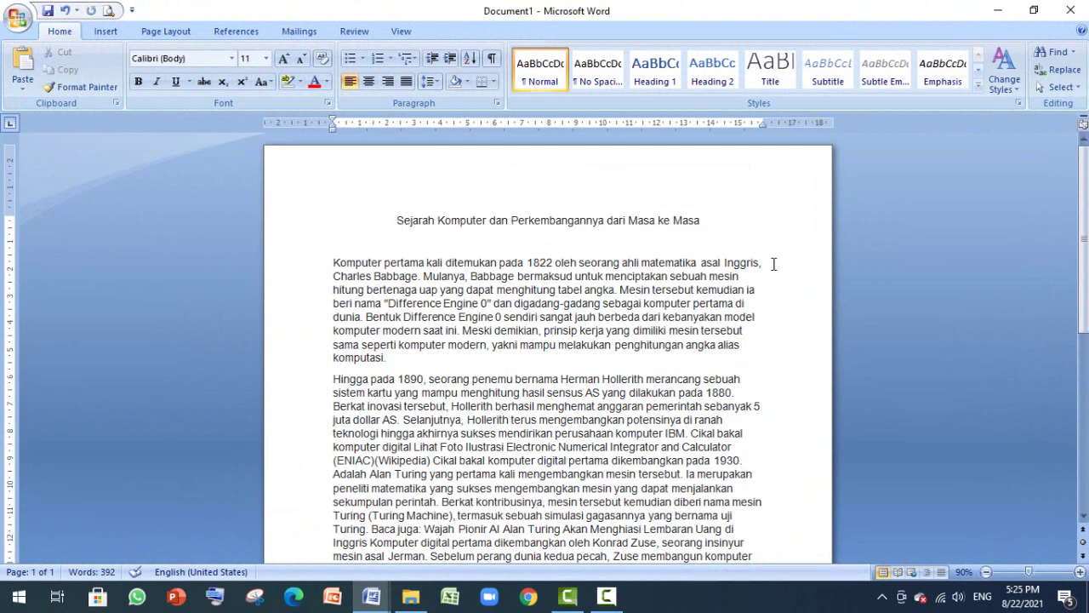
Look through the computer history article down to its source credits and return to its title
click(442, 260)
scroll(706, 376, down, 10)
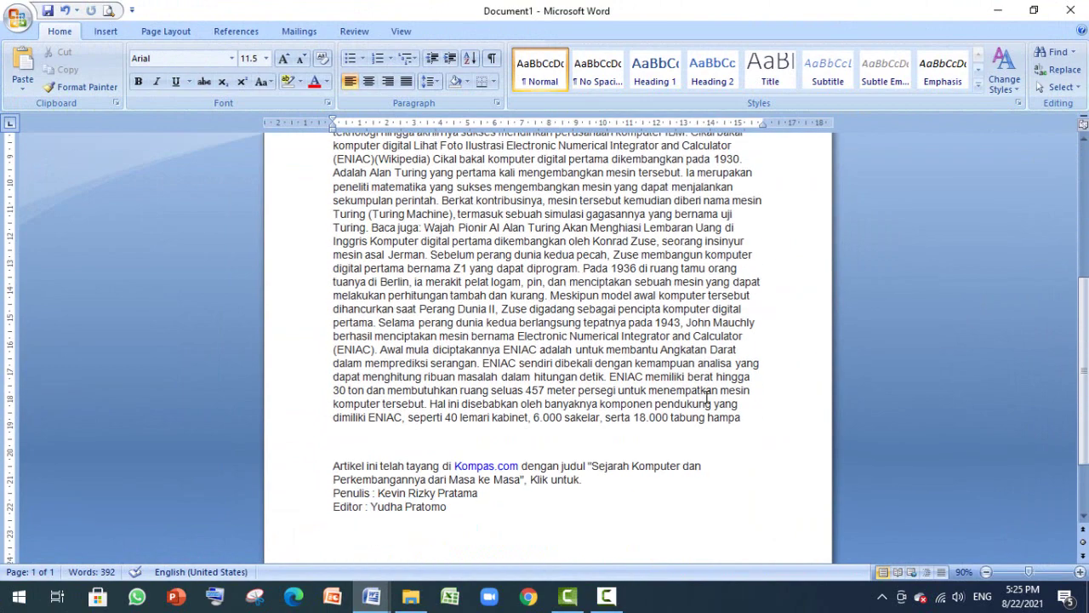
scroll(701, 415, up, 6)
scroll(701, 415, up, 3)
click(492, 268)
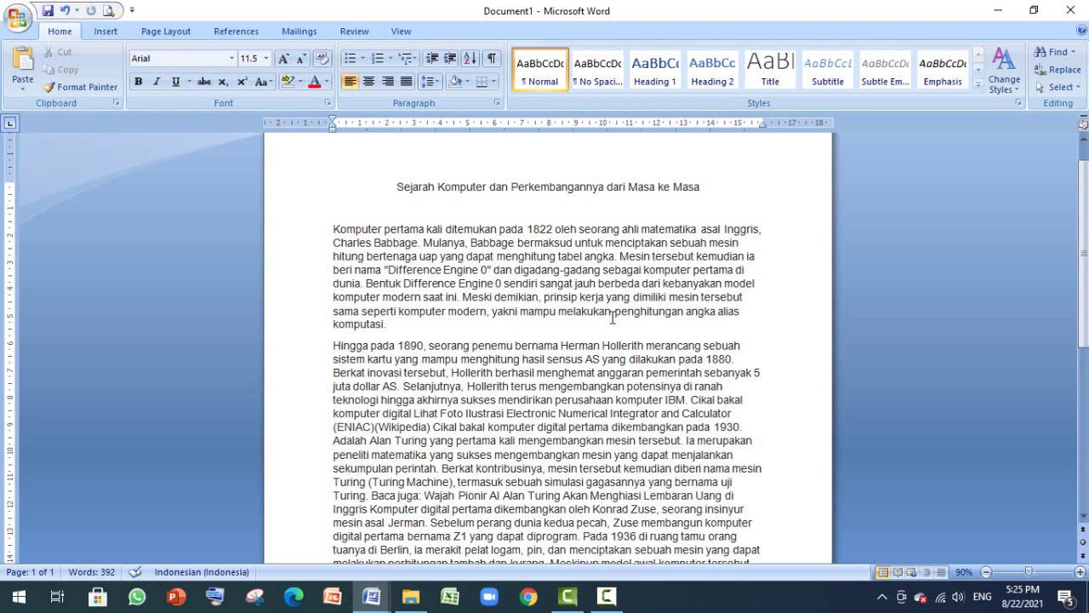
scroll(342, 336, up, 1)
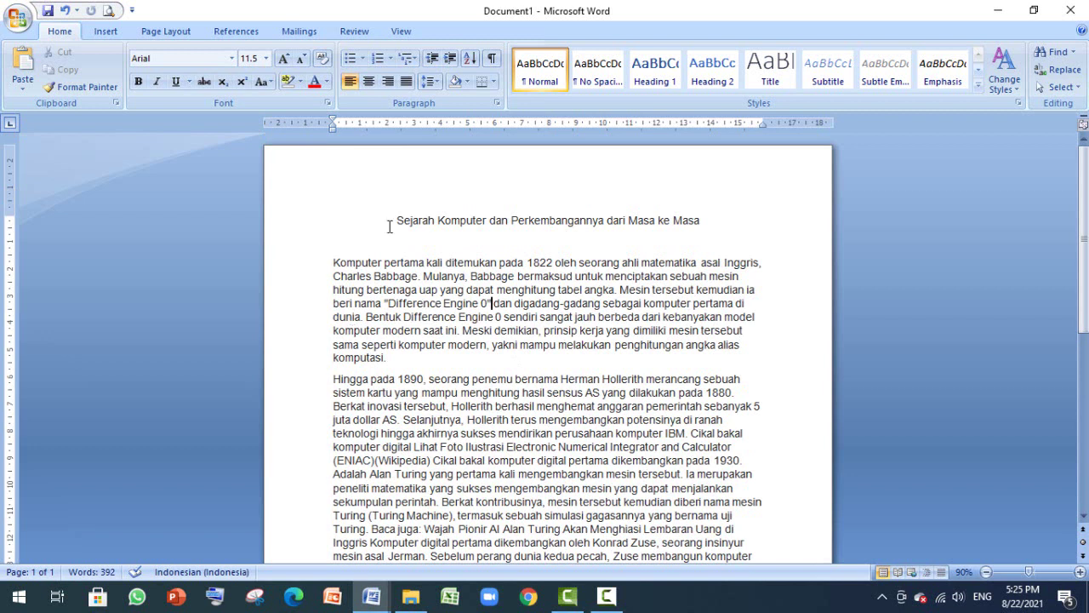
Open the page border settings and compare them with the paragraph border and shading settings
click(165, 31)
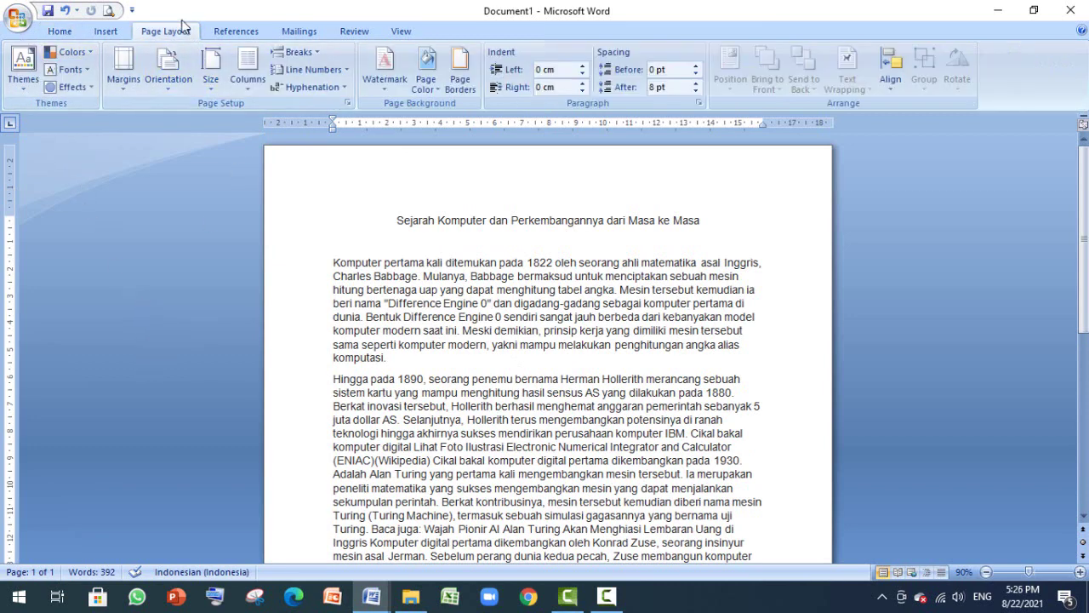
click(461, 75)
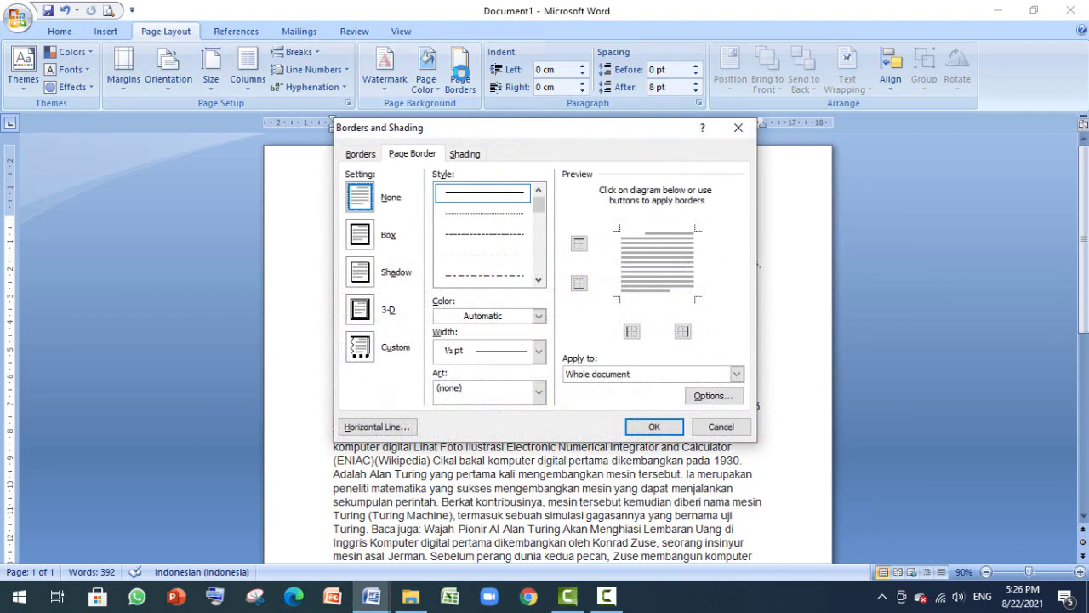
click(371, 157)
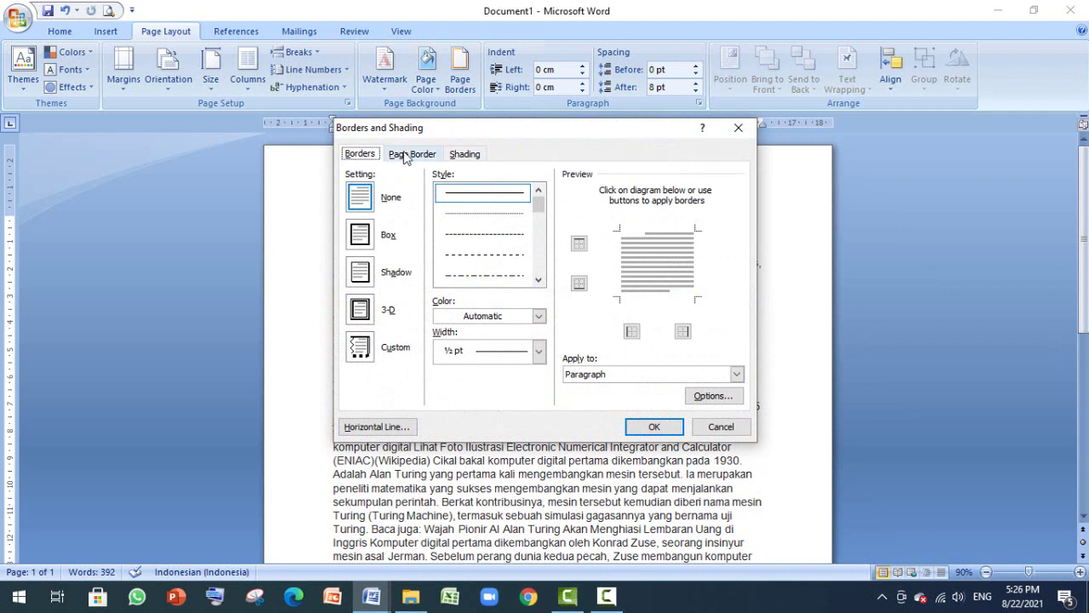
click(408, 157)
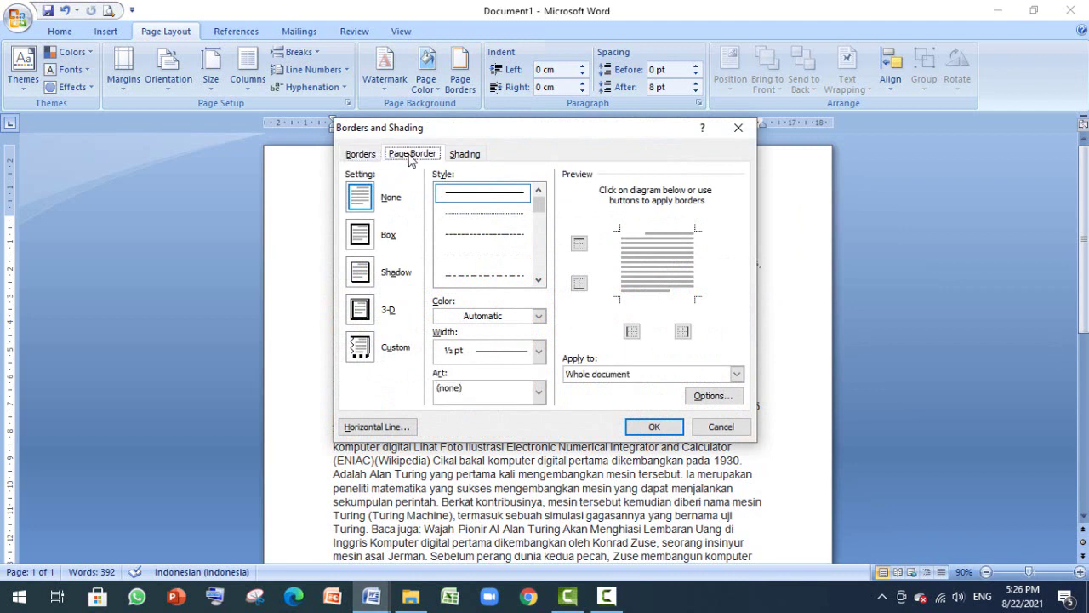
click(469, 158)
click(358, 157)
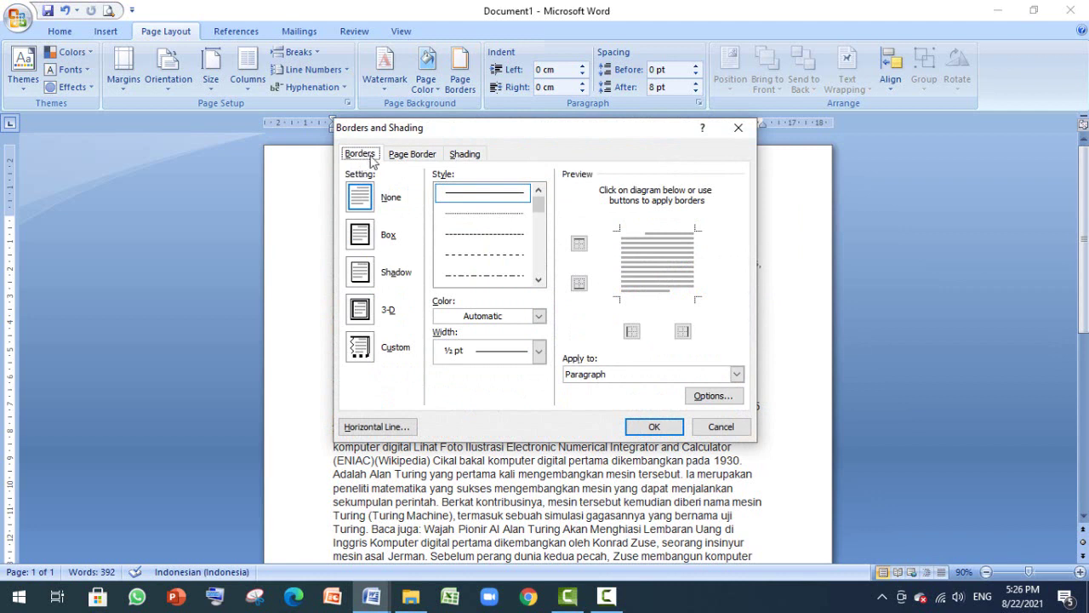
click(434, 160)
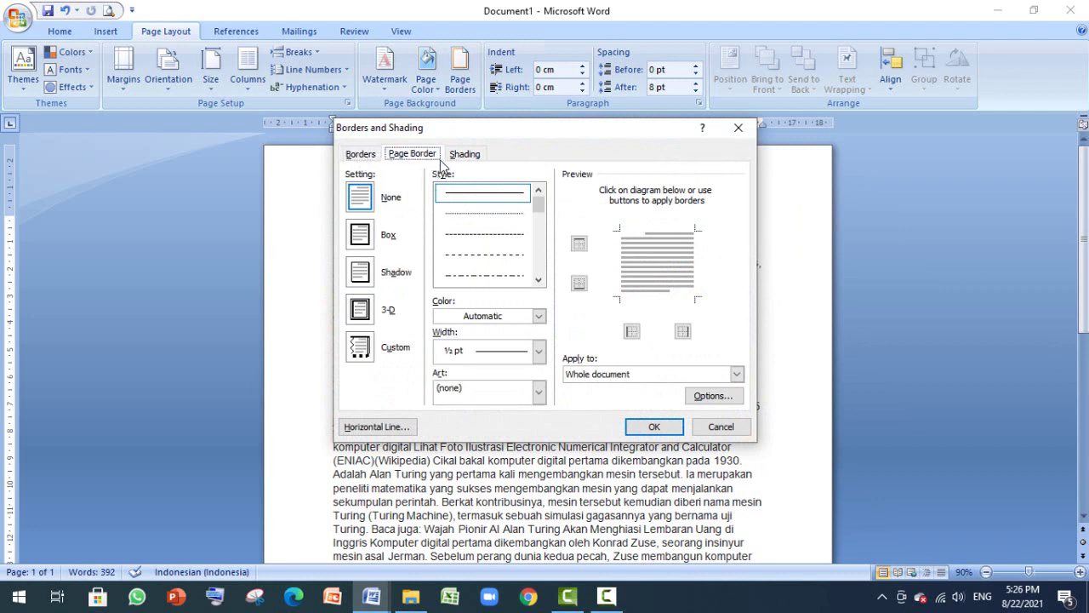
click(377, 158)
click(408, 158)
Try the dotted and the solid line style for a box border around the page
mouse_move(541, 211)
mouse_down()
mouse_move(541, 247)
mouse_move(529, 208)
mouse_up()
click(539, 279)
click(459, 215)
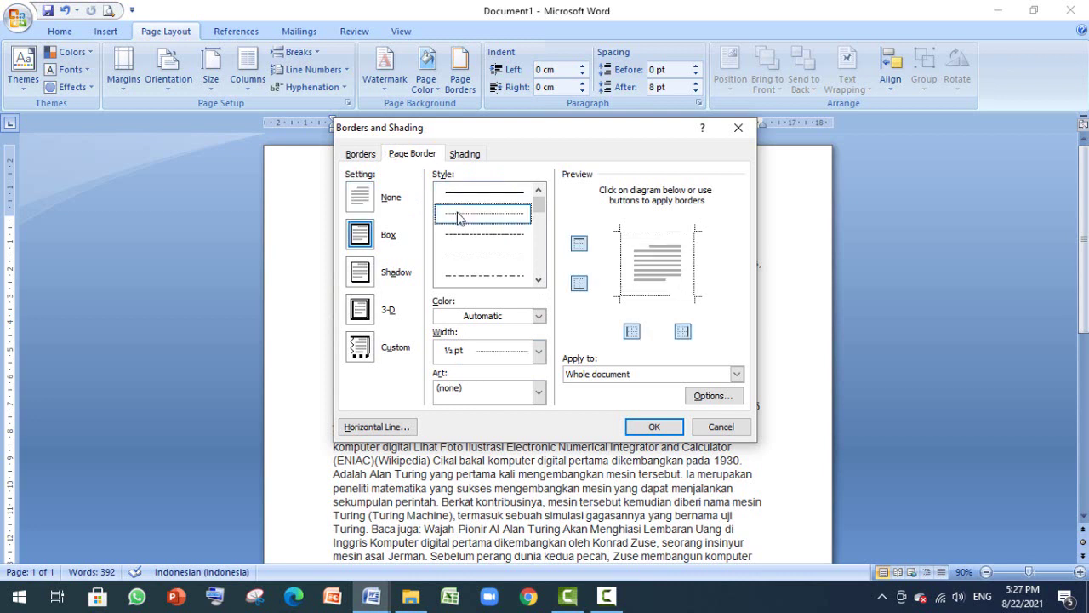
click(513, 200)
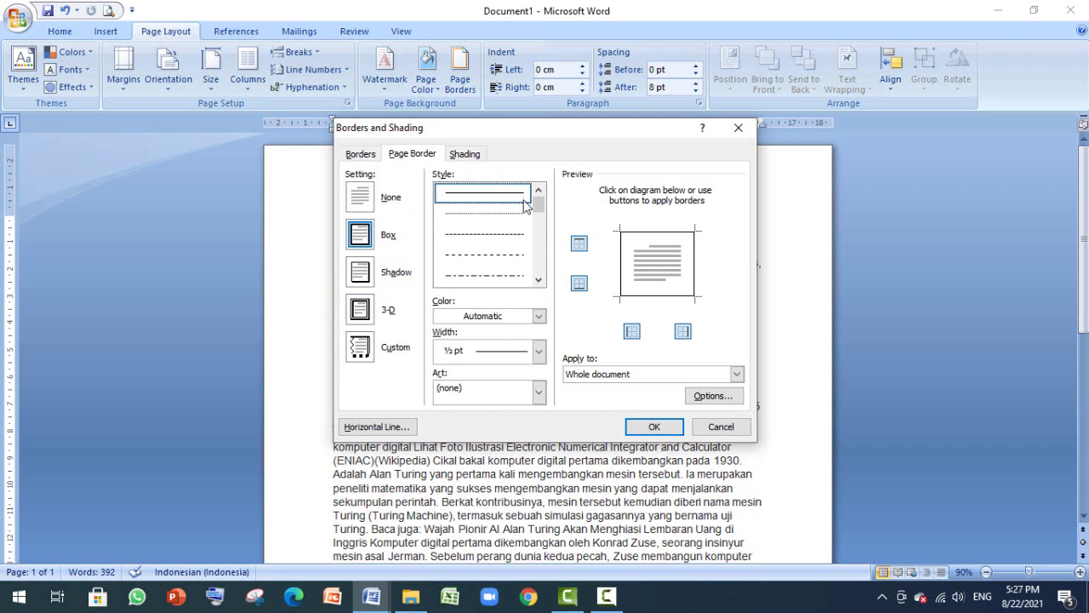
click(534, 281)
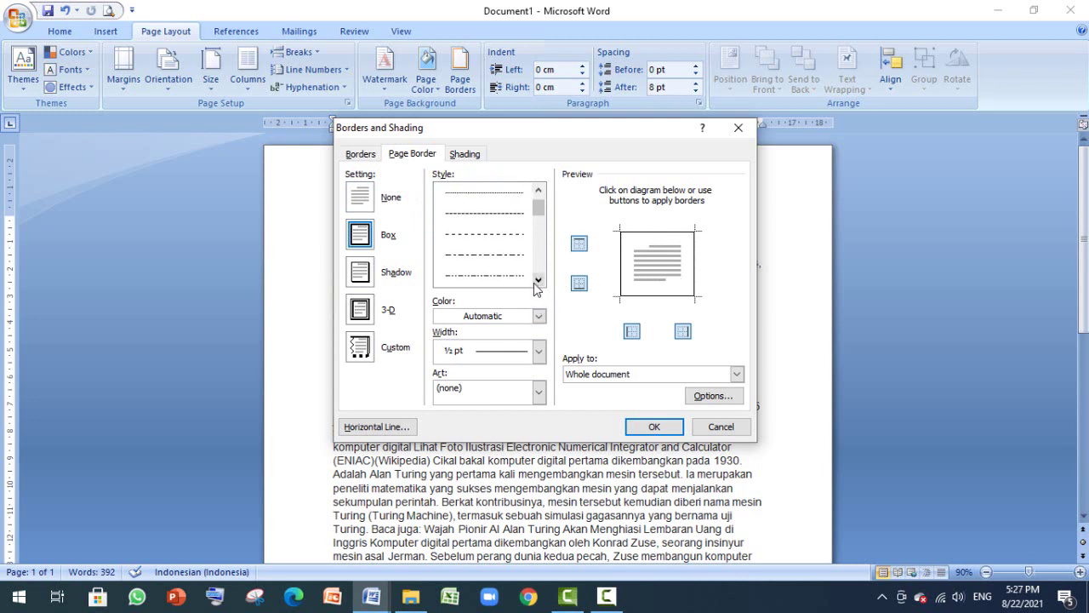
click(533, 282)
scroll(531, 213, up, 2)
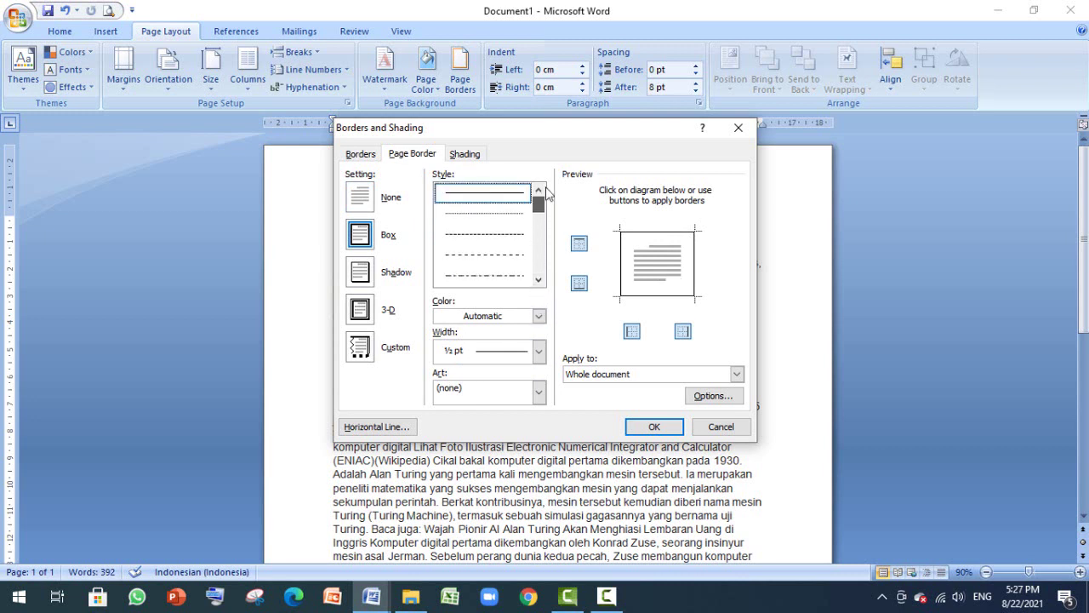
Compare the first few line styles in the preview and set the box page border to the wider-spaced dashed line
click(508, 212)
click(501, 242)
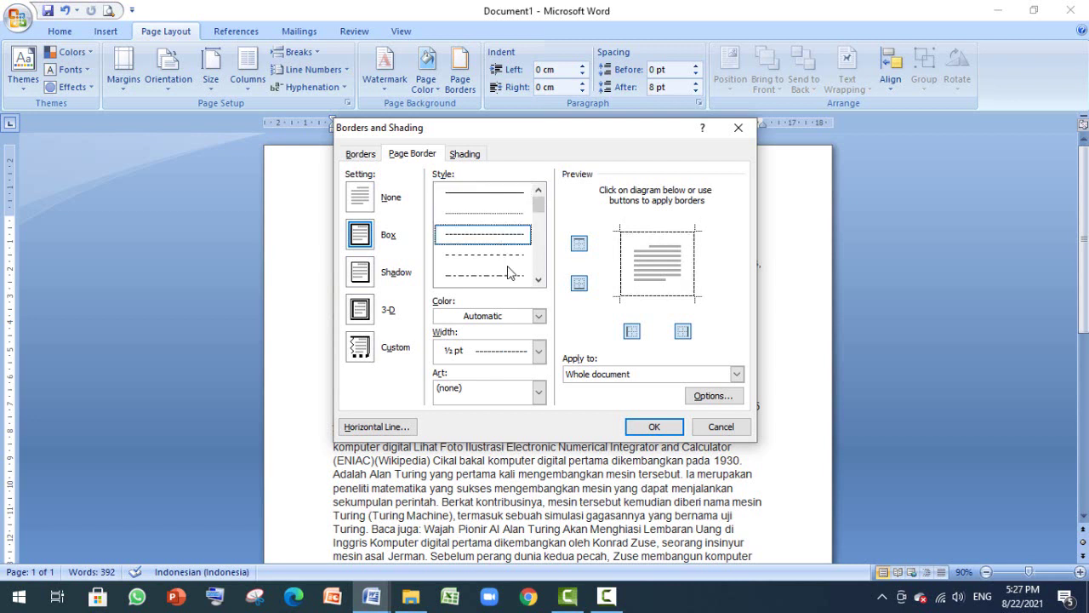
click(508, 254)
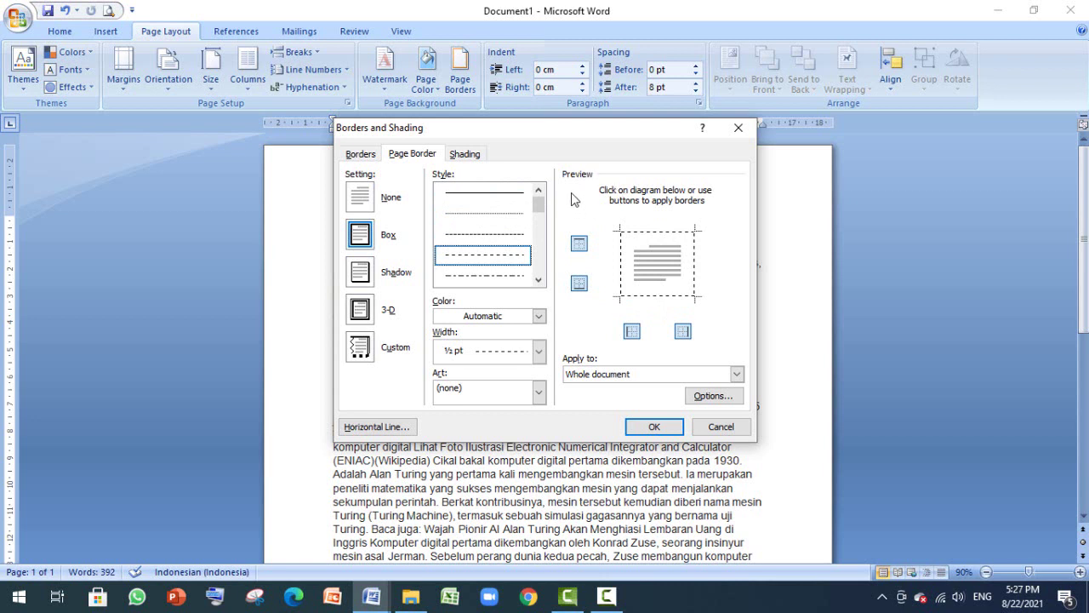
click(496, 193)
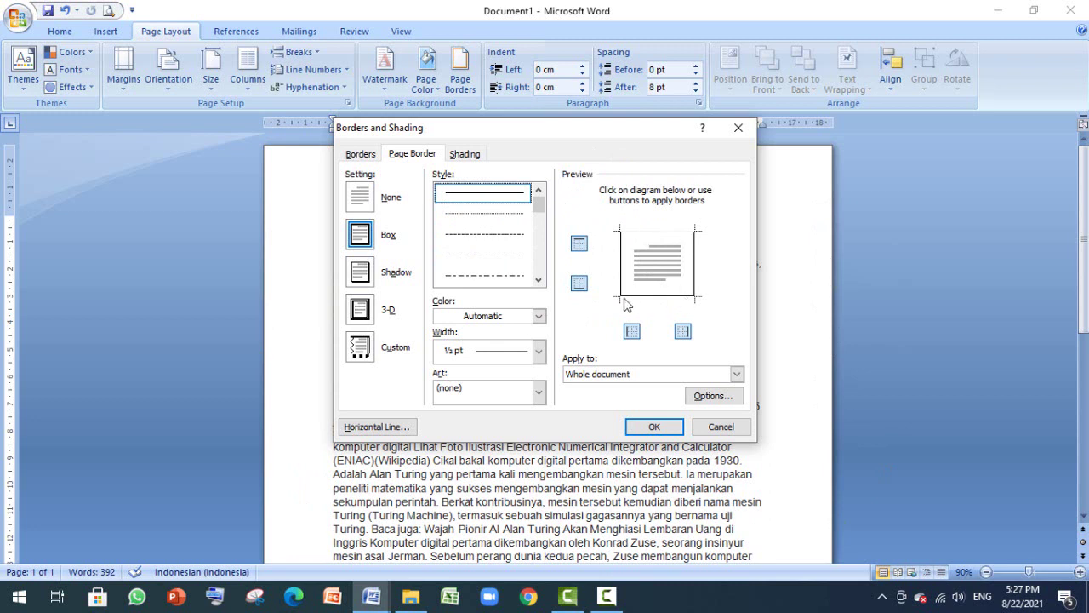
click(489, 219)
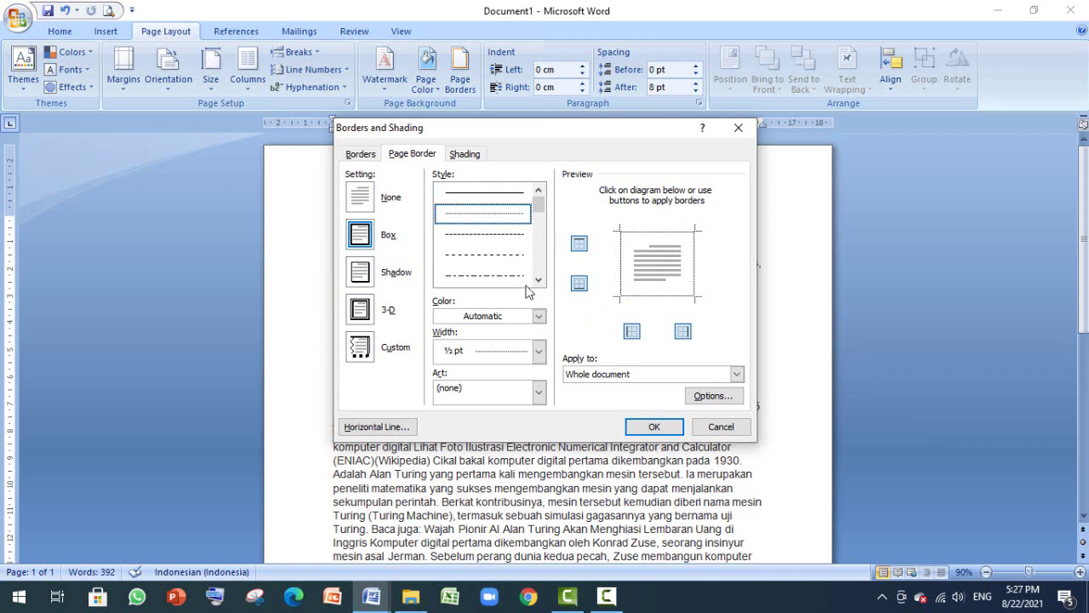
click(514, 257)
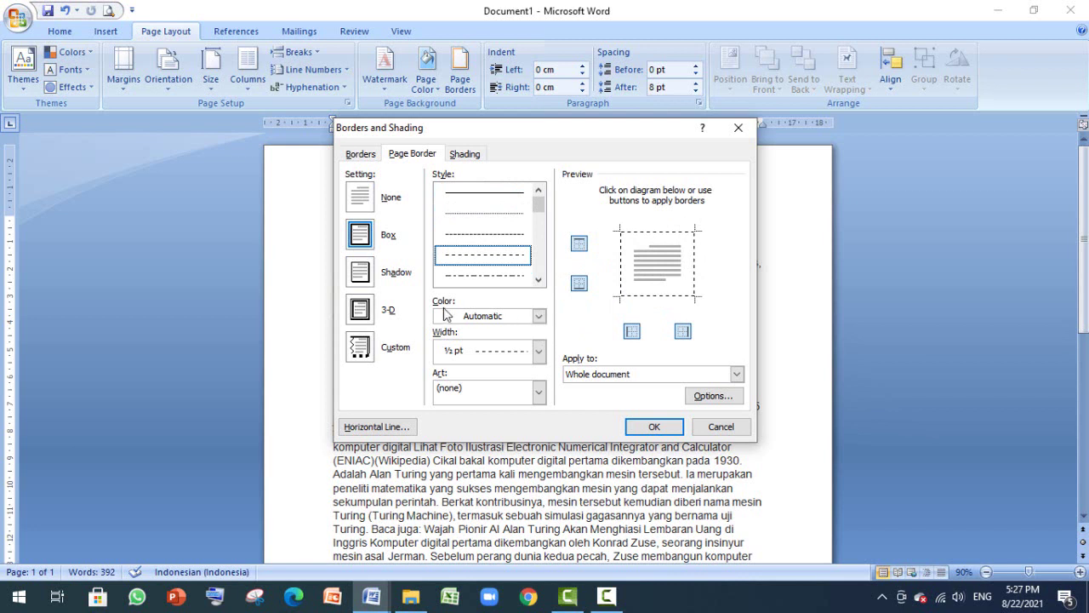
Try red as the page border's color and set the color back to Automatic
click(538, 317)
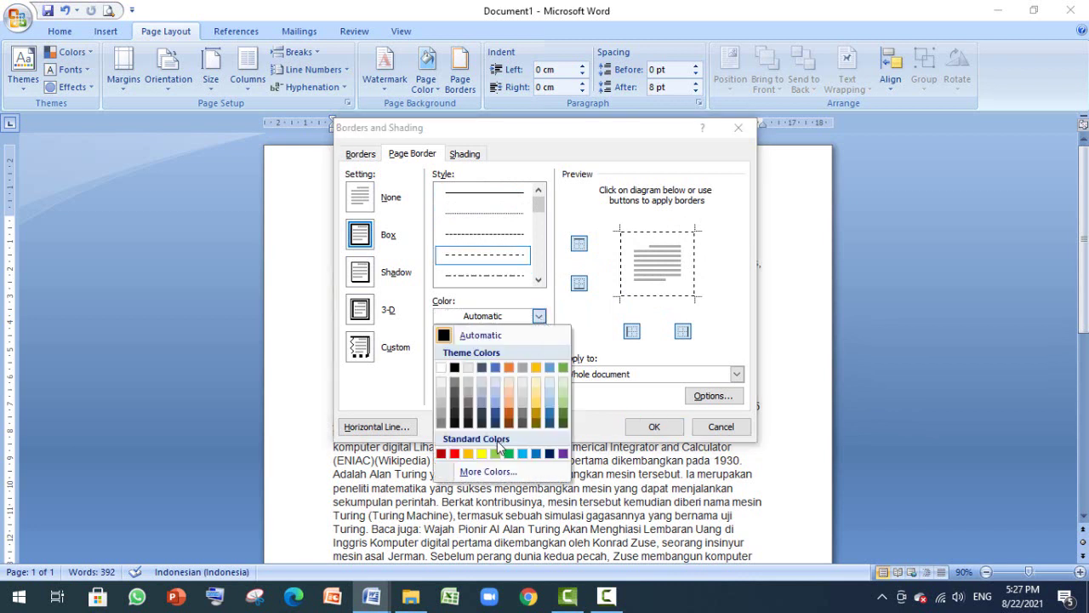
click(455, 455)
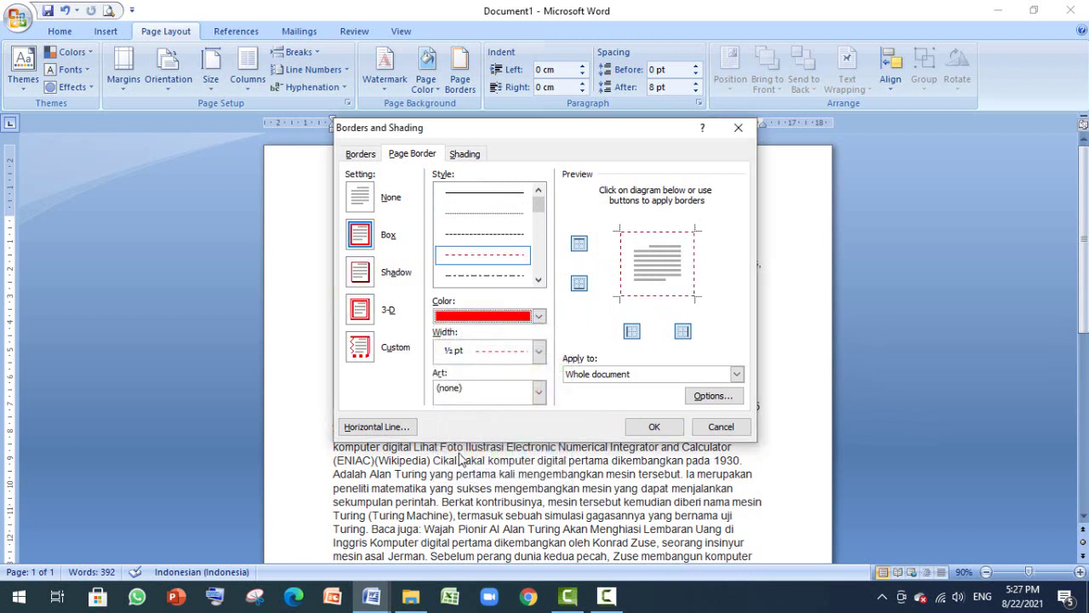
click(539, 316)
click(561, 298)
click(539, 317)
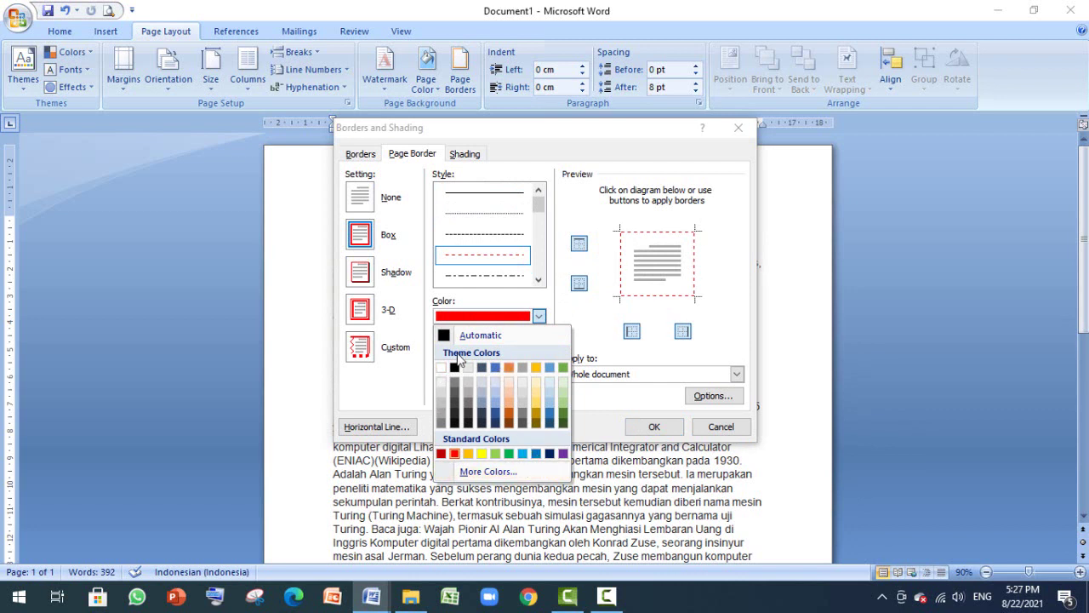
click(479, 334)
click(538, 318)
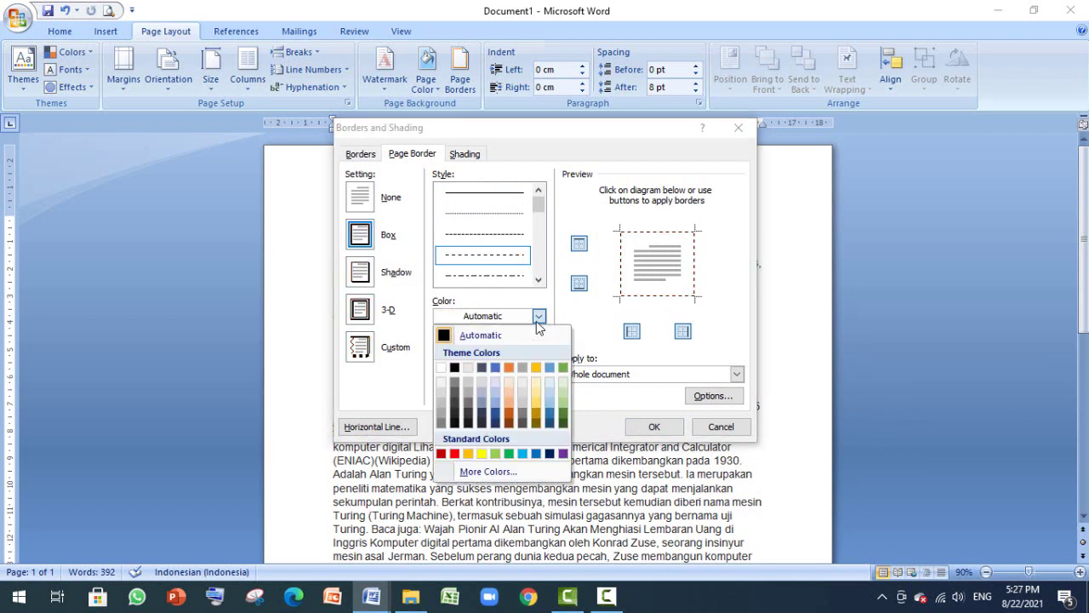
click(507, 337)
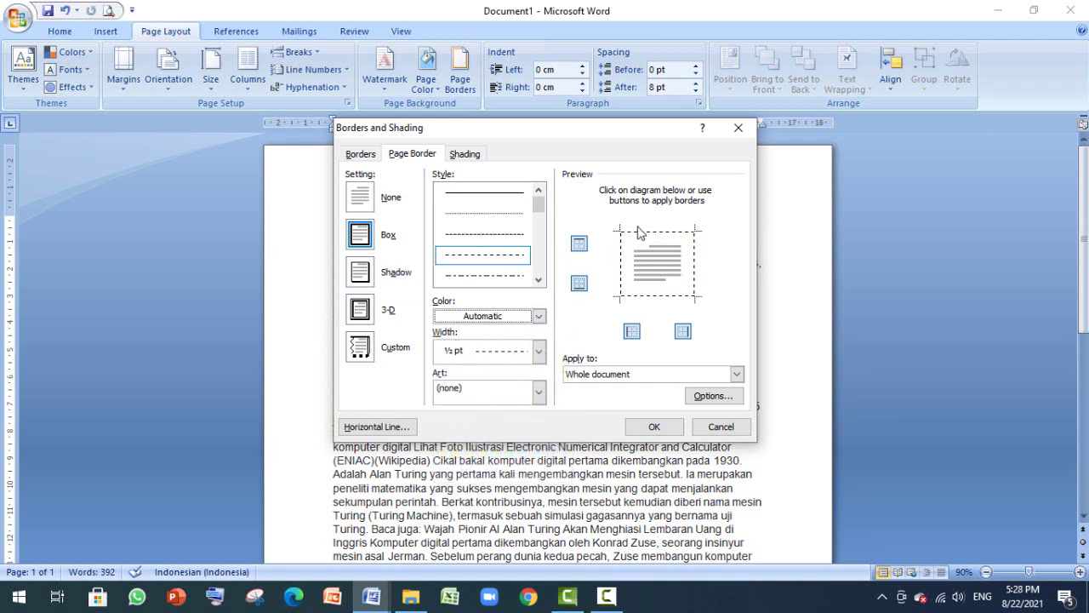
Try widths of 1½ pt and 2¼ pt for the dashed page border, and set its width to 3 pt
click(538, 351)
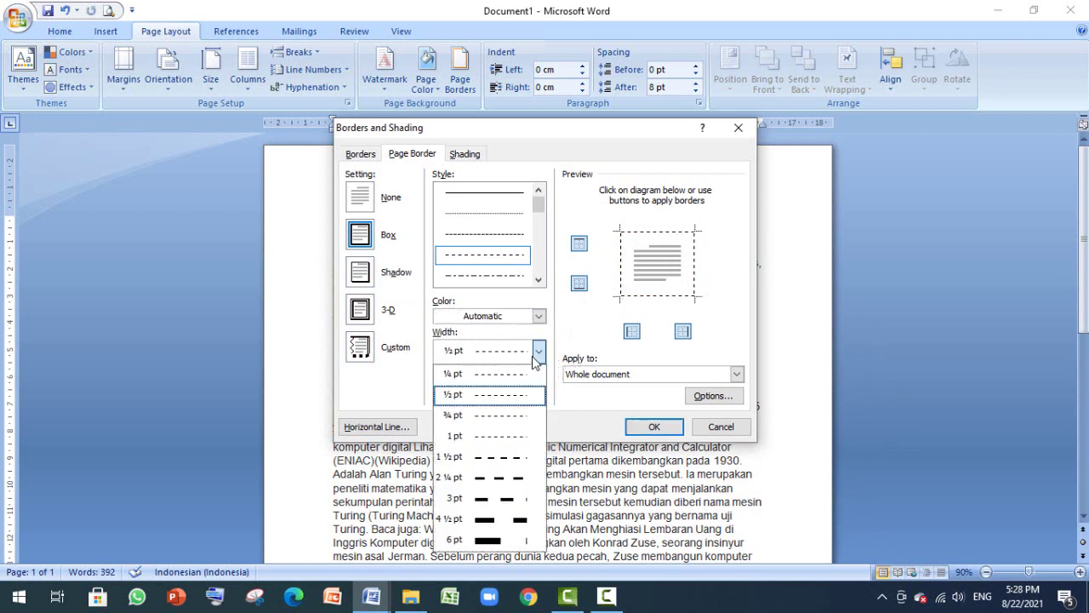
click(508, 460)
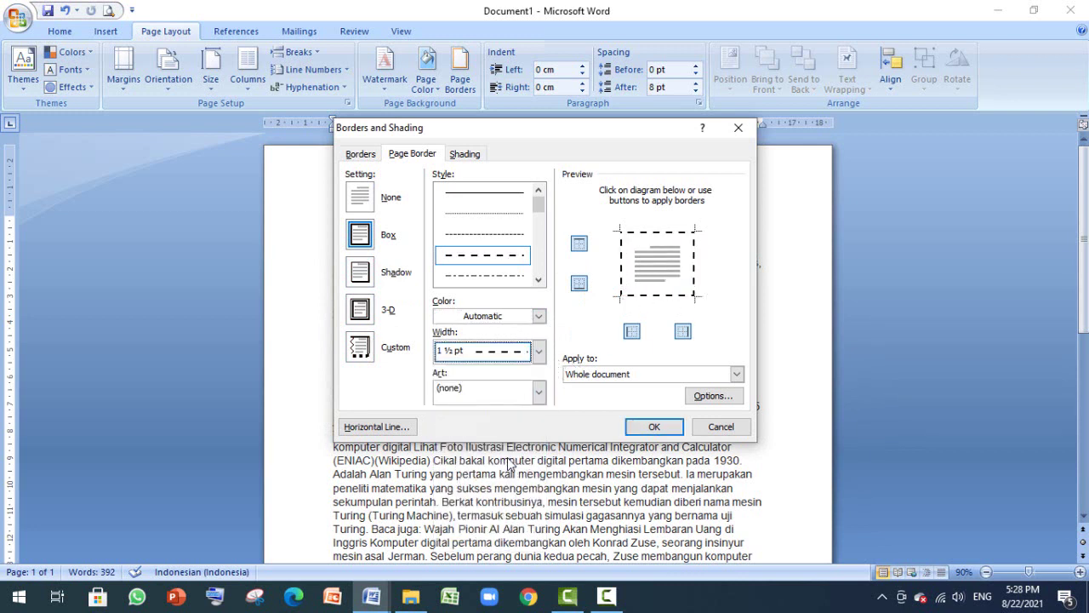
click(538, 352)
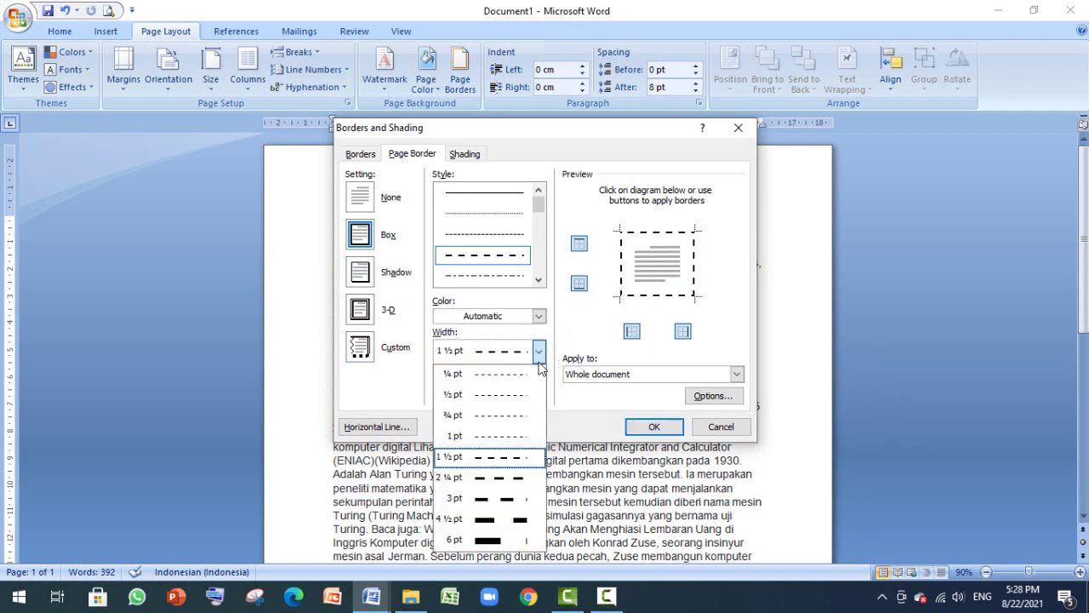
click(506, 481)
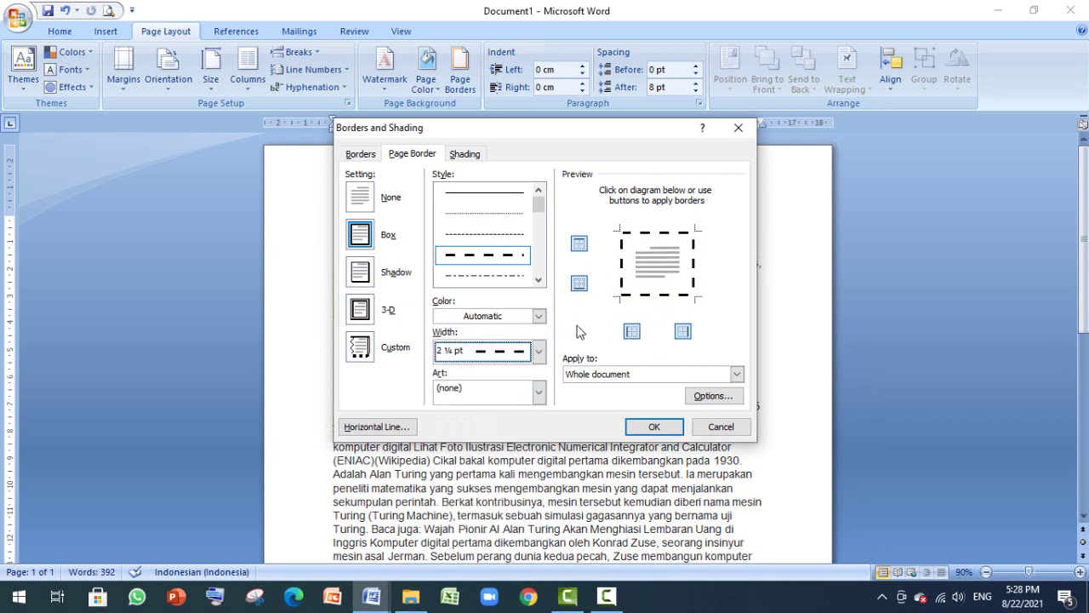
click(539, 351)
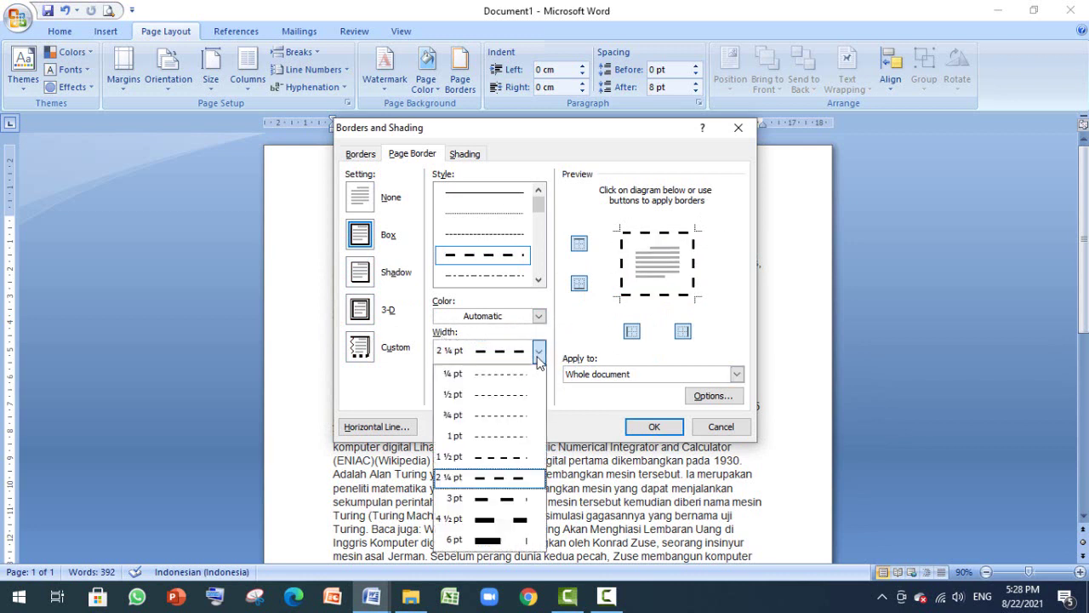
click(512, 502)
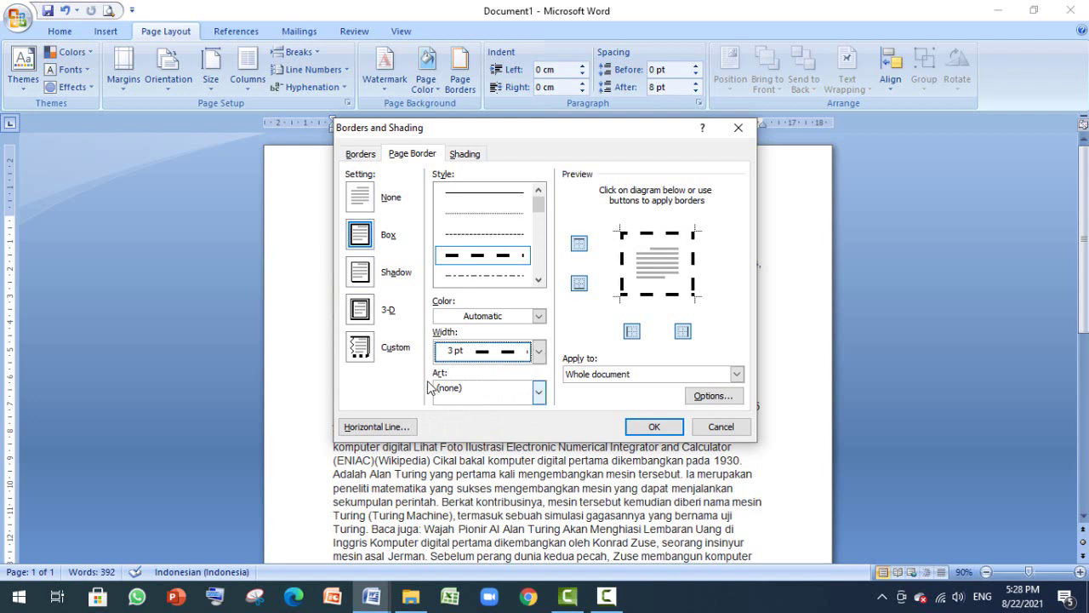
Set the page border's art to the green pine trees and apply it to the article
click(537, 392)
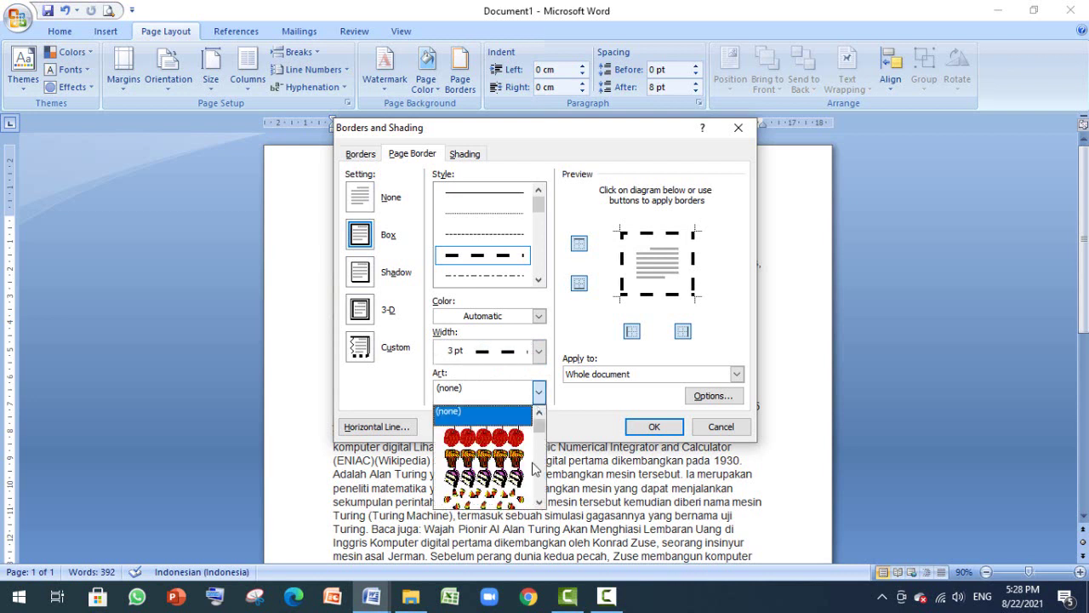
click(538, 502)
click(539, 502)
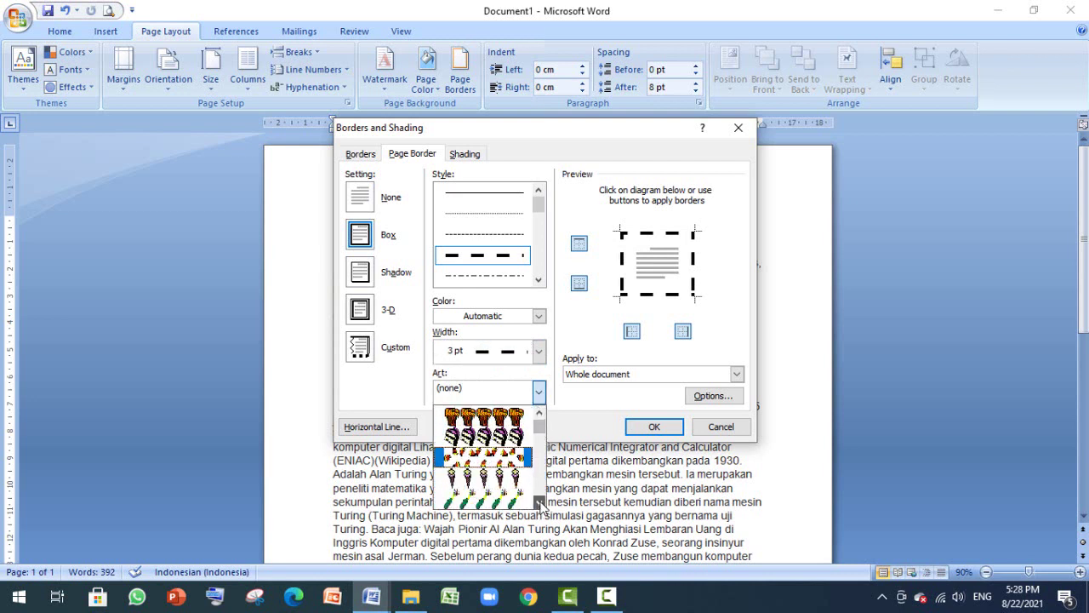
click(539, 502)
click(539, 503)
click(539, 503)
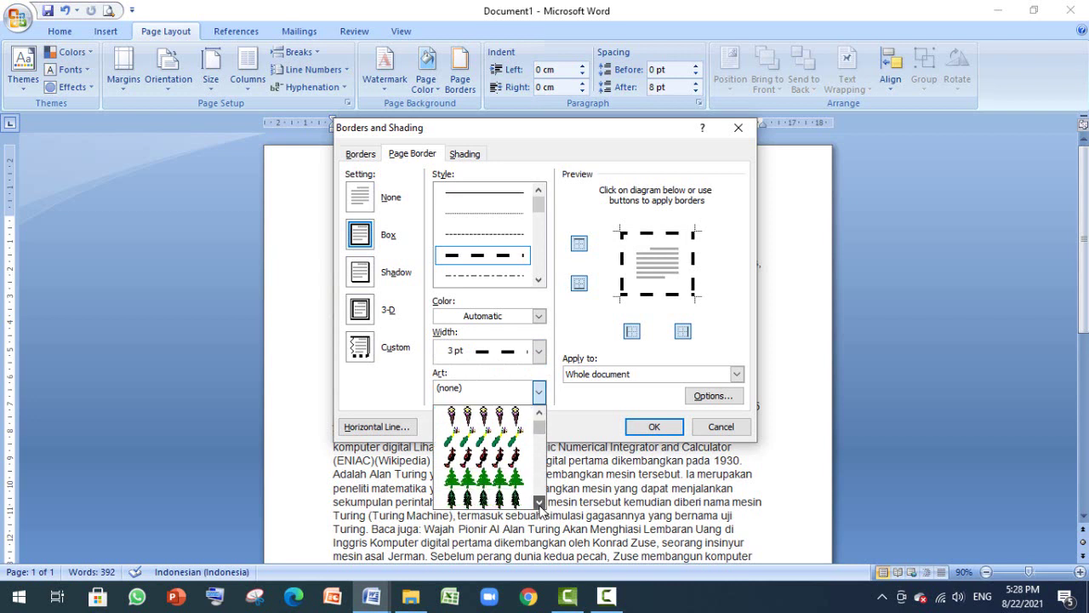
click(510, 481)
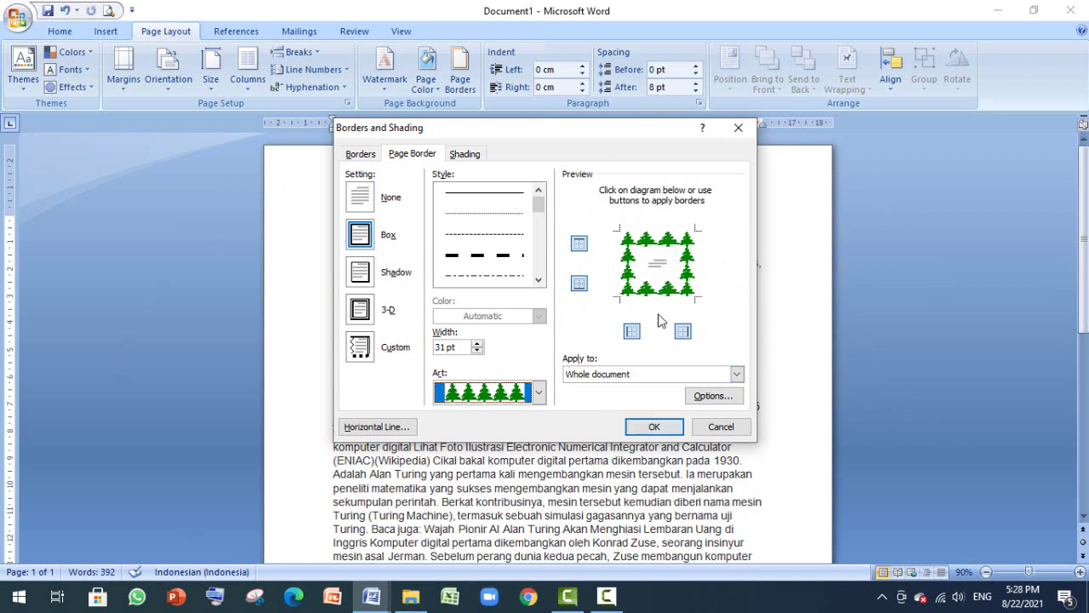
click(670, 428)
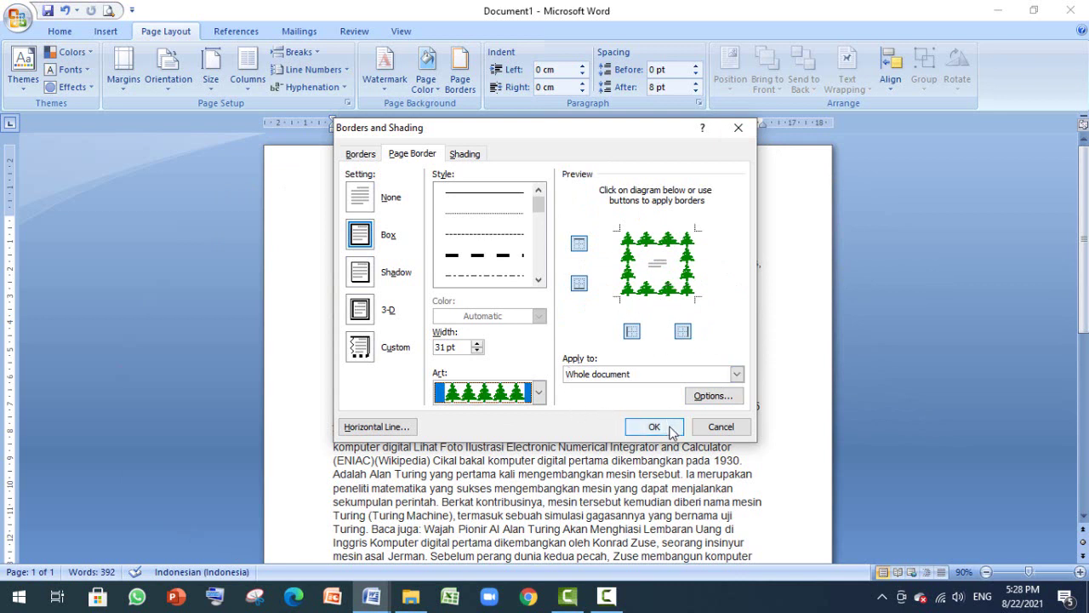
click(670, 429)
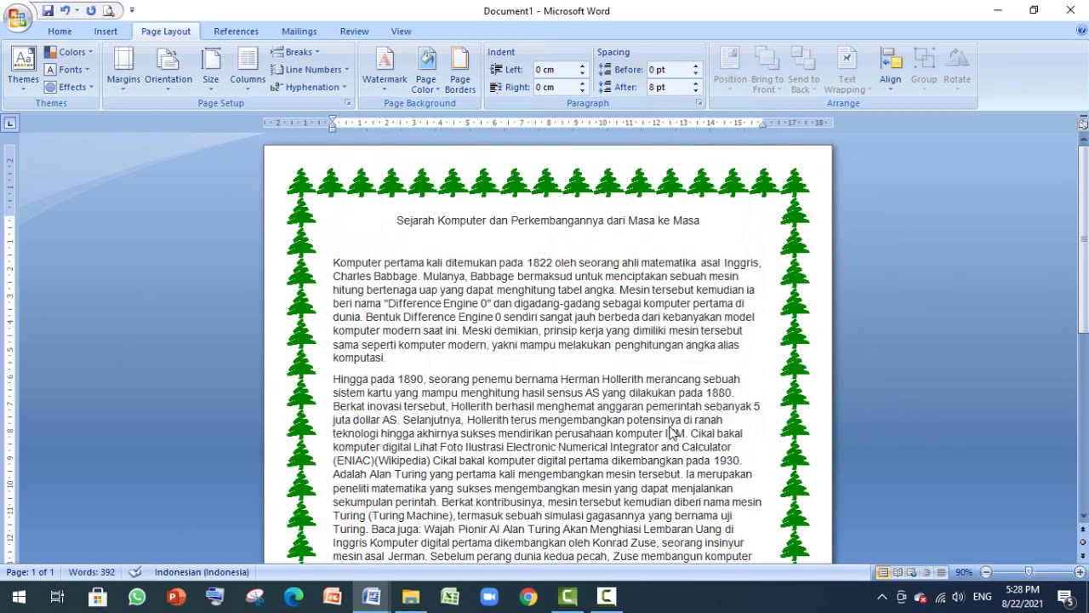
scroll(672, 433, down, 10)
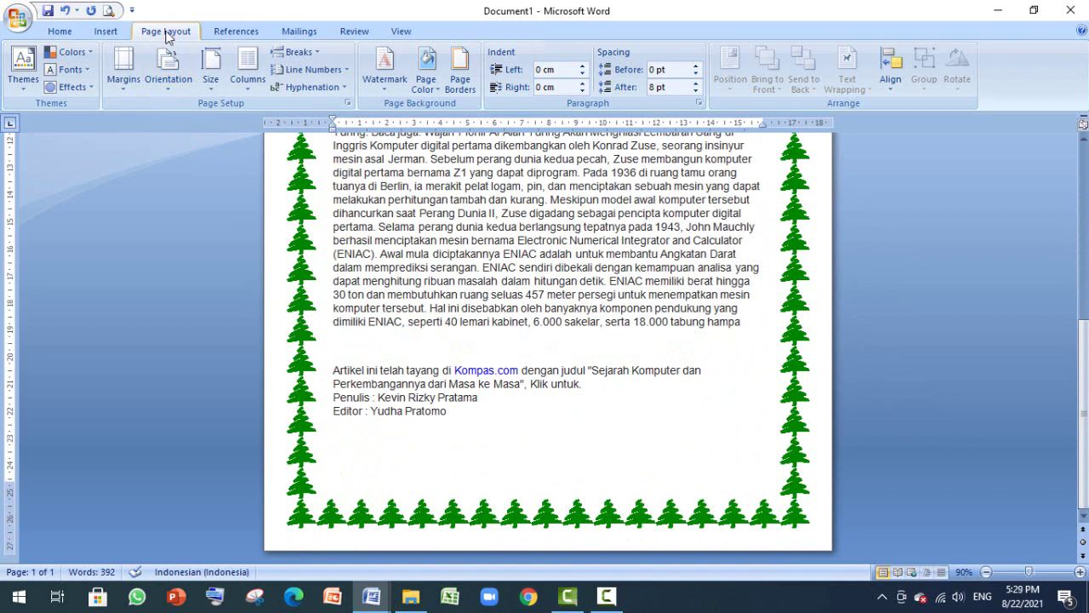
Set the tree page border's width to 16 pt and apply it to the whole document
click(457, 56)
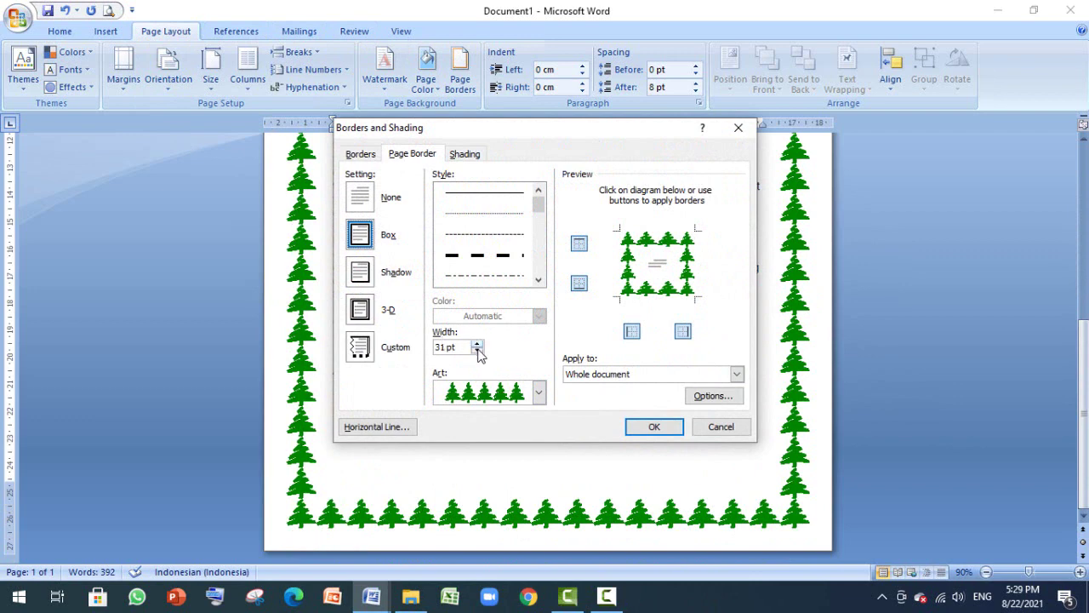
click(477, 344)
click(477, 350)
click(477, 344)
click(477, 351)
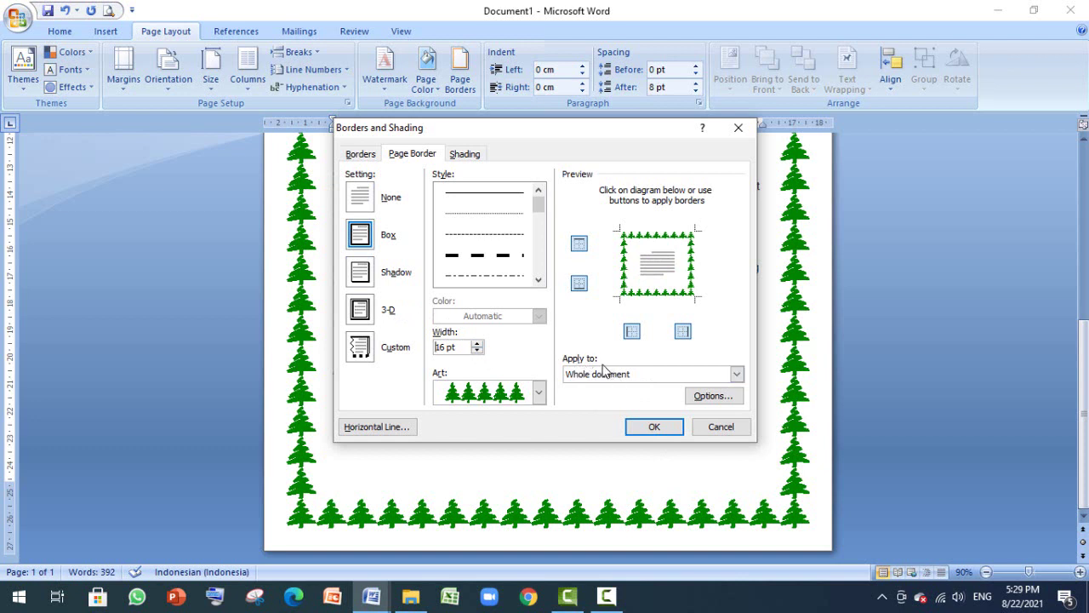
click(737, 375)
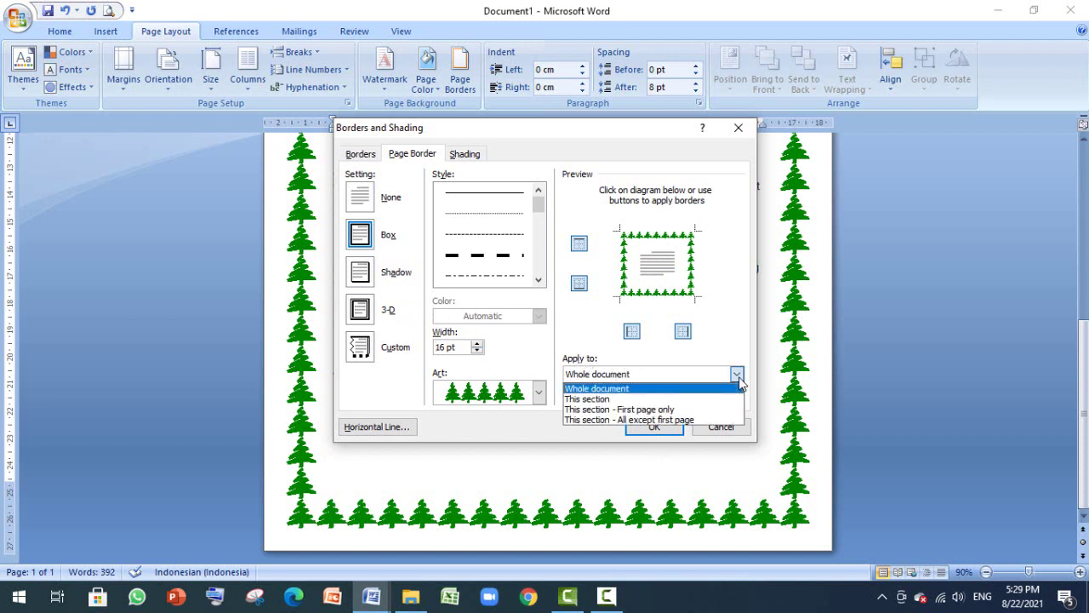
click(615, 389)
click(652, 426)
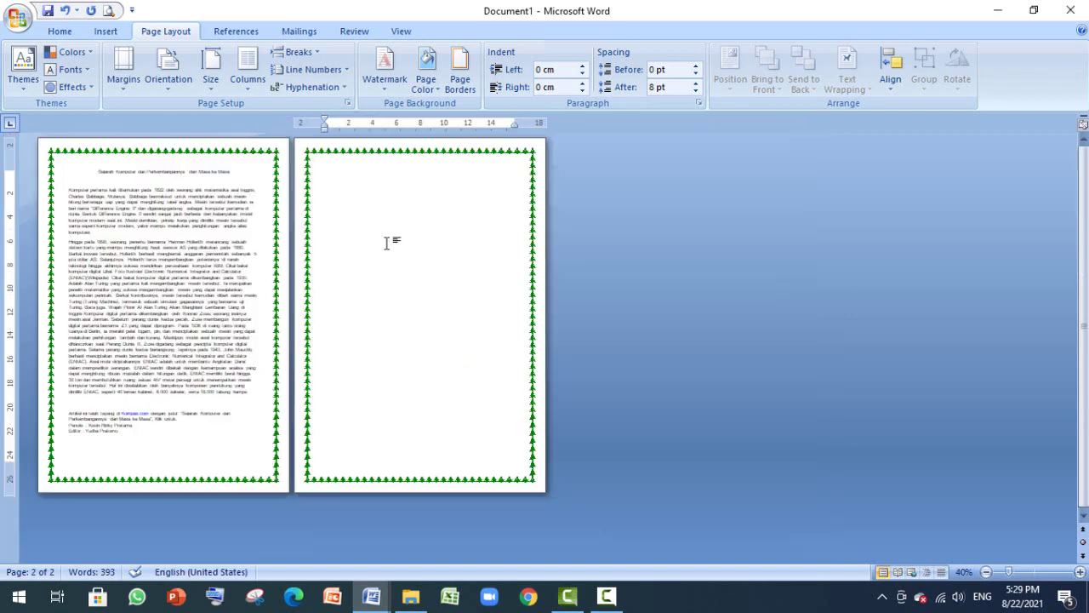
Add two more blank pages at the end of the document with page breaks and return to the second page
key(ctrl+Return)
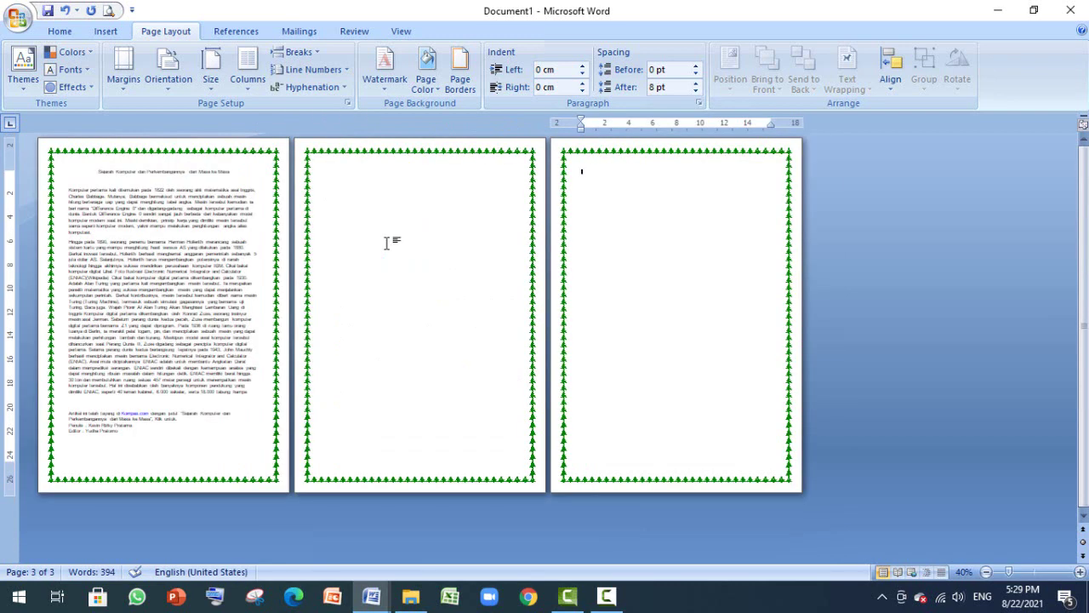
key(ctrl+Return)
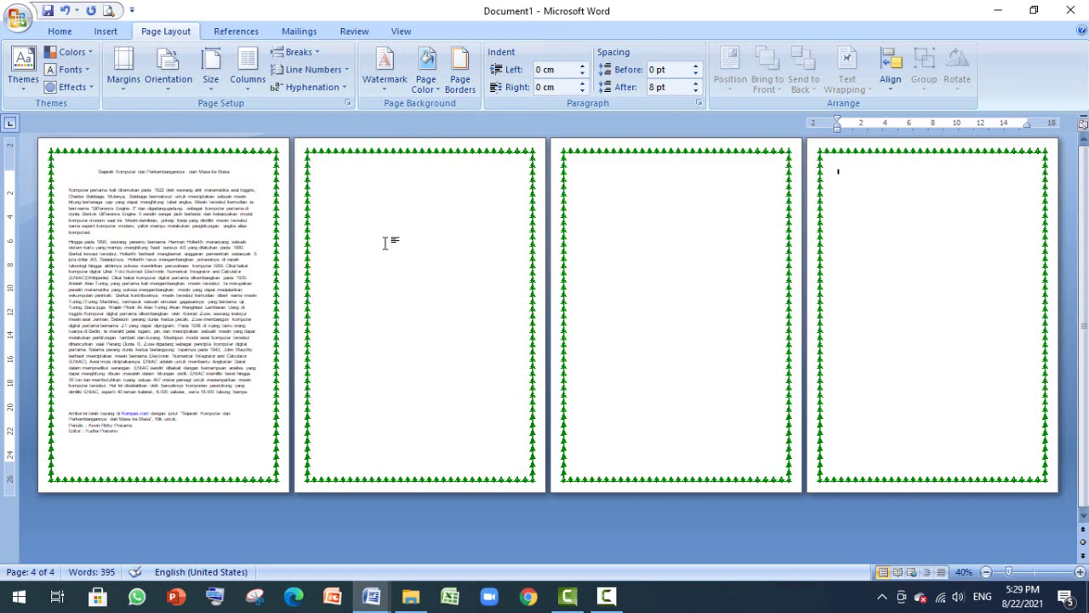
click(384, 243)
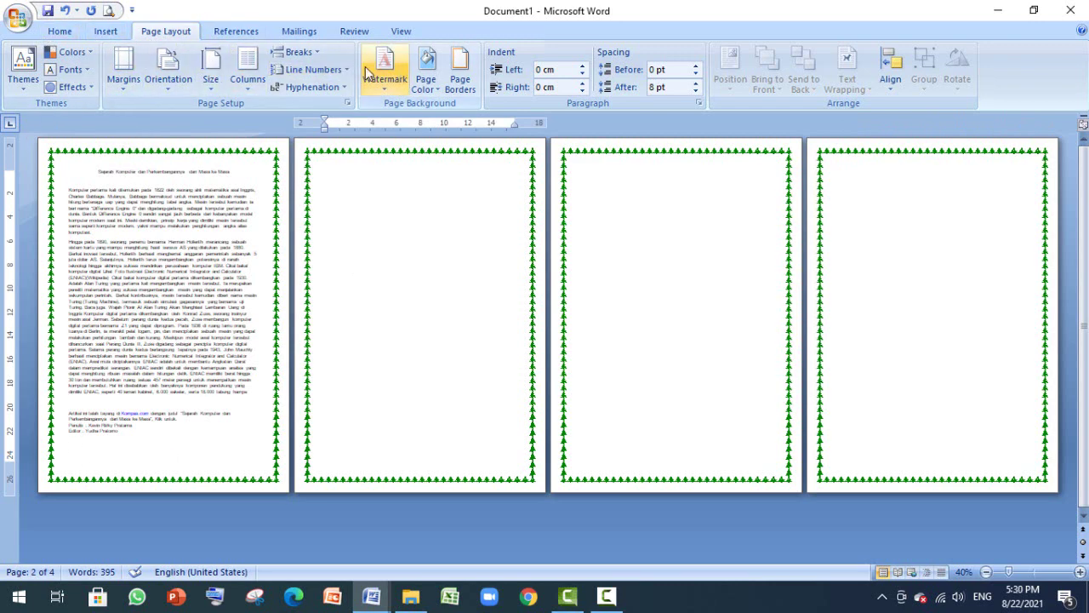
Limit the tree page border to the first page of this section only
click(460, 75)
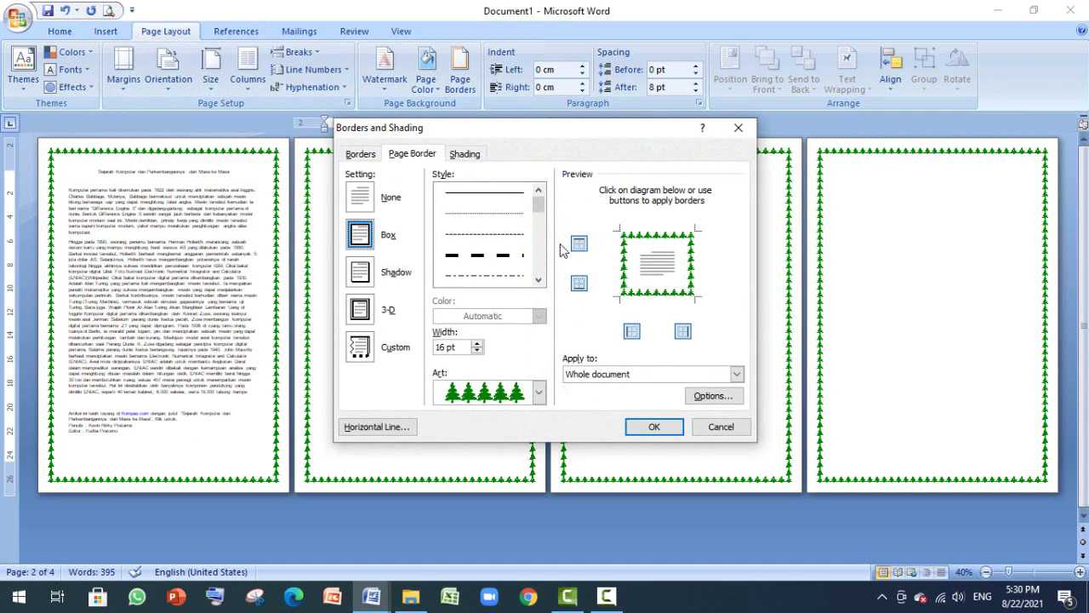
click(736, 375)
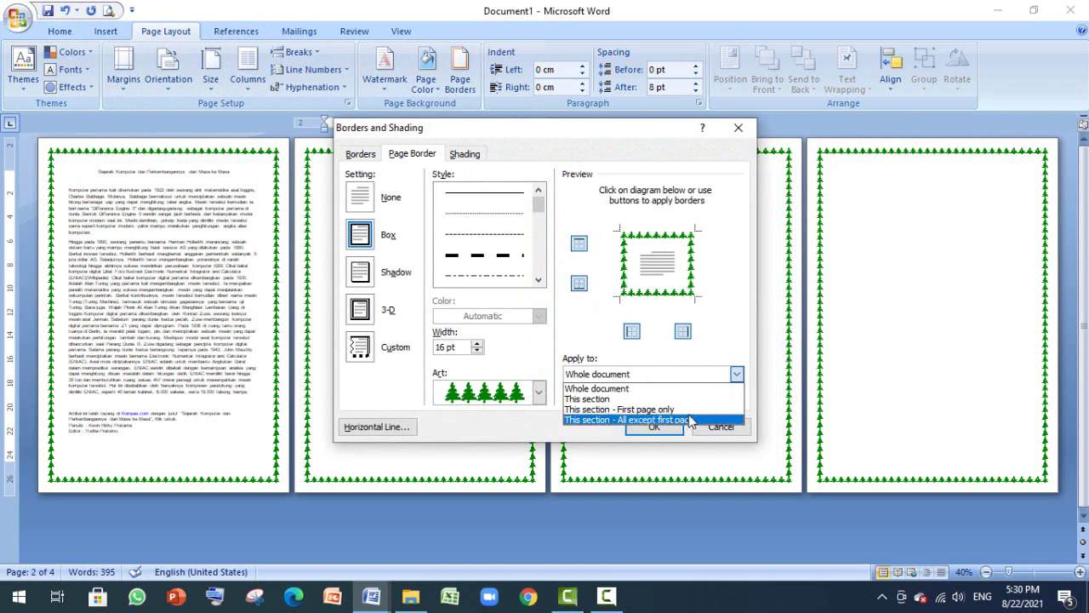
click(655, 409)
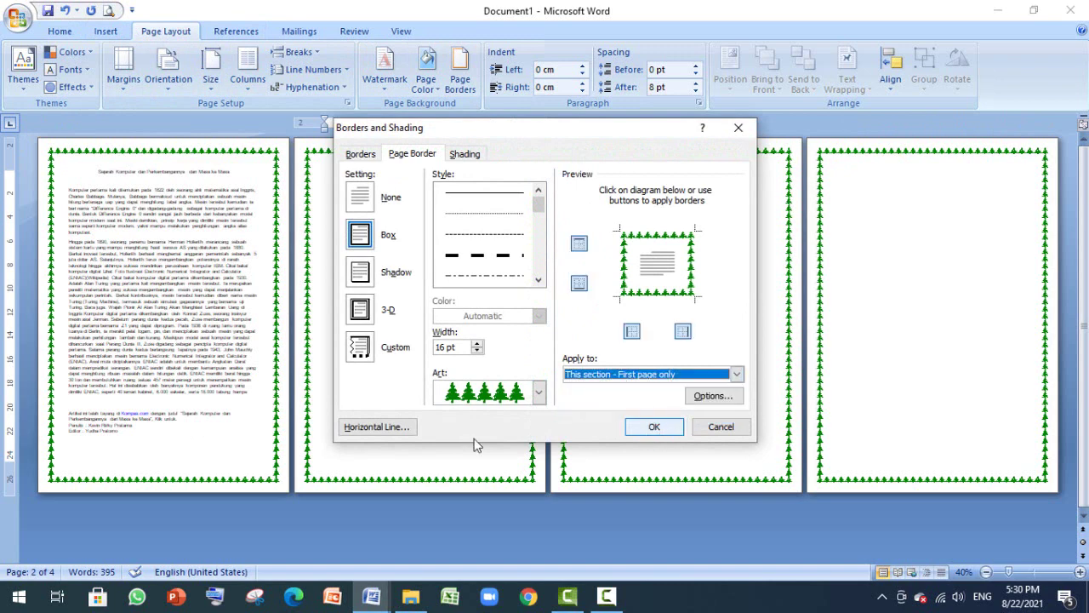
click(649, 427)
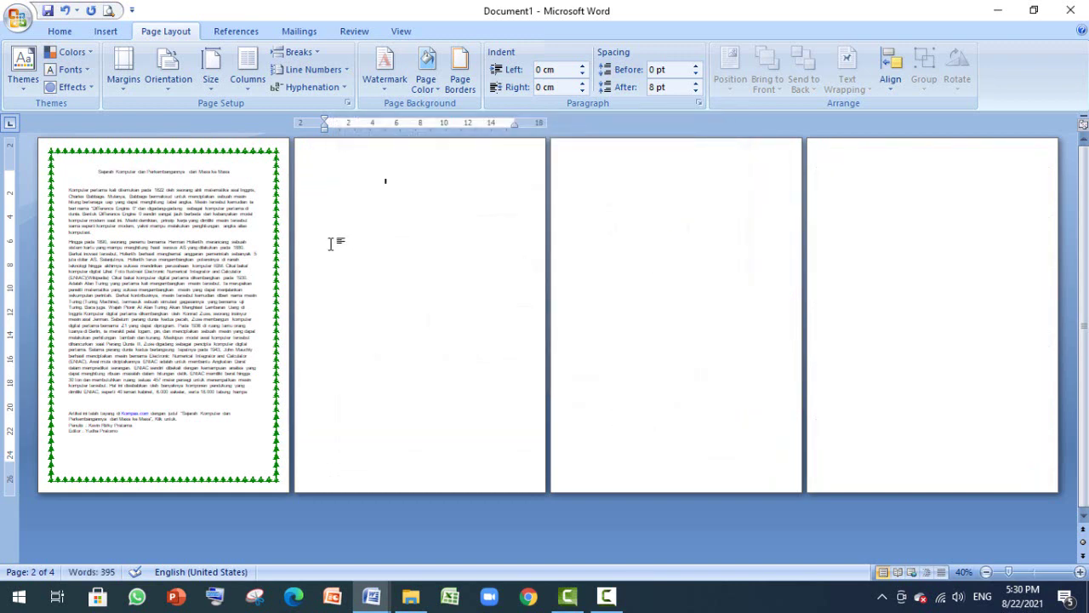
click(750, 269)
click(914, 263)
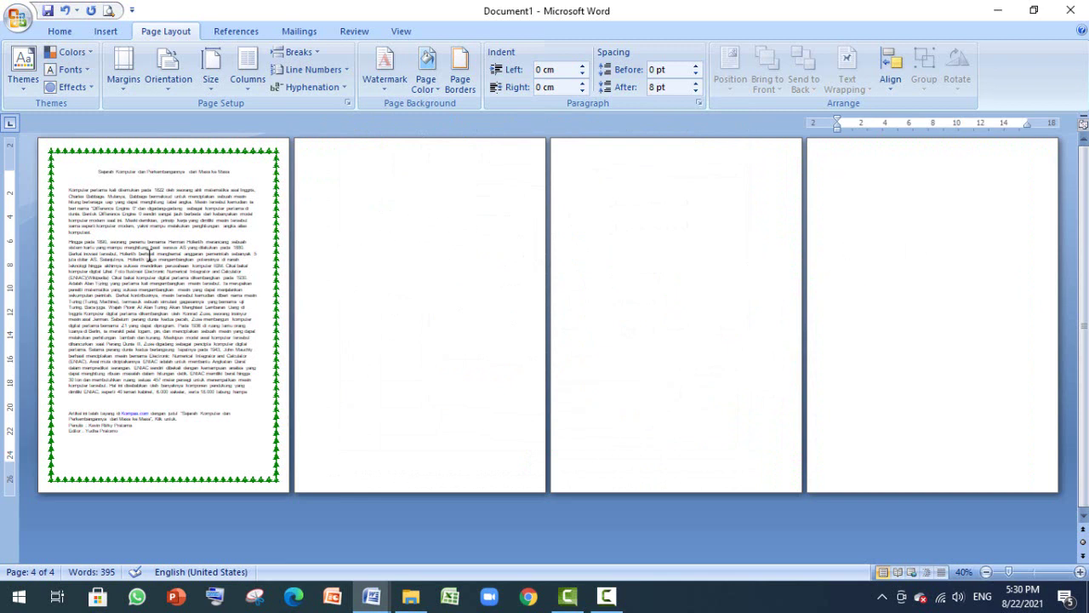
click(149, 254)
click(433, 181)
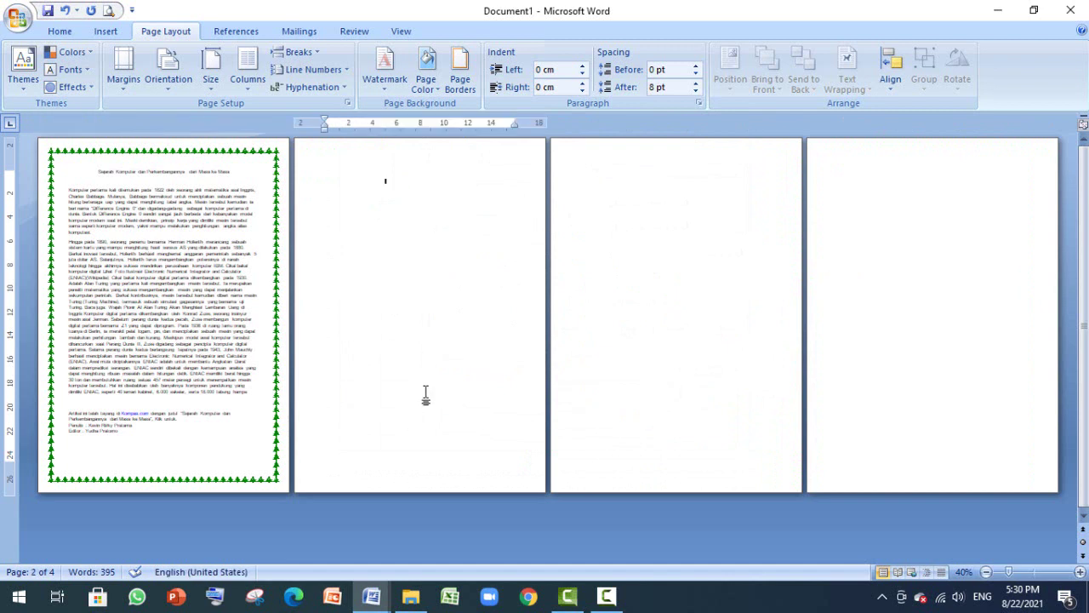
click(38, 291)
click(474, 294)
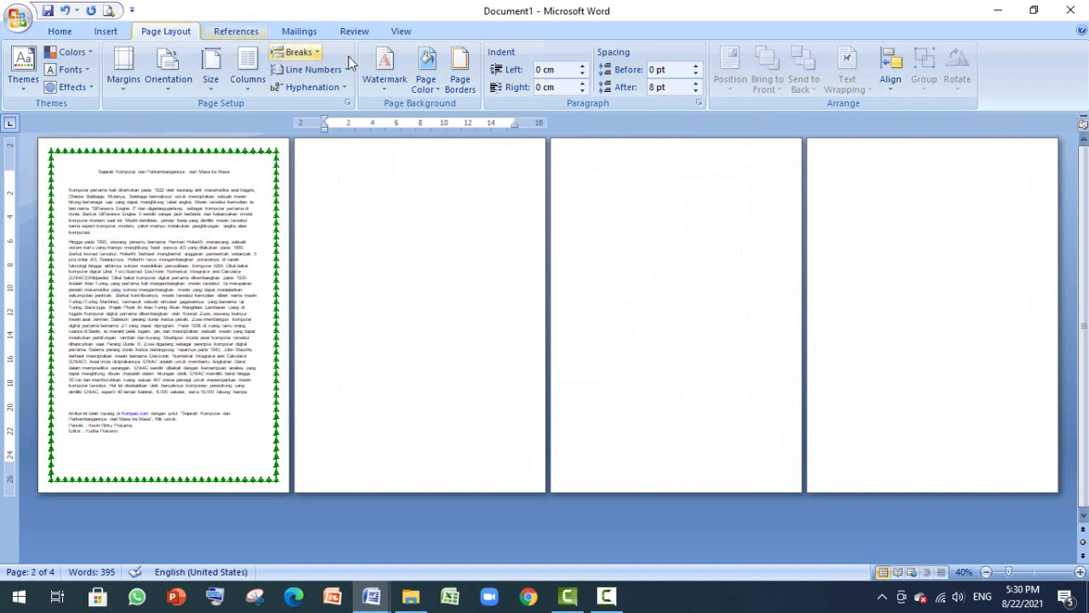
Apply the tree page border to all pages of this section except the first
click(460, 73)
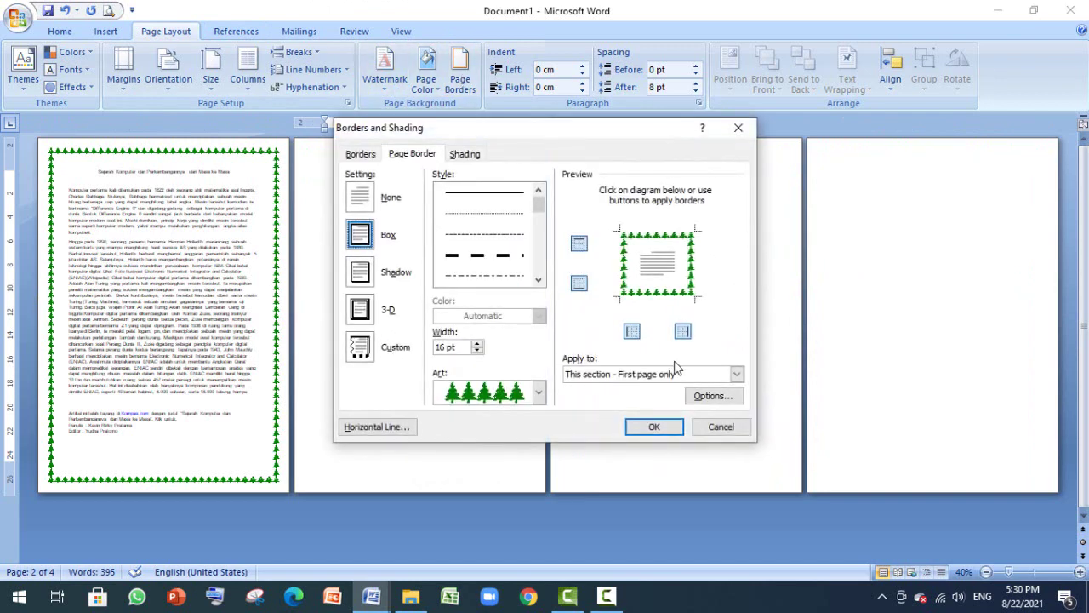
click(737, 373)
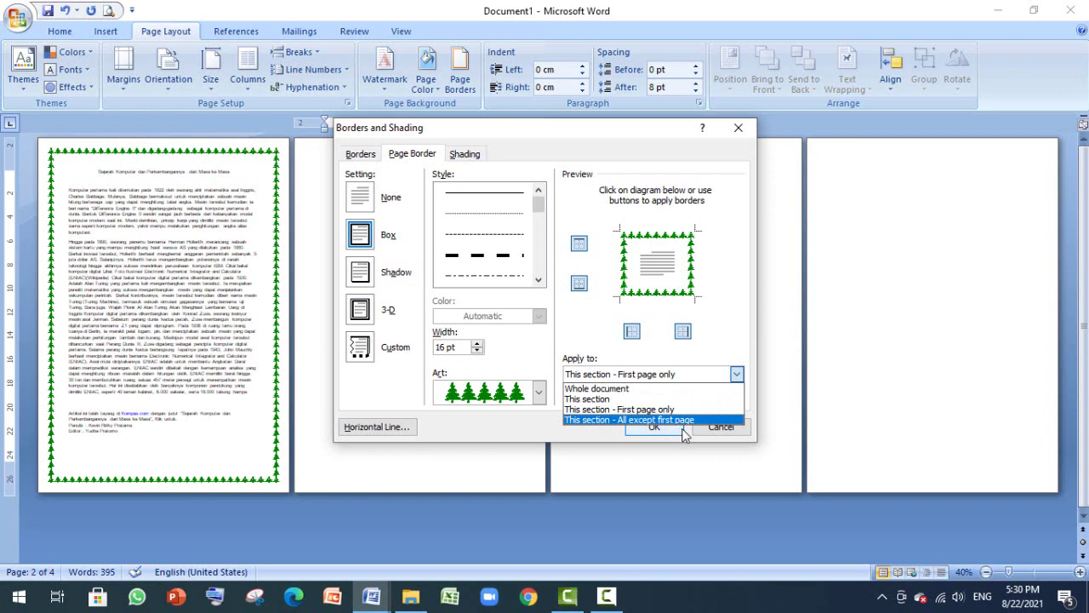
click(668, 420)
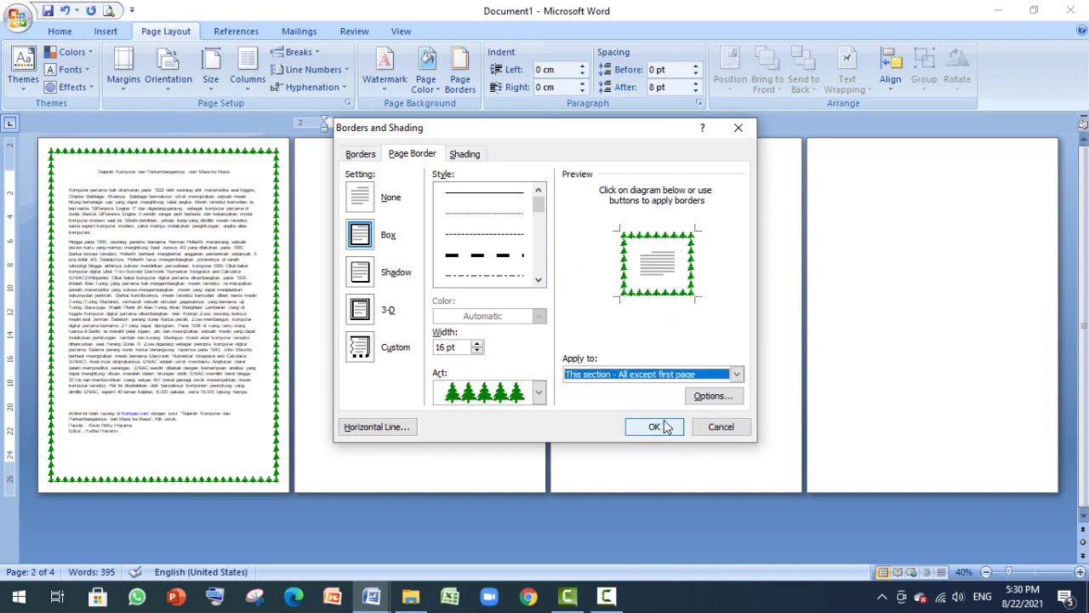
click(667, 427)
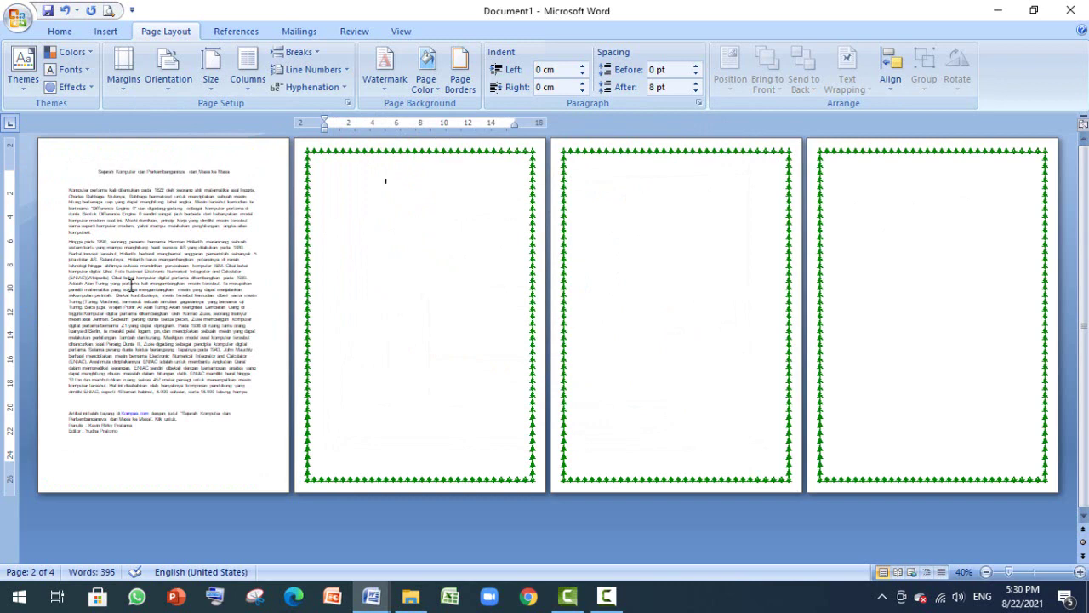
Try the whole document and first page only as the page border's range, and set it back to all except the first page
click(460, 78)
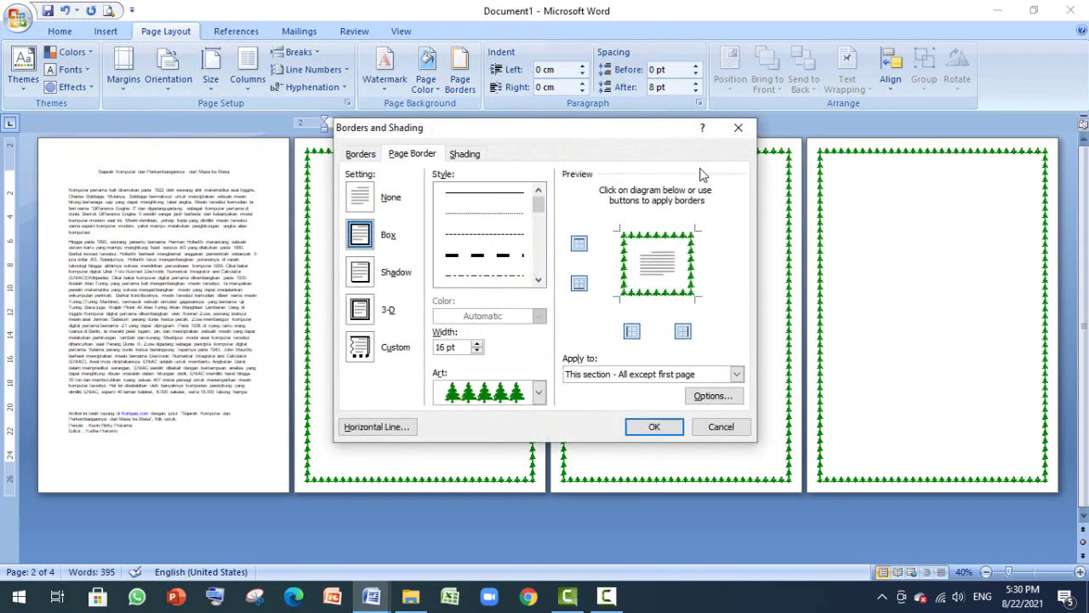
click(676, 375)
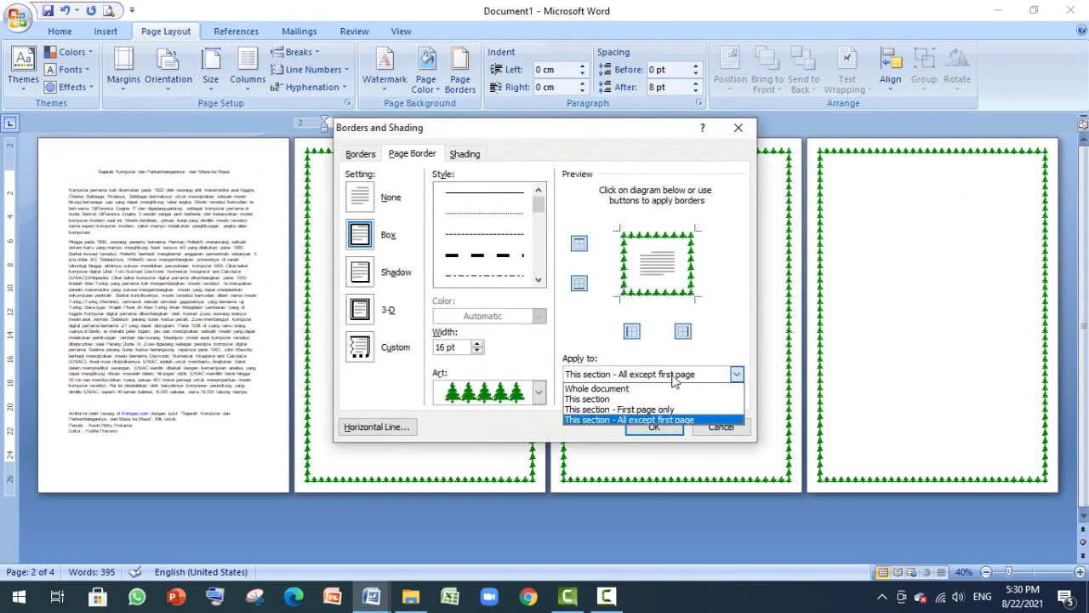
click(626, 391)
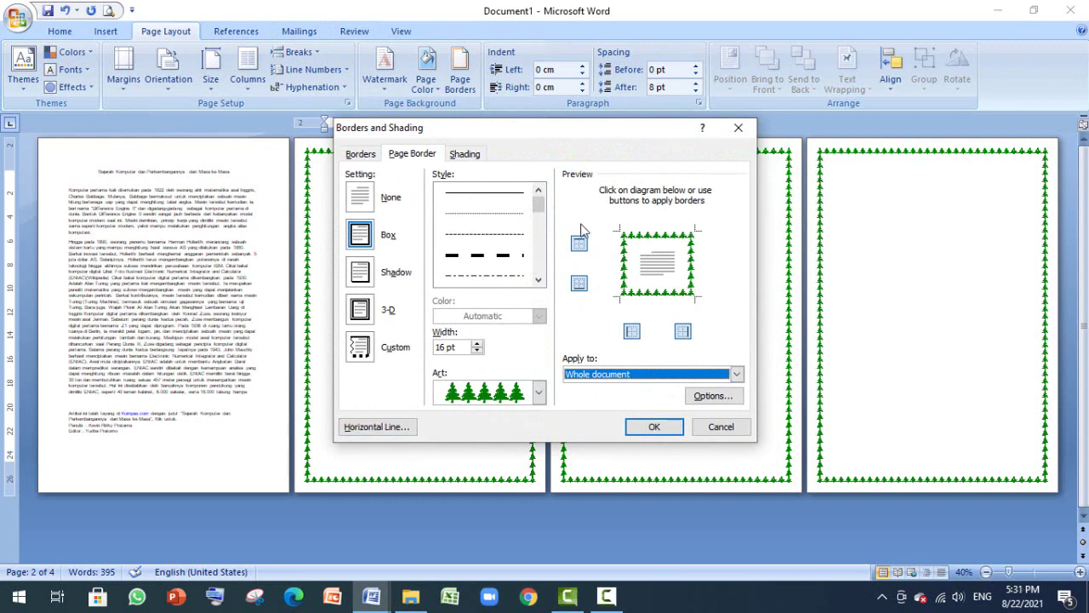
click(660, 375)
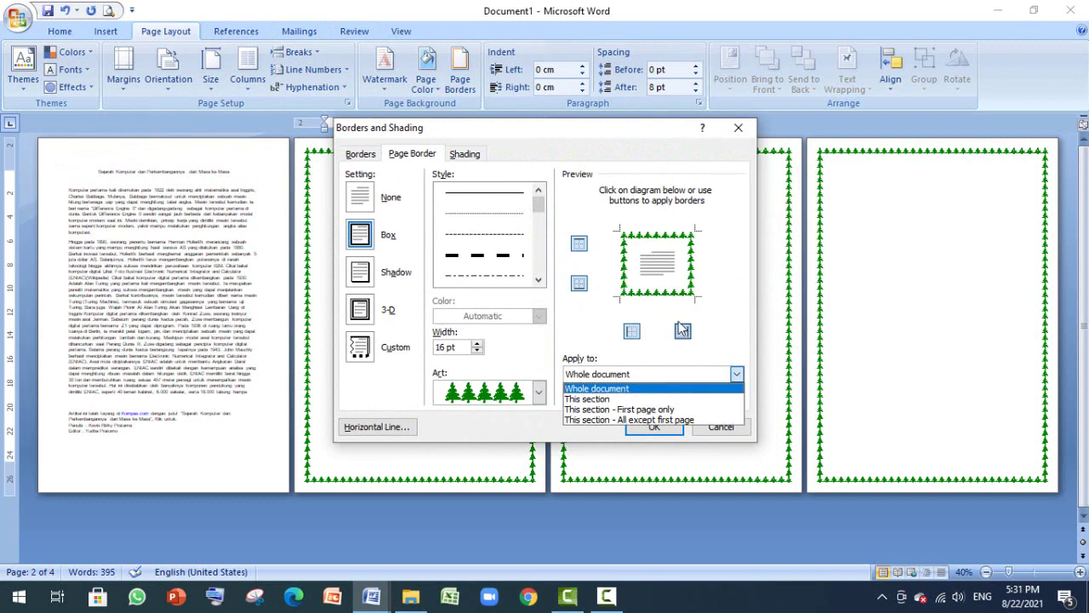
click(651, 412)
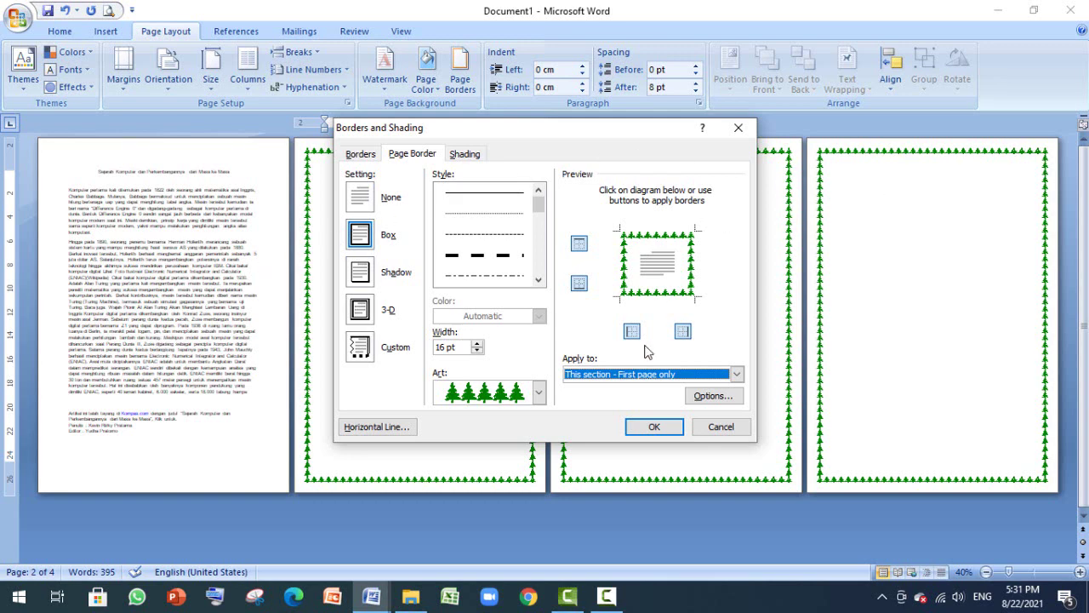
click(620, 378)
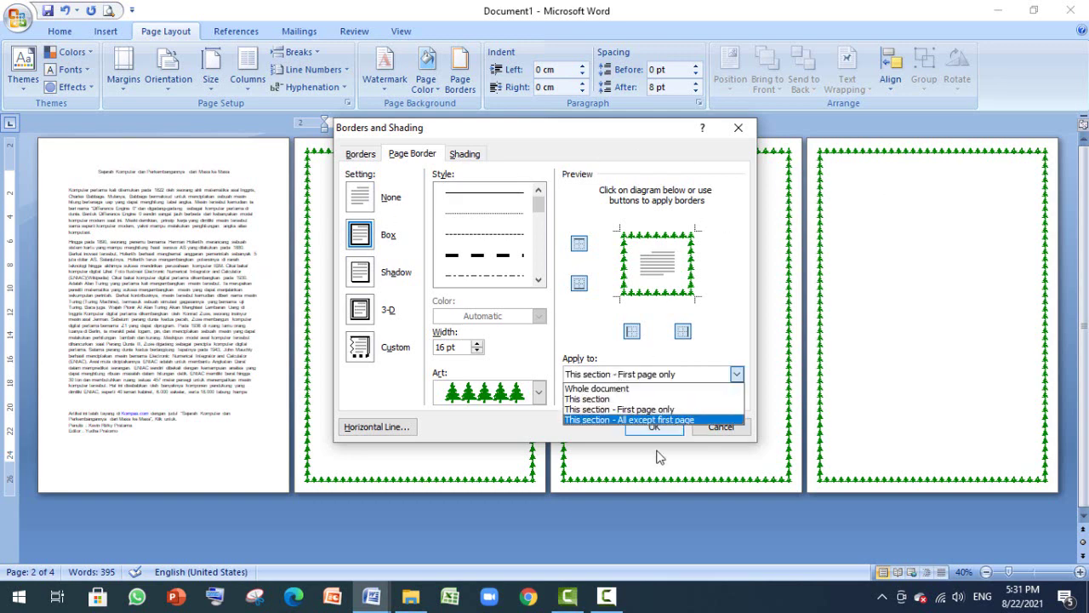
click(611, 422)
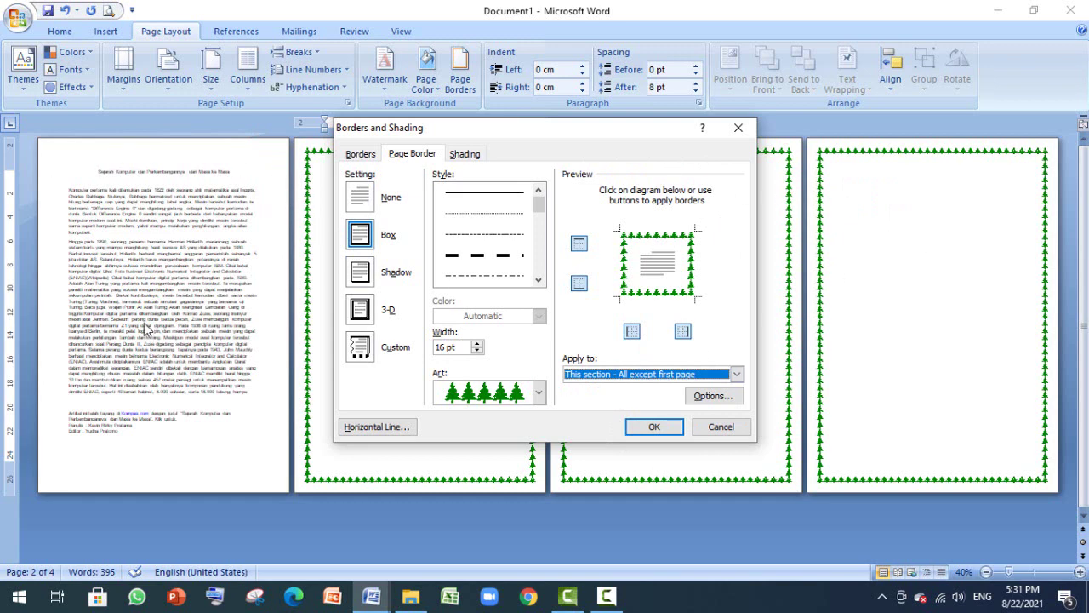
click(640, 427)
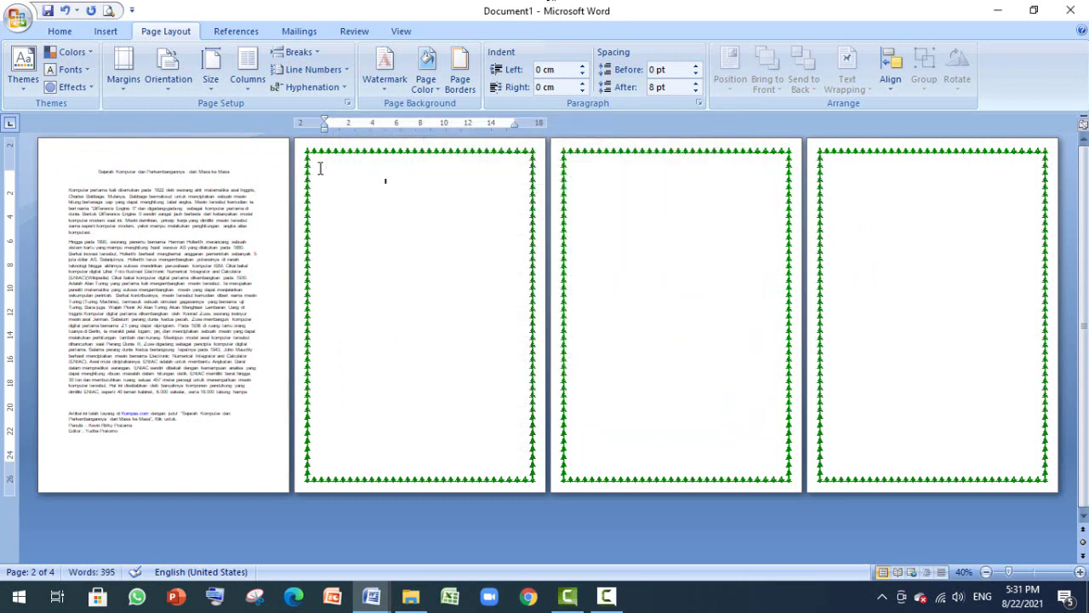
Apply the tree art page border to the whole document
click(241, 31)
click(163, 31)
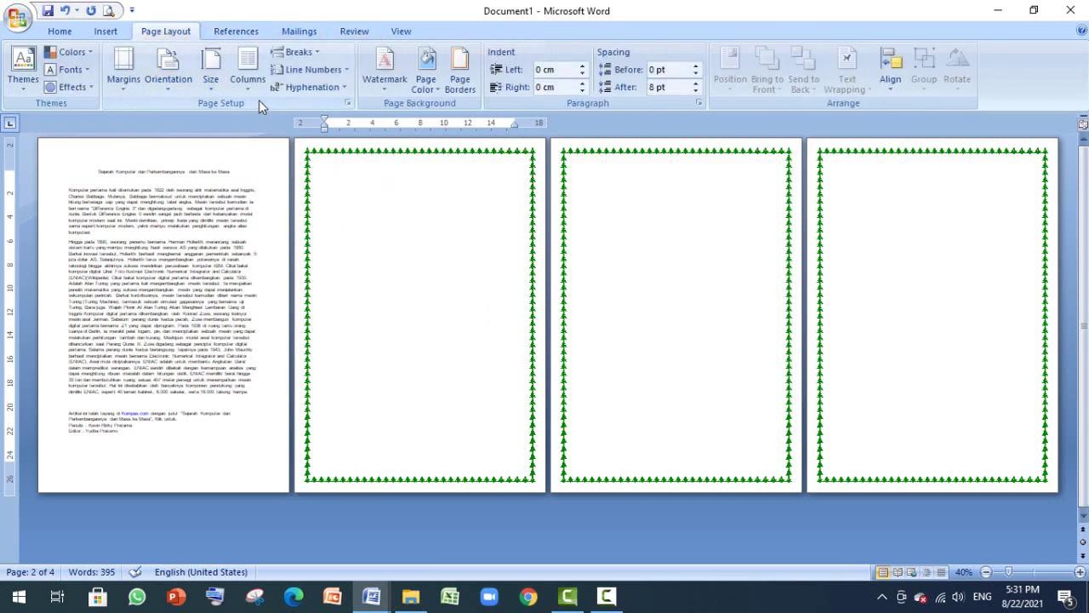
click(459, 75)
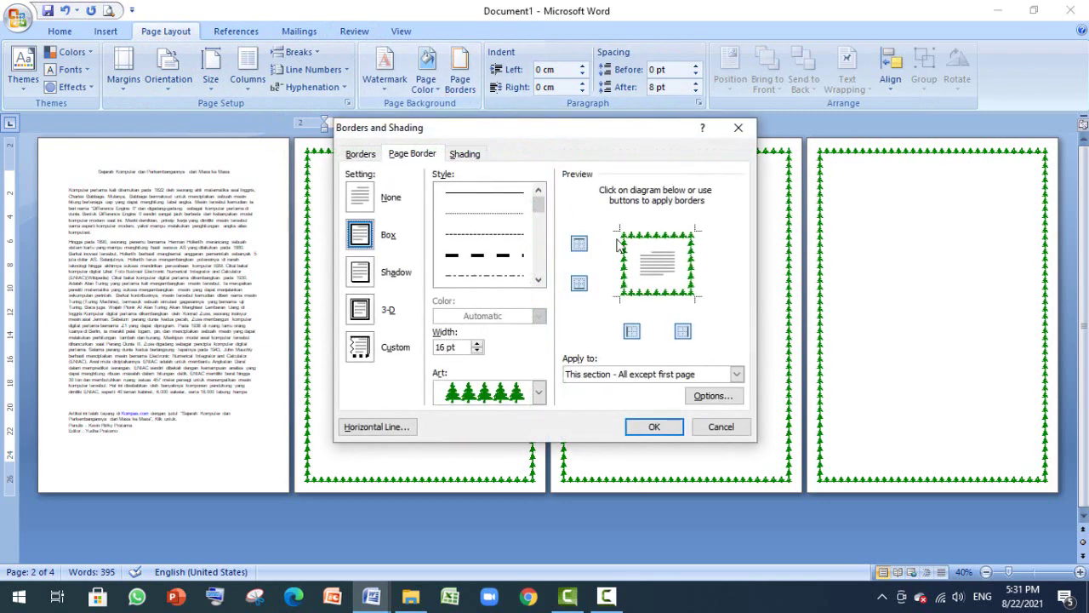
click(701, 379)
click(626, 389)
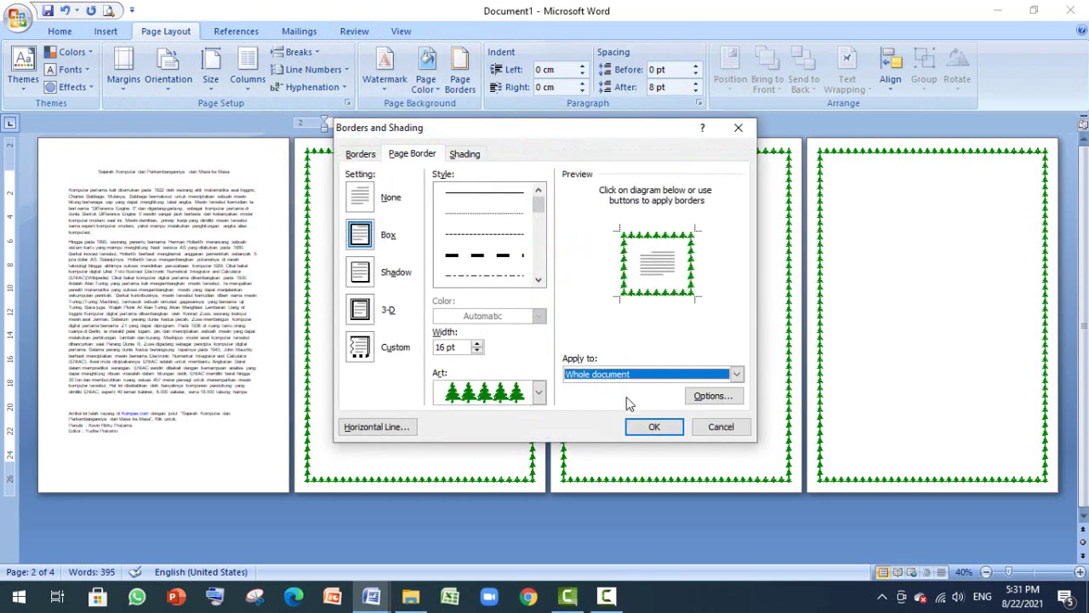
click(652, 426)
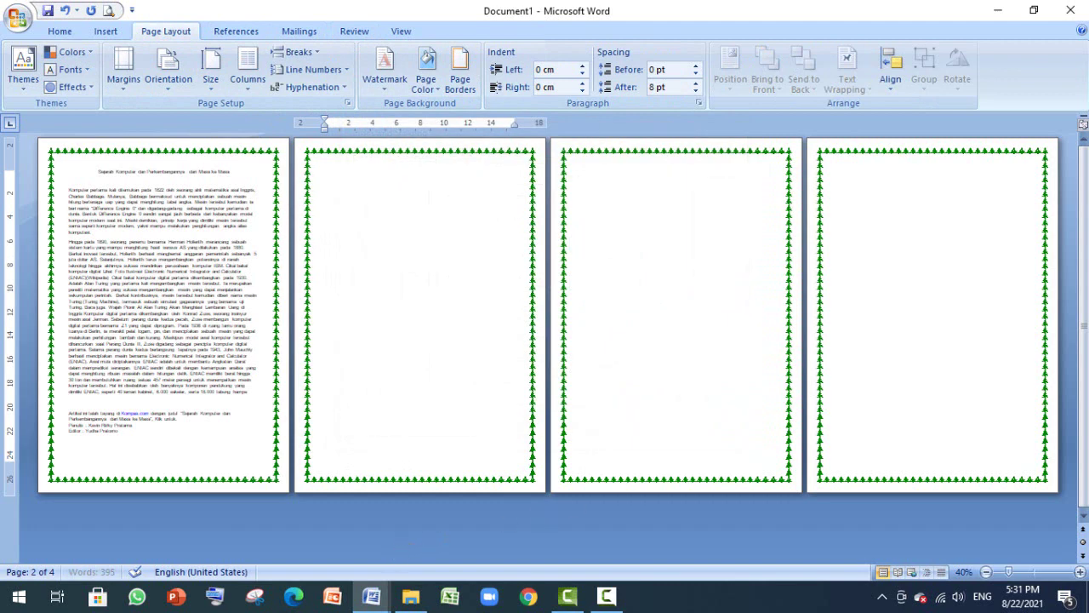
Delete the three blank pages after the article so that only the article page is left
key(Down)
key(BackSpace)
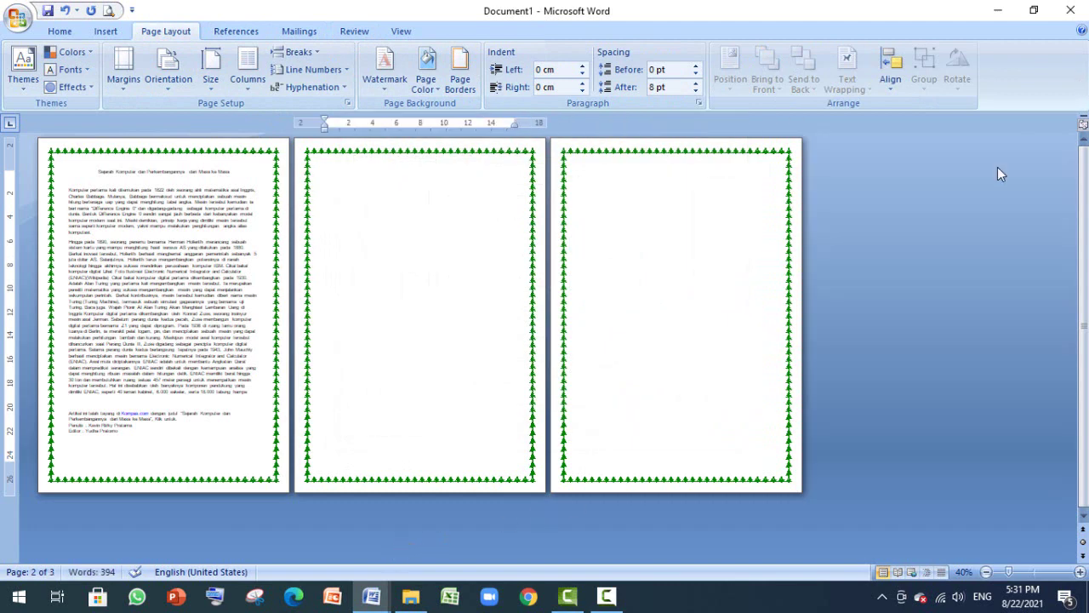
click(623, 195)
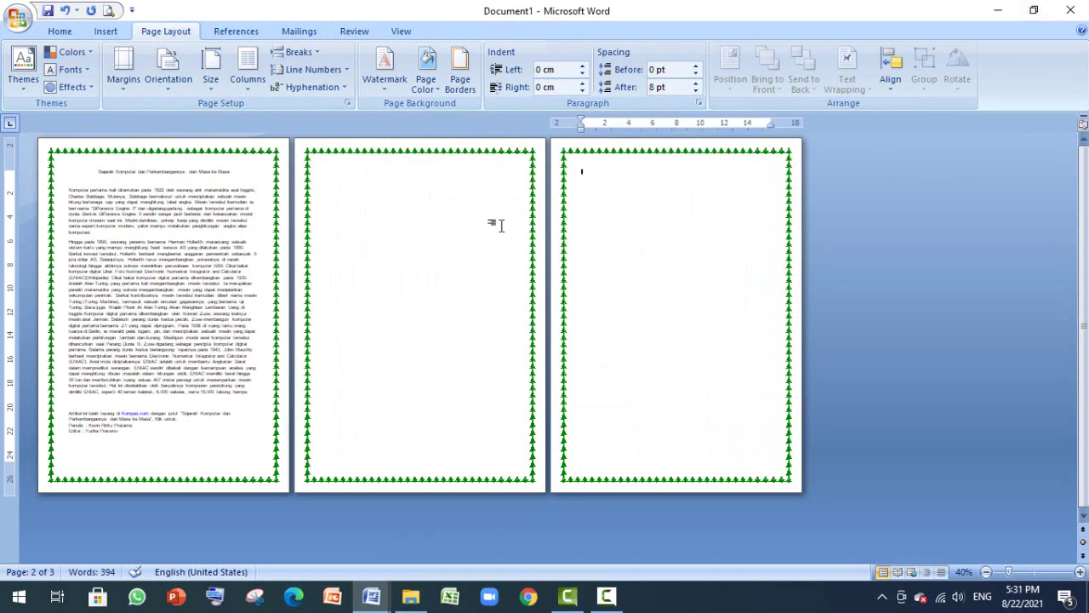
click(496, 223)
click(638, 232)
key(BackSpace)
key(BackSpace)
key(BackSpace)
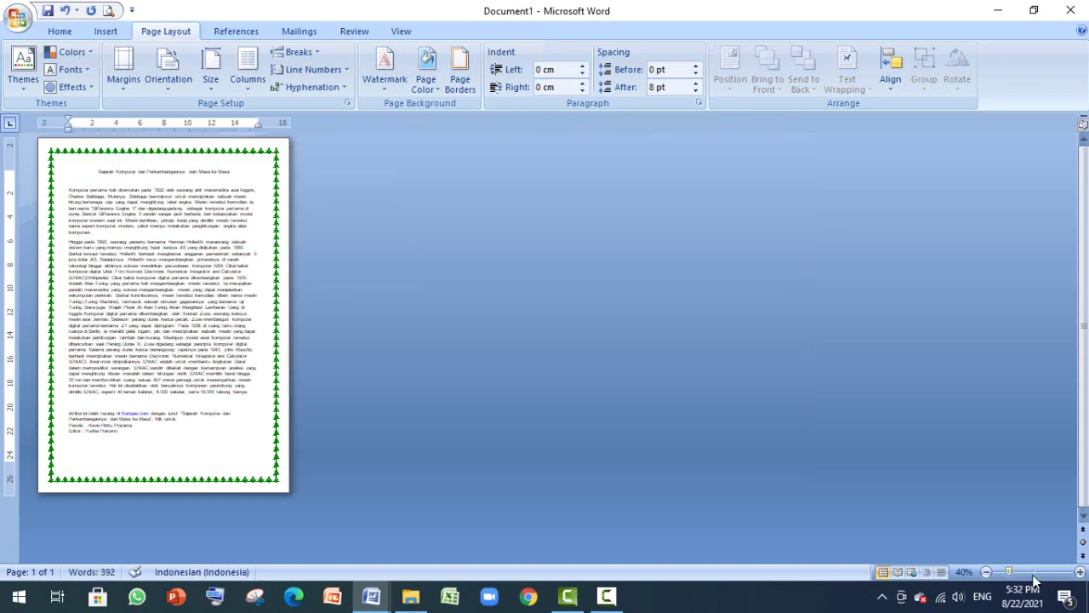
click(1032, 571)
scroll(1030, 479, up, 10)
scroll(1027, 452, up, 1)
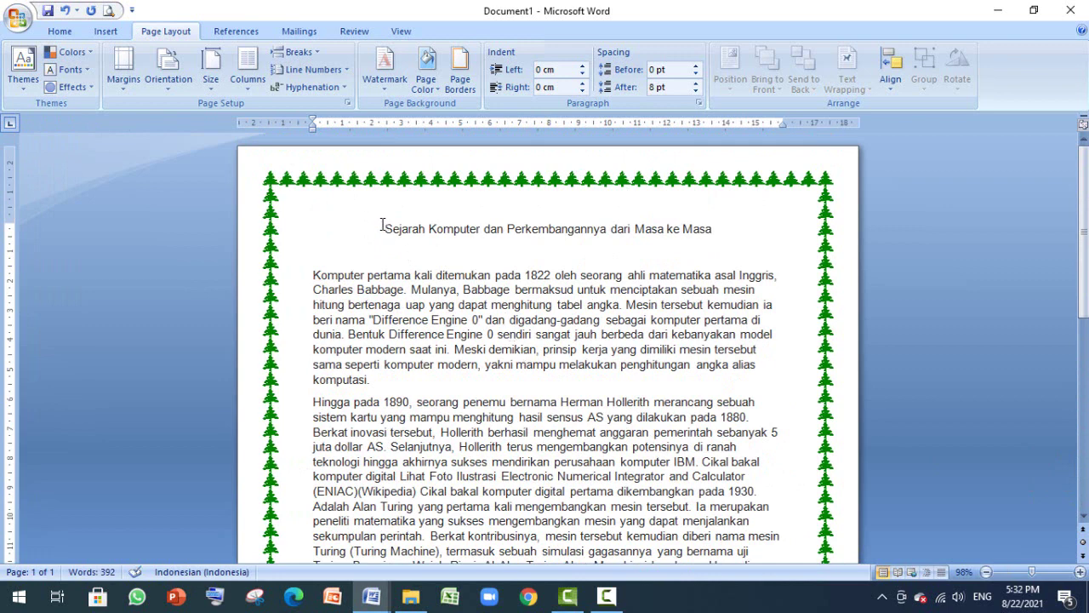
drag(397, 228, 699, 228)
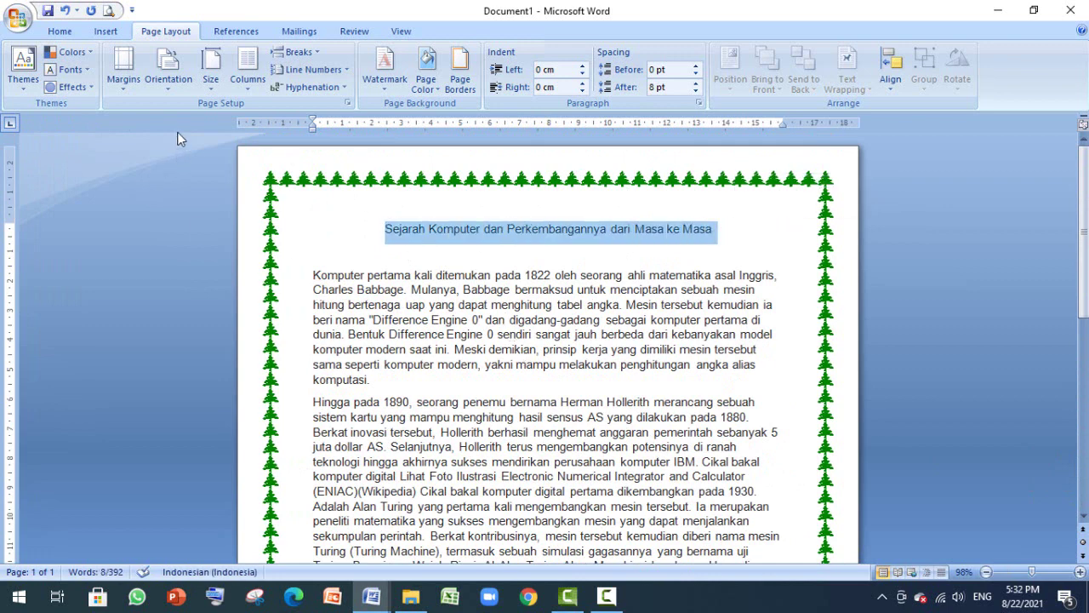
click(69, 38)
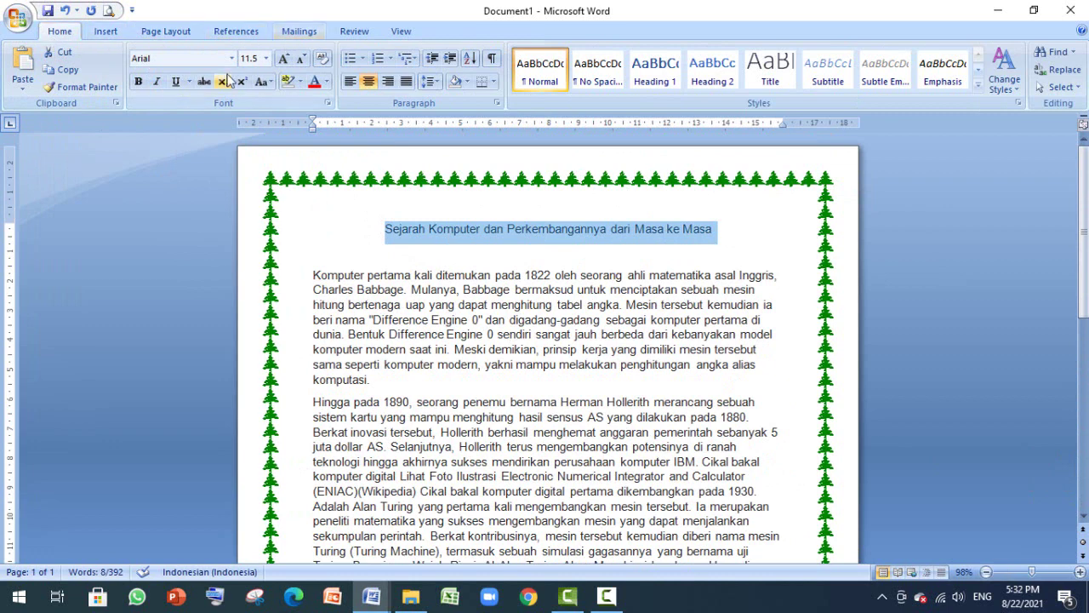
click(410, 304)
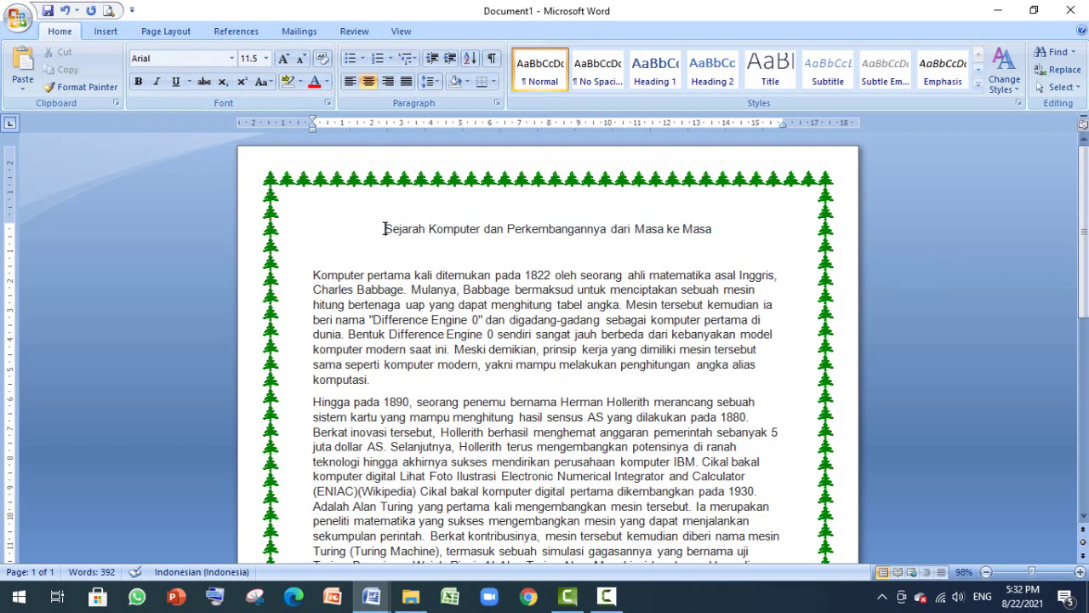
key(ctrl+a)
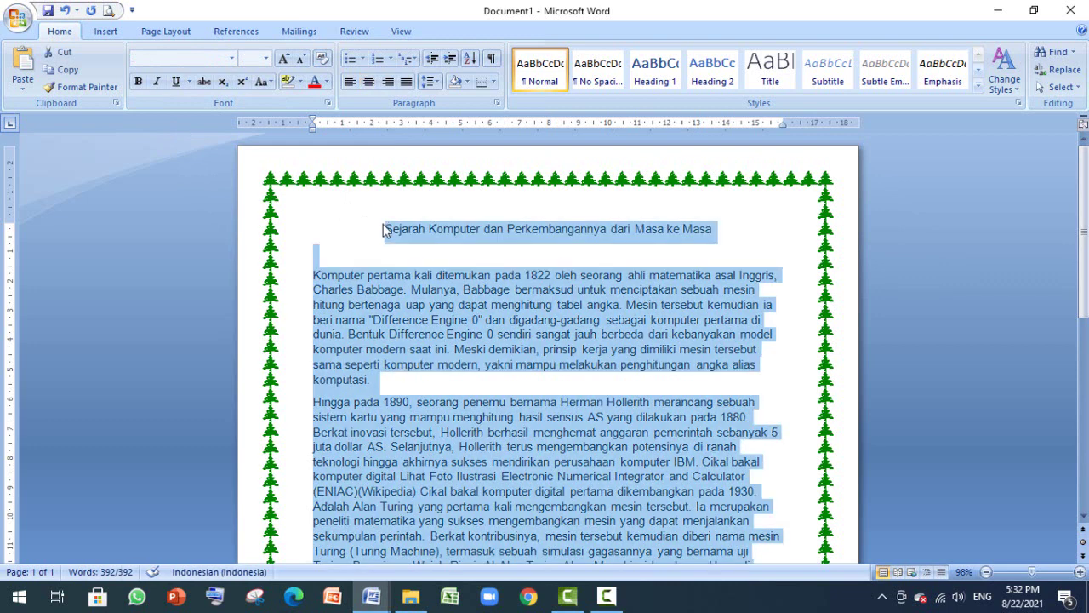
click(358, 241)
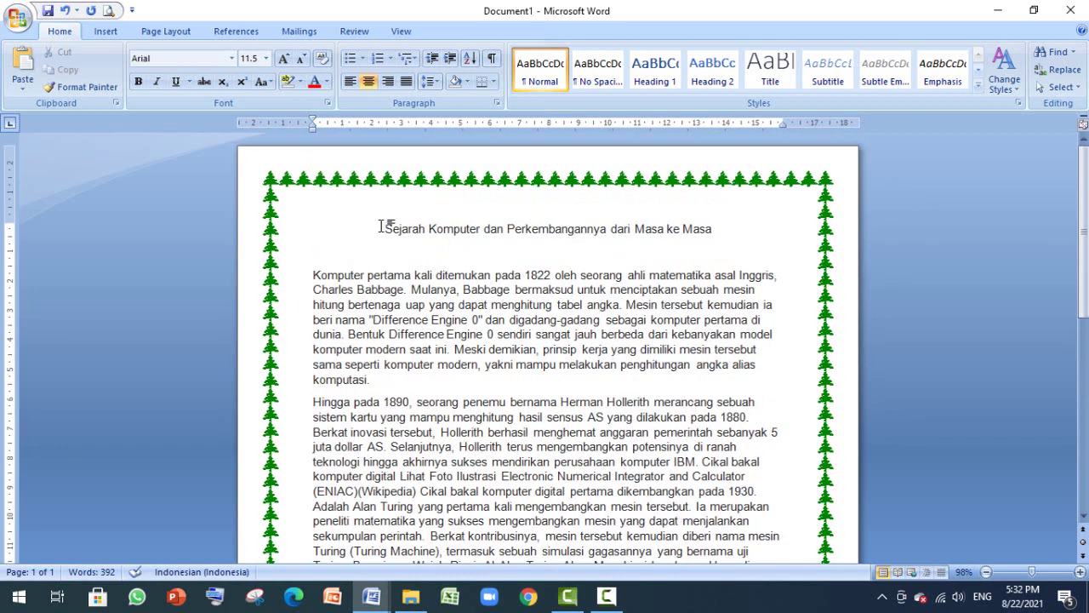
Set all of the article's text to Times New Roman at size 12
drag(381, 226, 432, 506)
click(441, 502)
key(ctrl+a)
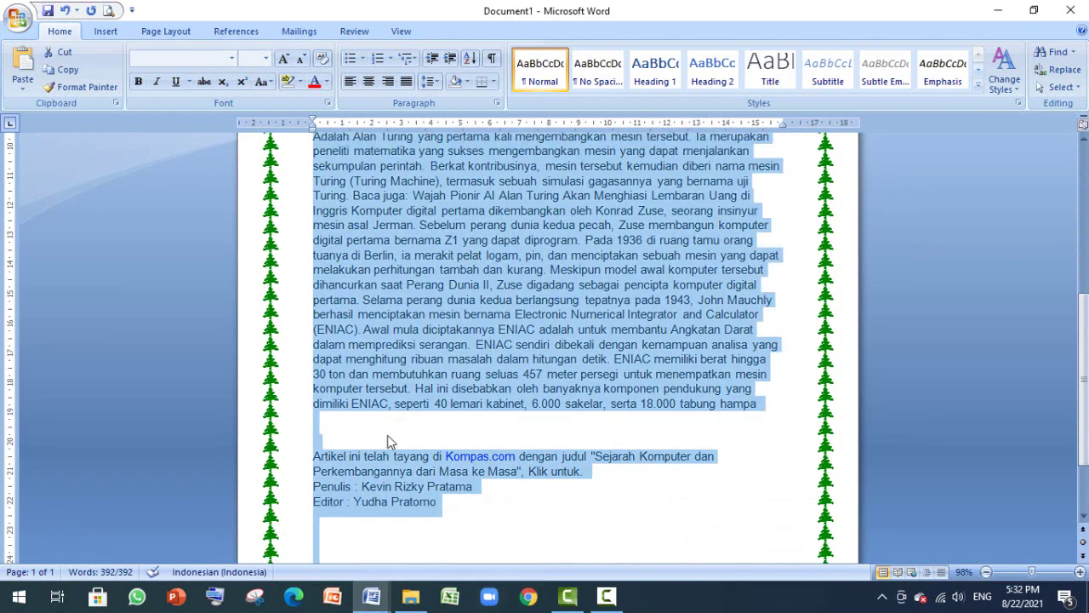
scroll(358, 350, up, 8)
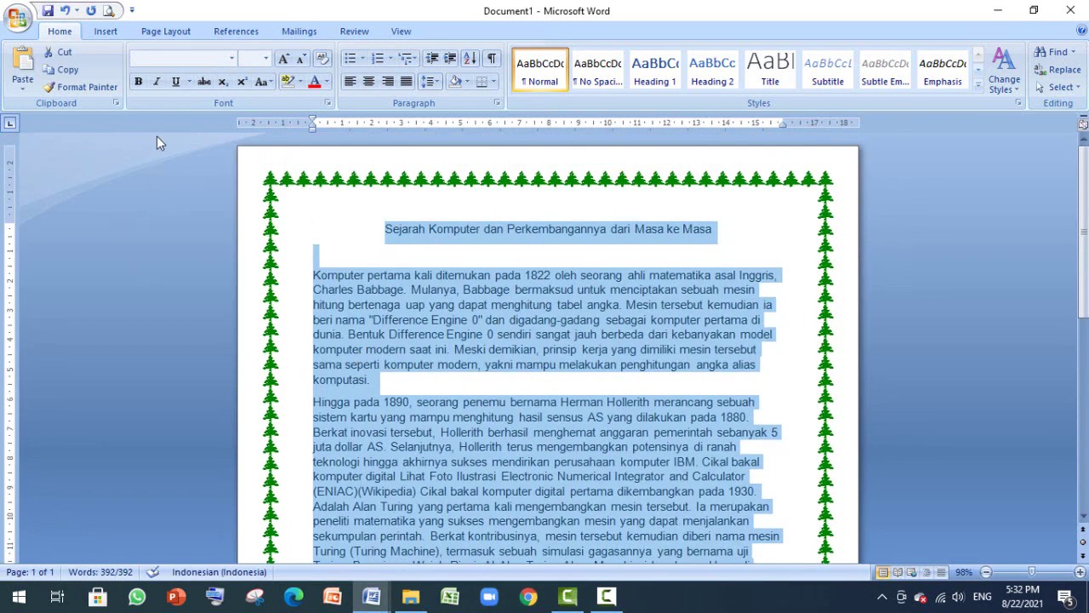
click(231, 58)
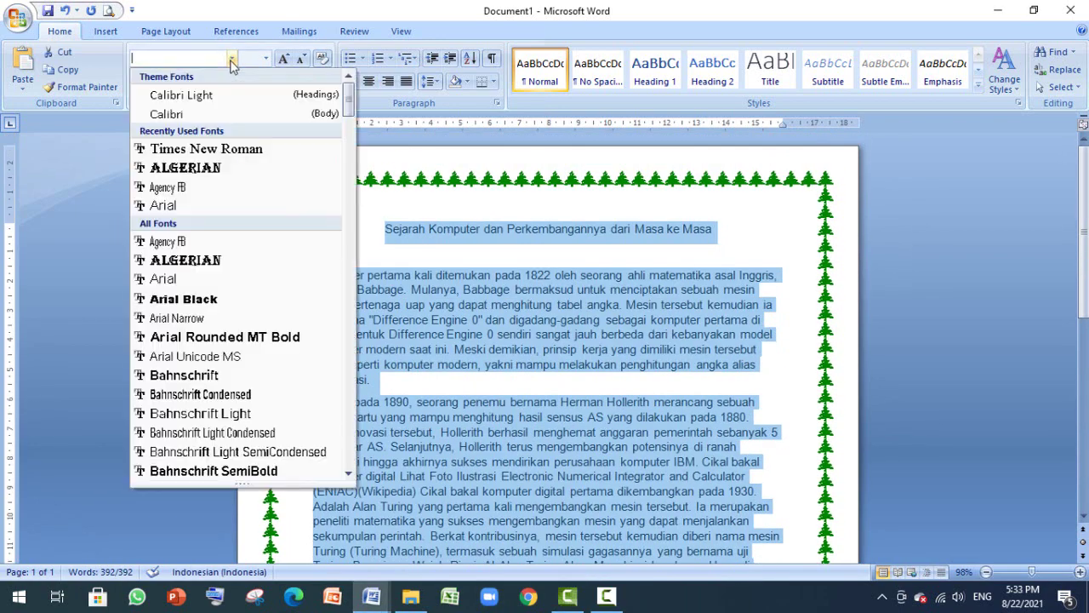
click(256, 150)
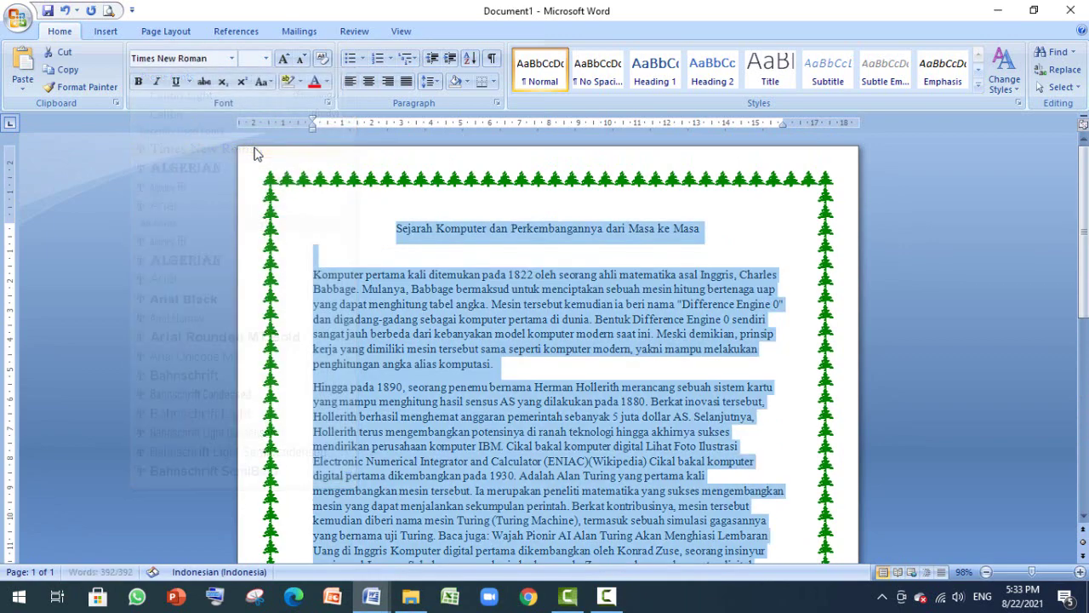
click(265, 61)
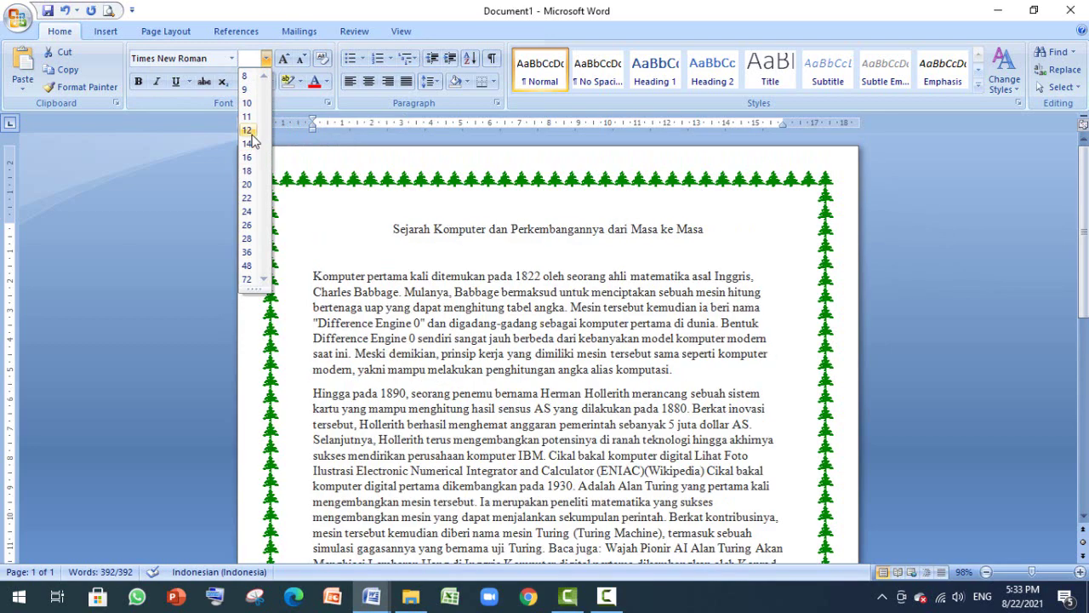
click(251, 133)
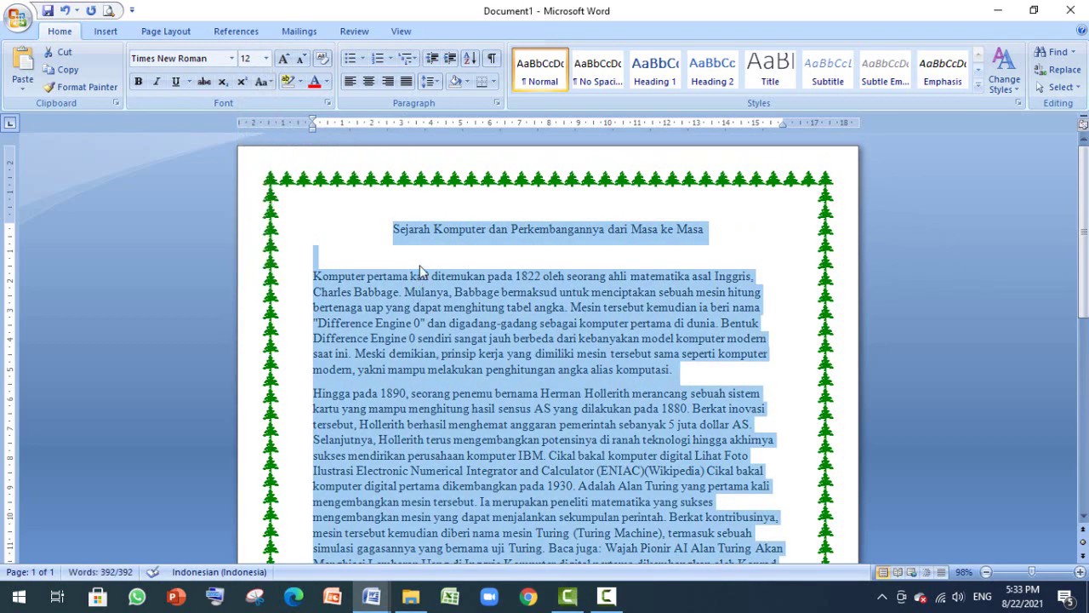
Set the article title "Sejarah Komputer dan Perkembangannya dari Masa ke Masa" to size 16 and make it bold
click(428, 233)
drag(387, 231, 715, 230)
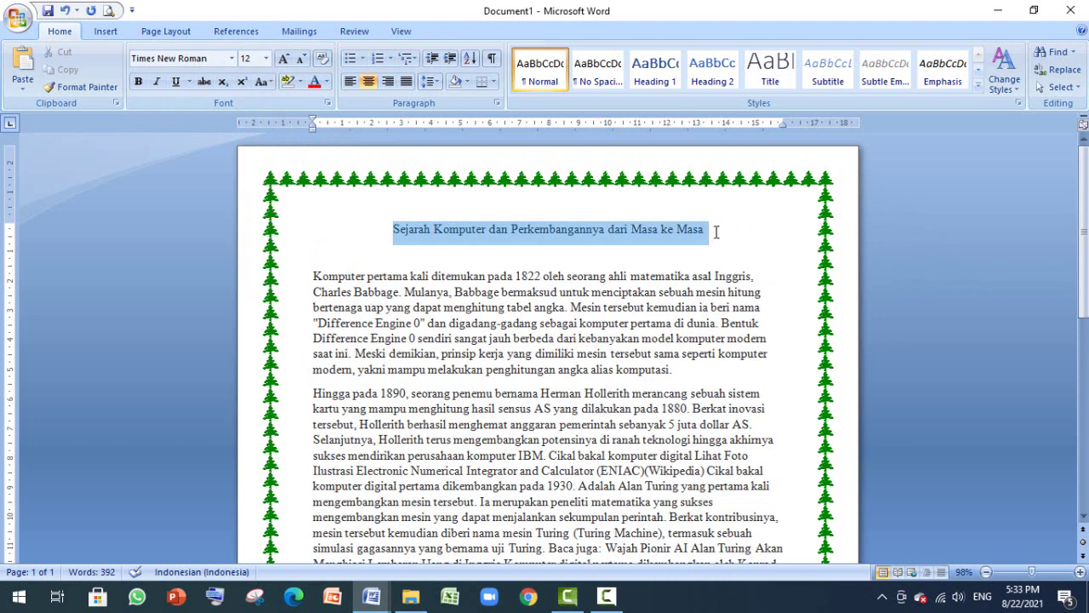
click(266, 58)
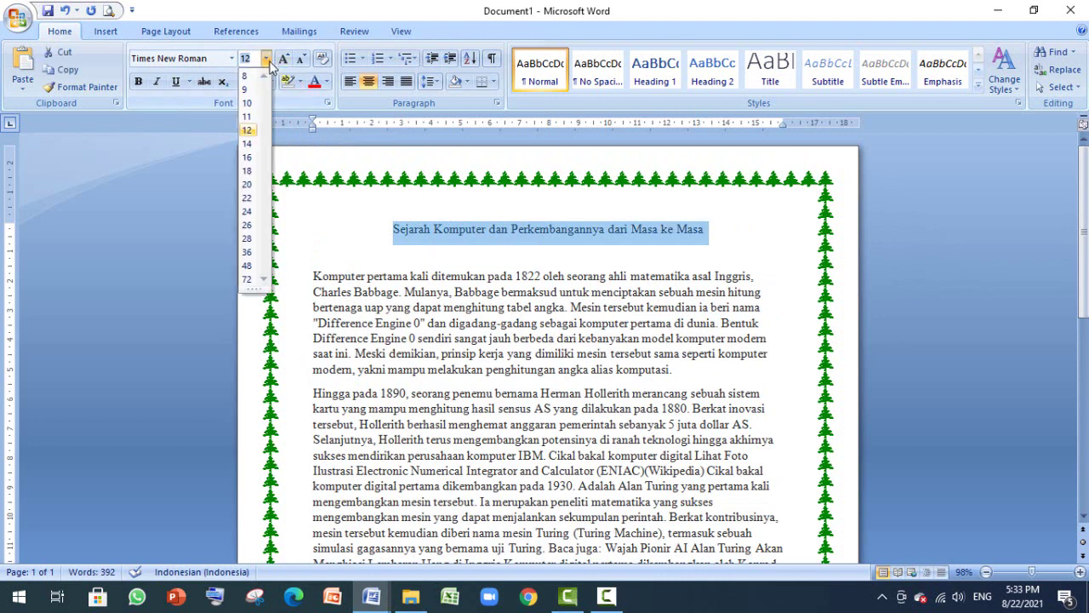
click(246, 157)
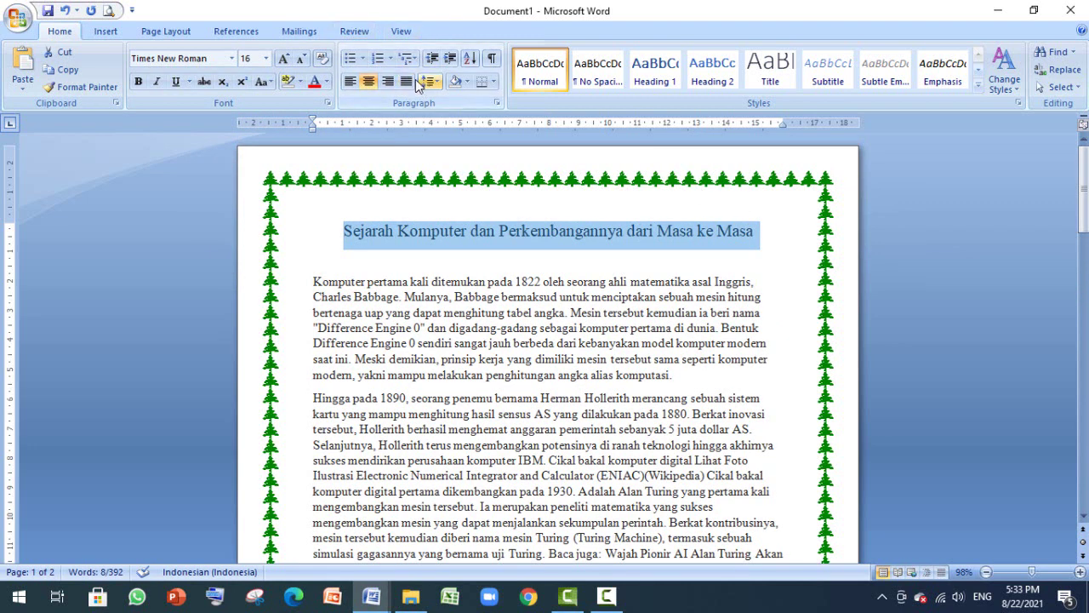
click(139, 83)
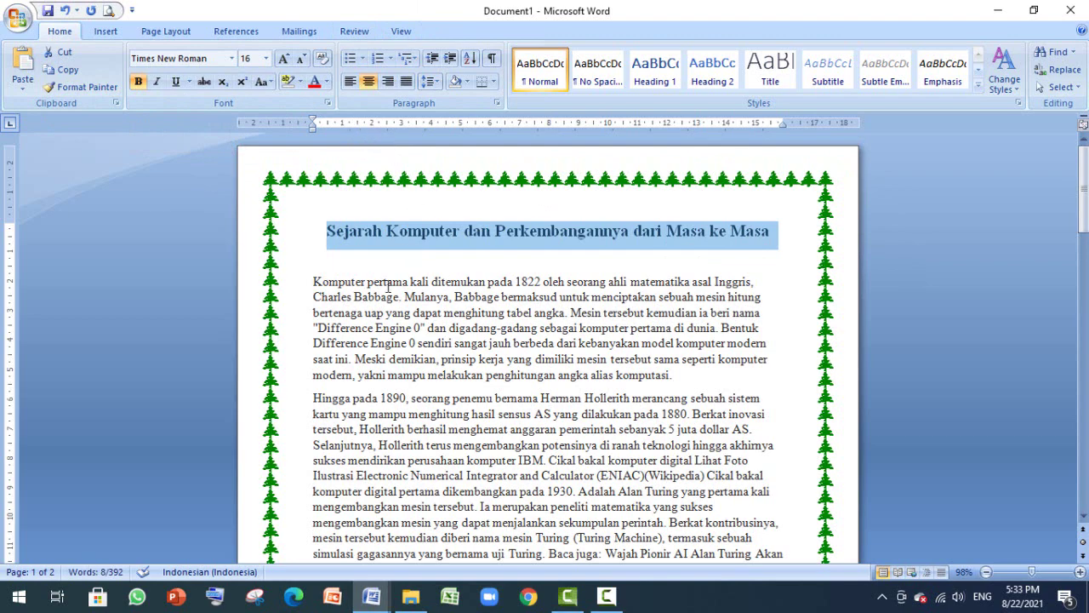
Justify all text below the title, from the first paragraph through the author and editor lines
scroll(389, 286, down, 8)
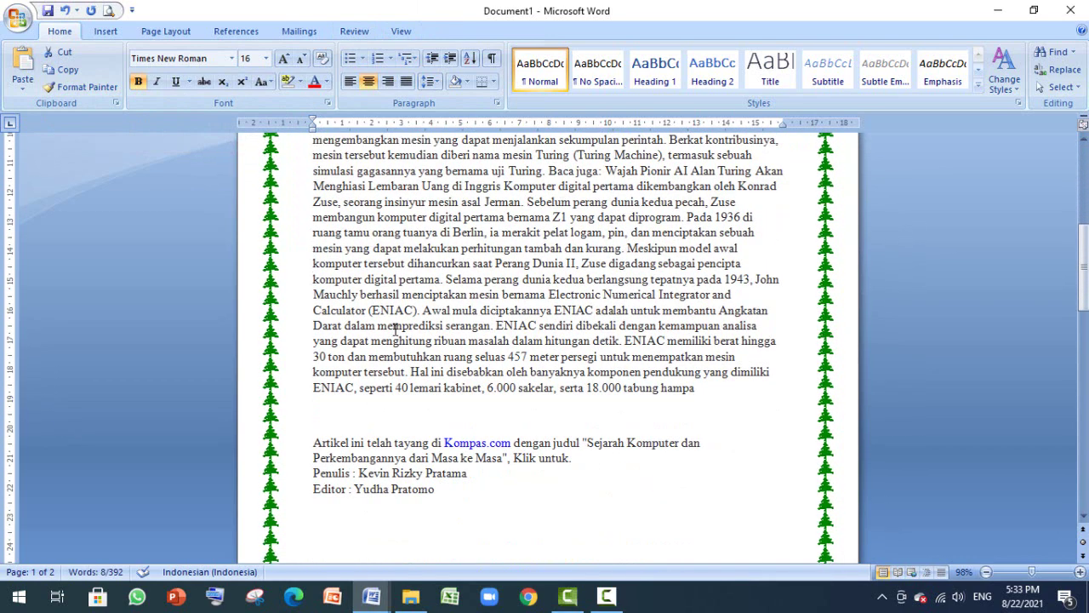
scroll(542, 245, up, 4)
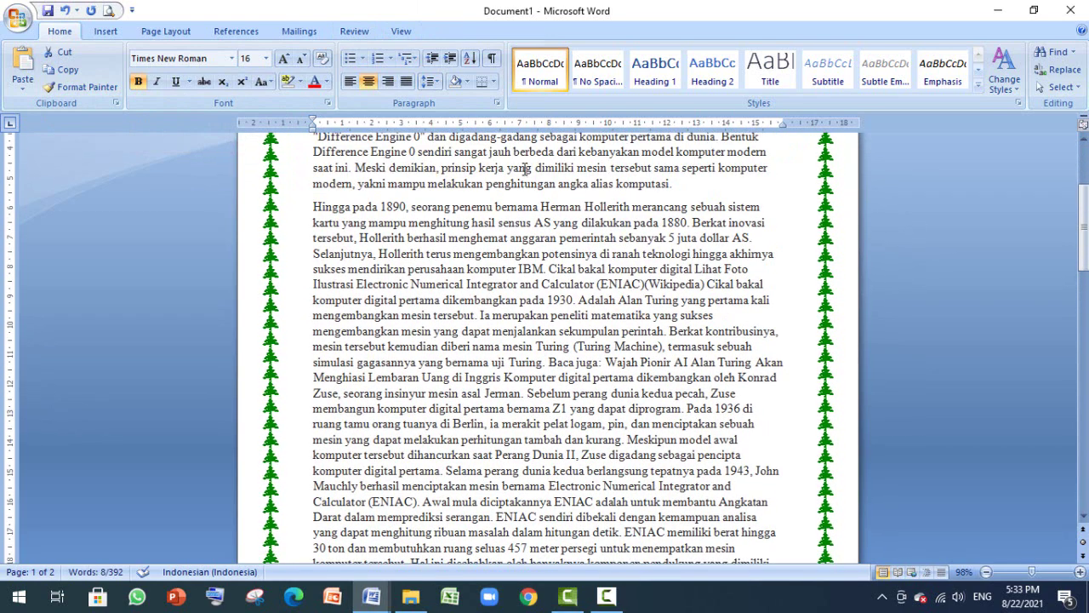
scroll(514, 144, up, 4)
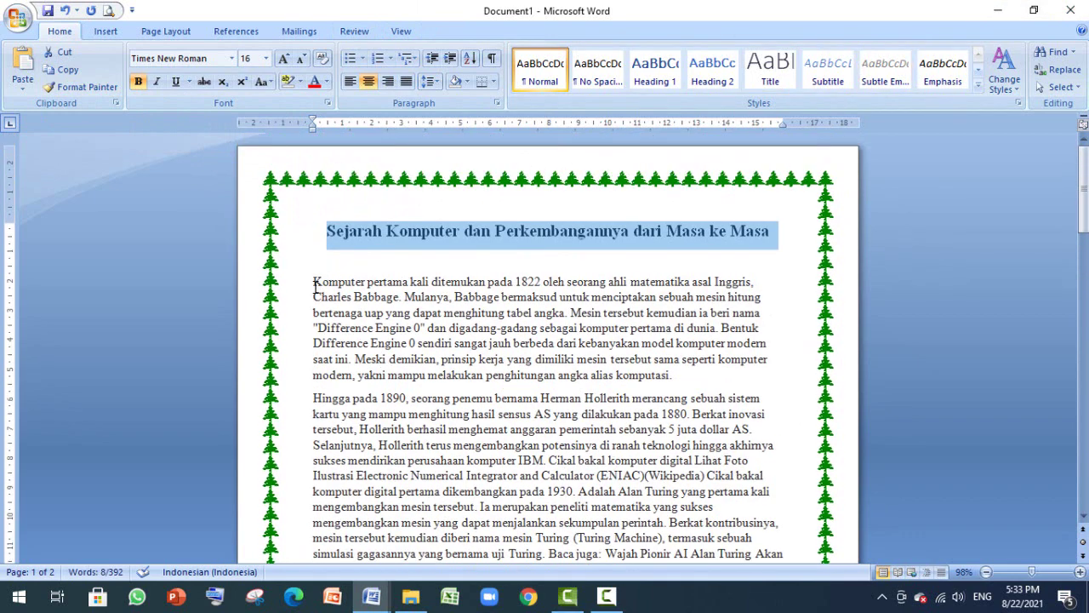
scroll(740, 312, down, 2)
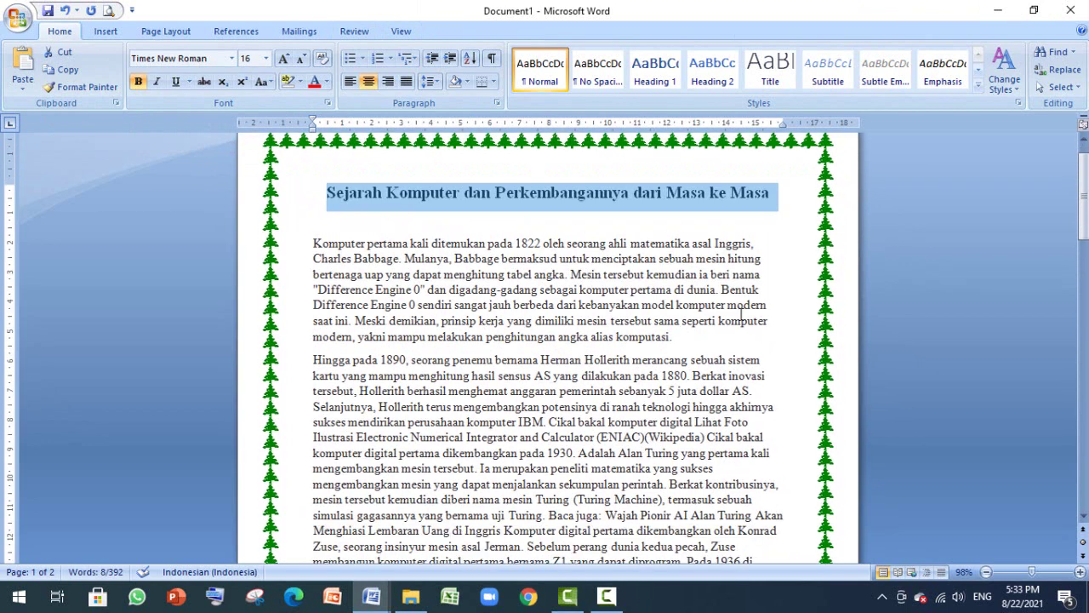
scroll(741, 313, down, 1)
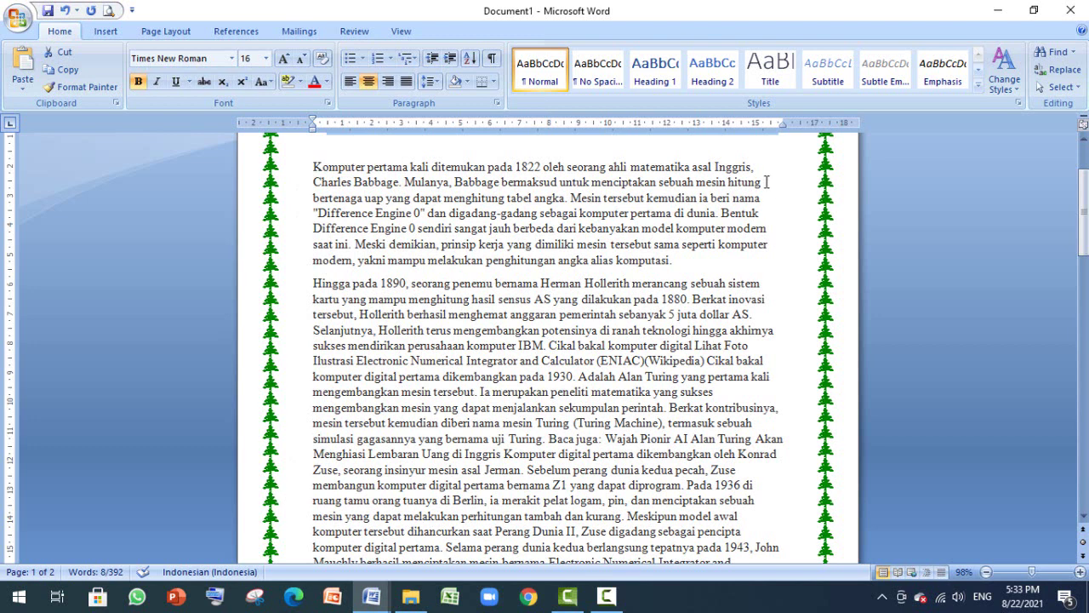
scroll(761, 381, up, 2)
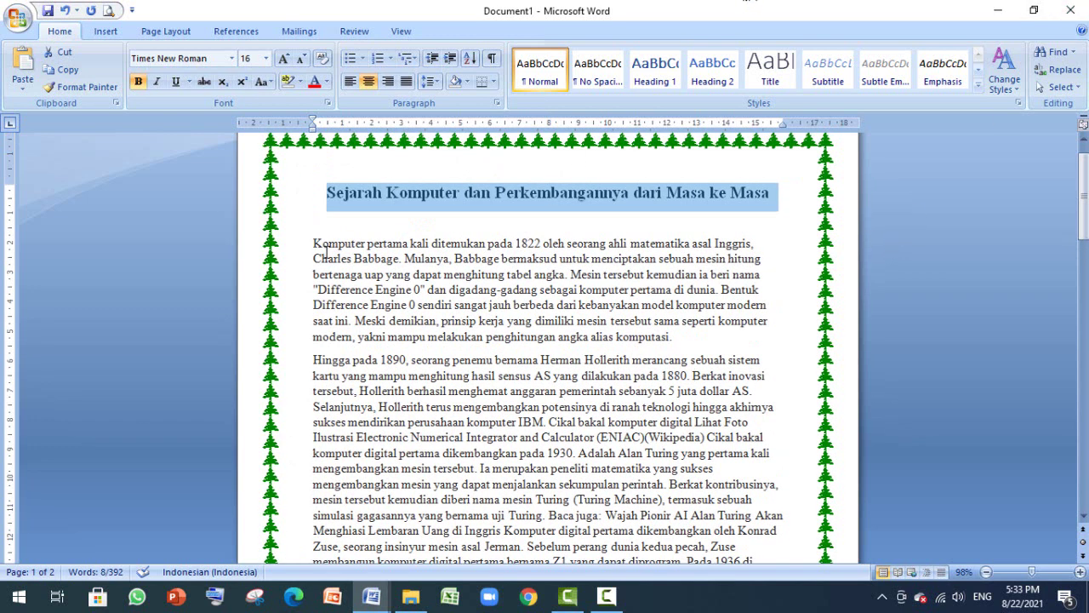
drag(312, 244, 624, 461)
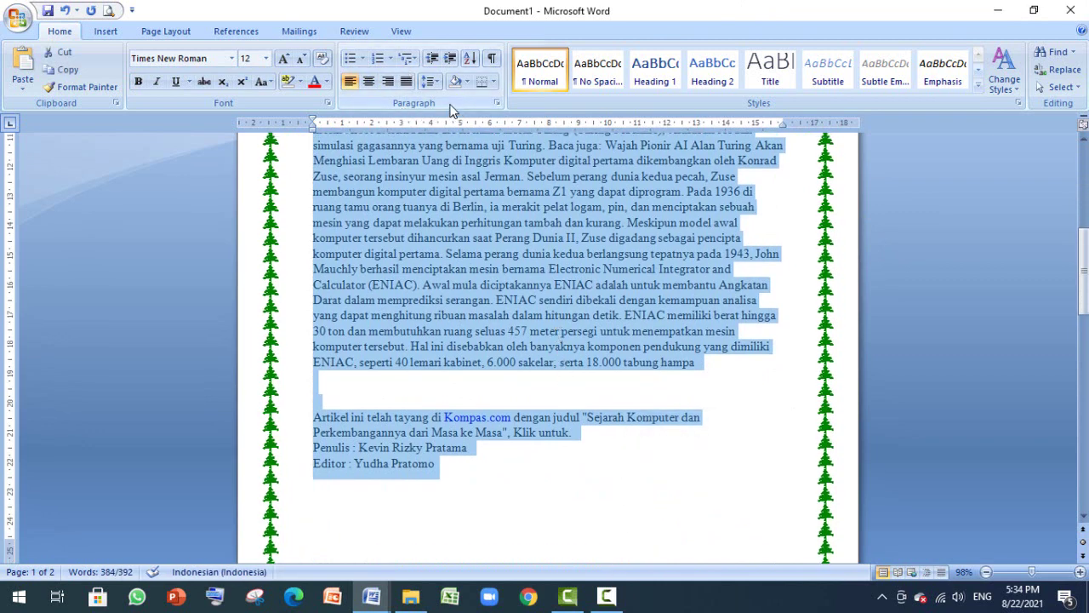
click(408, 84)
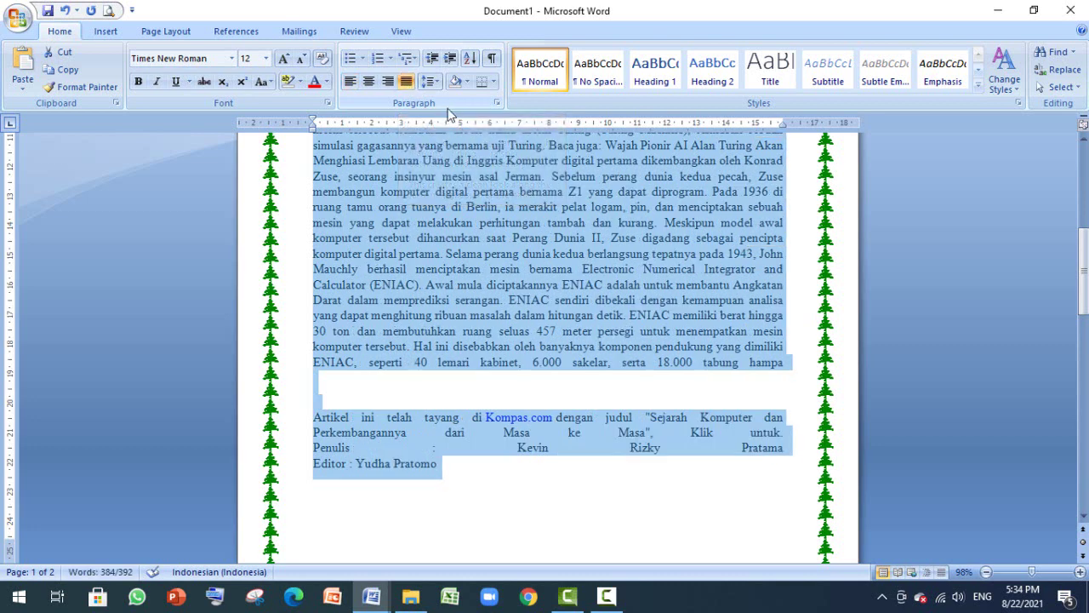
click(511, 514)
scroll(520, 467, up, 9)
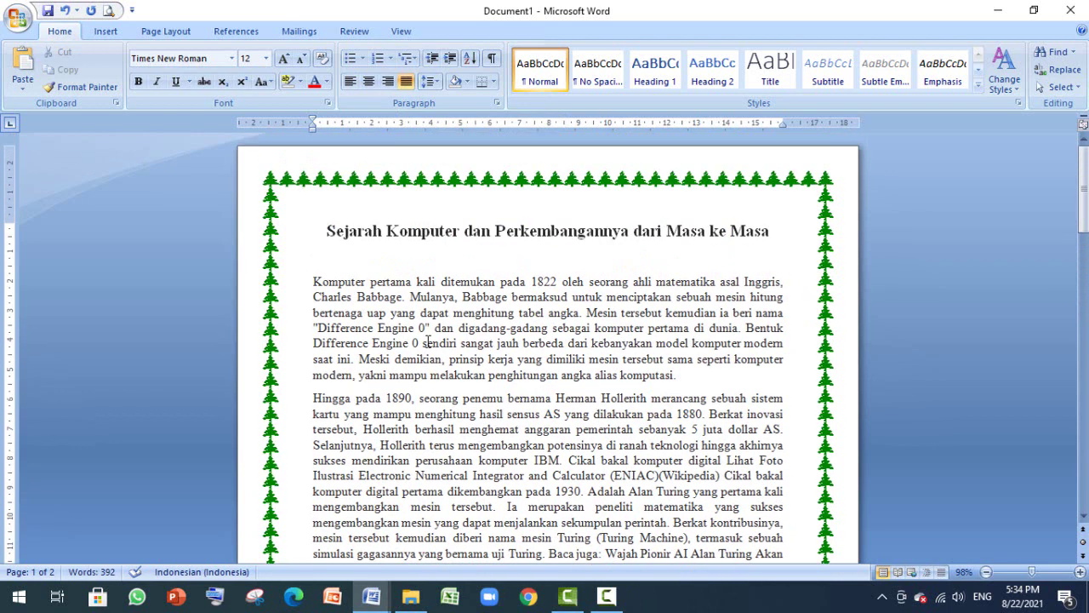
scroll(527, 324, down, 1)
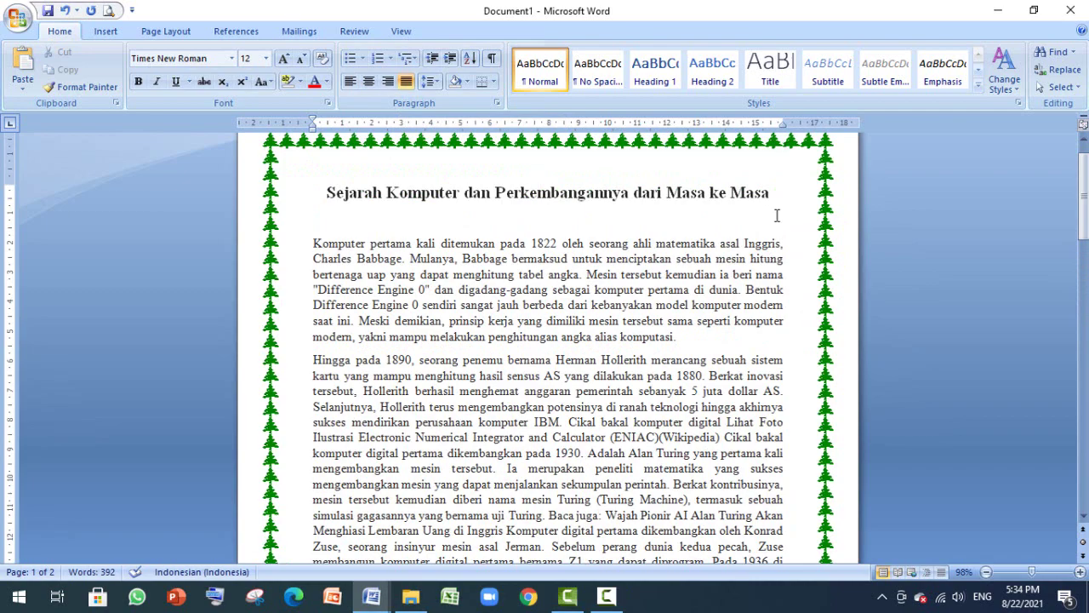
key(ctrl+End)
scroll(661, 419, up, 12)
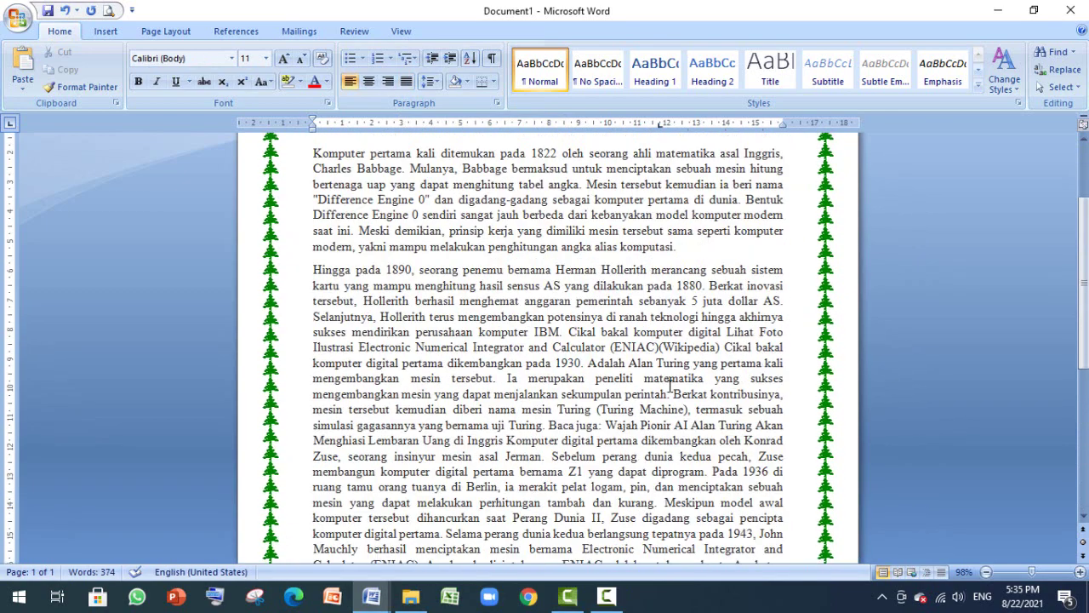
scroll(671, 385, up, 3)
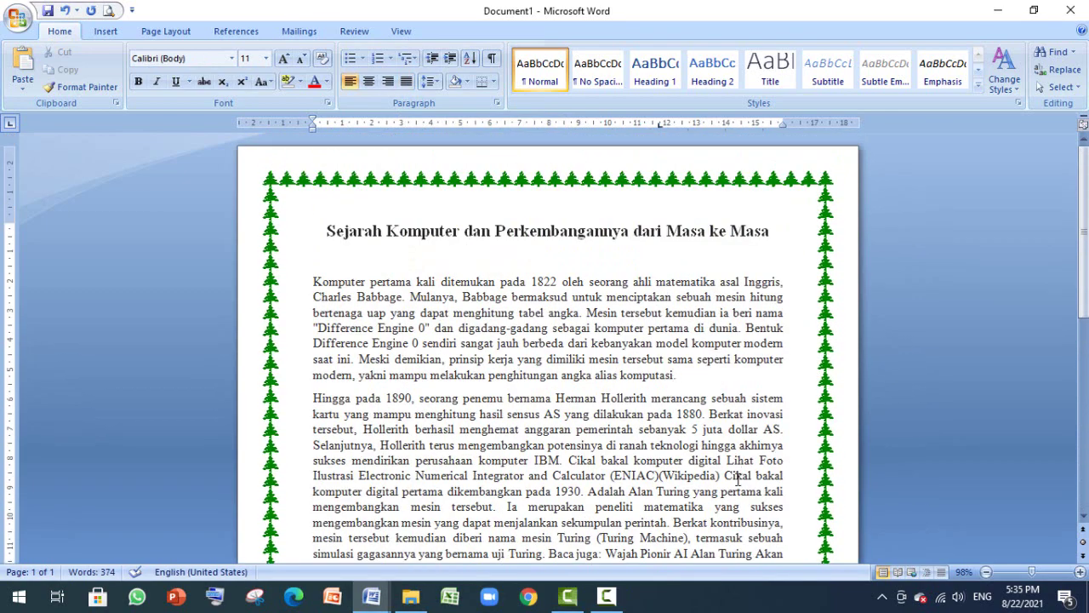
Save the document in the Documents folder as "Sejarah Komputer dan Perkembangannya dari Masa ke Masa.docx" in Word Document format
scroll(737, 479, down, 15)
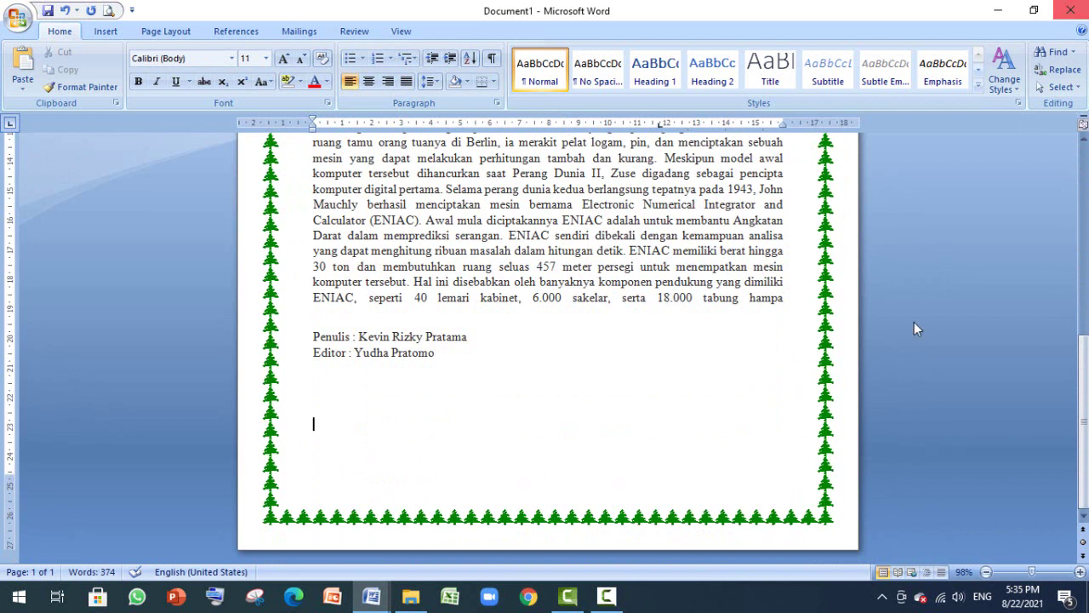
click(21, 19)
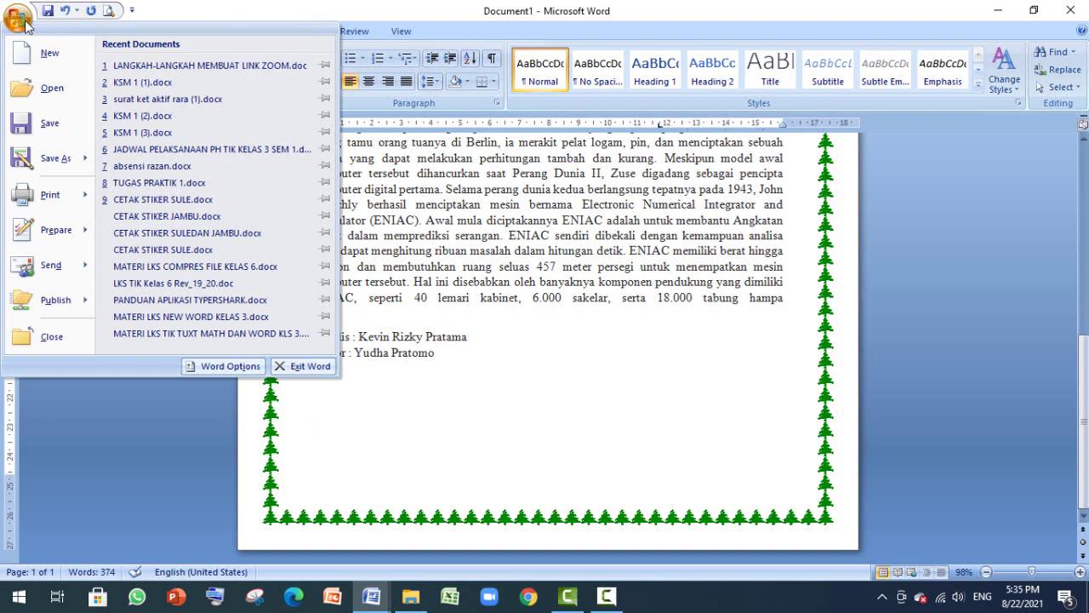
click(31, 25)
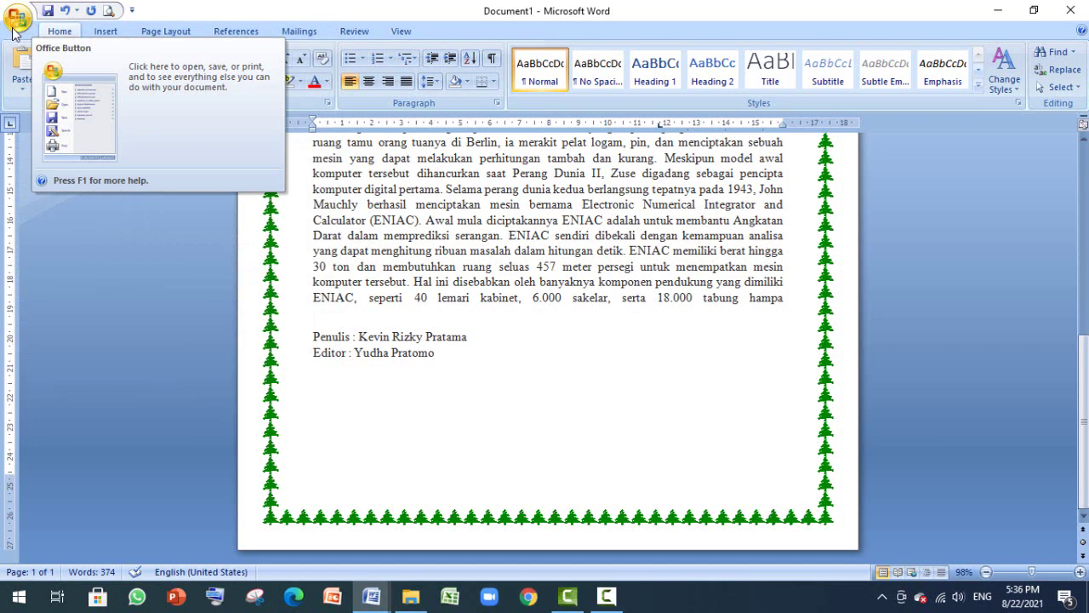
click(15, 26)
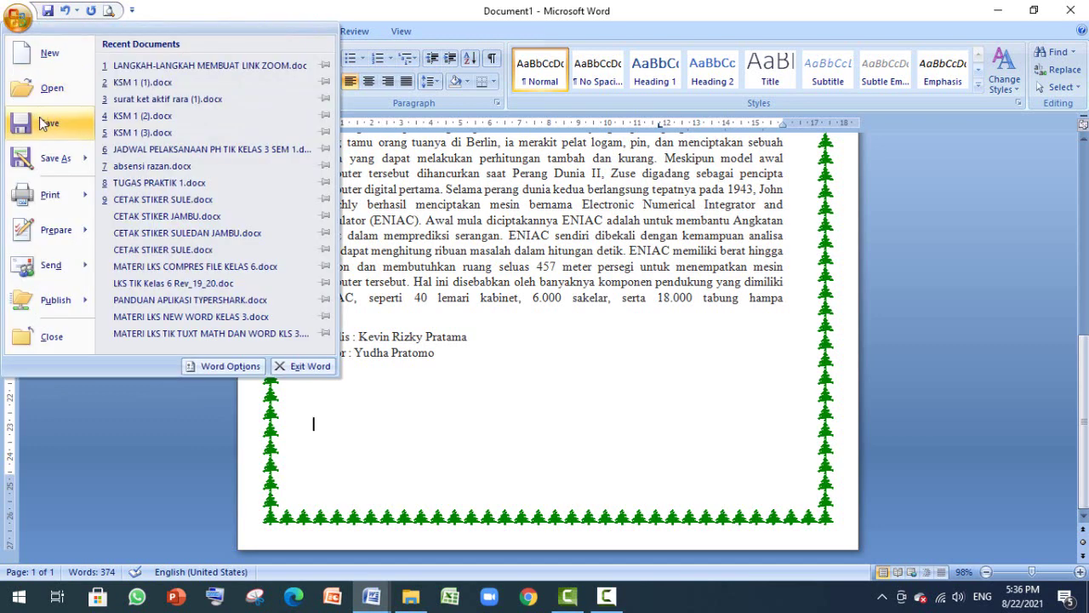
click(60, 162)
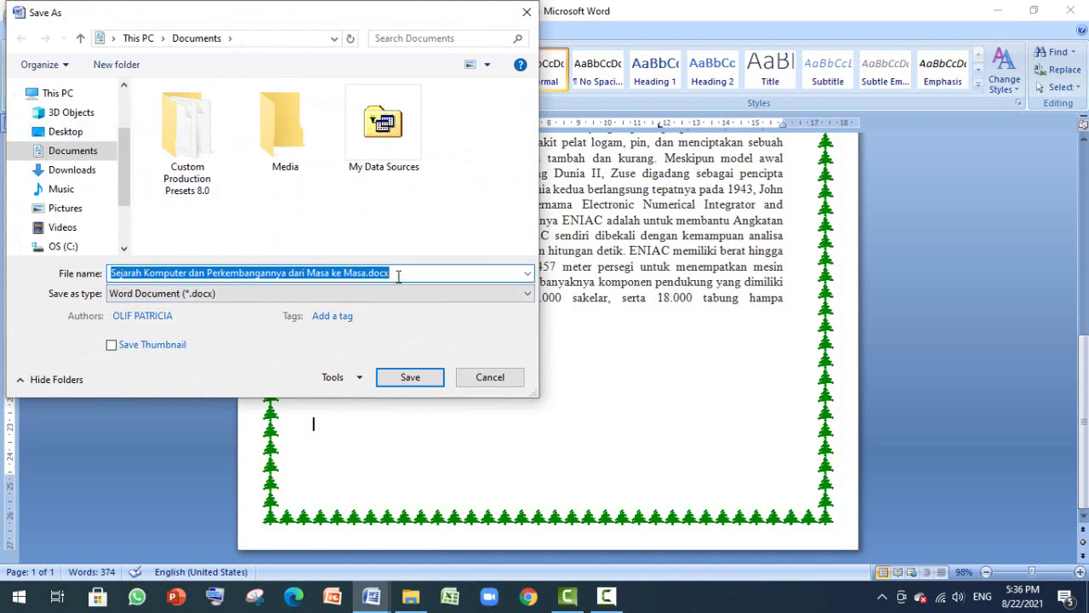
click(462, 276)
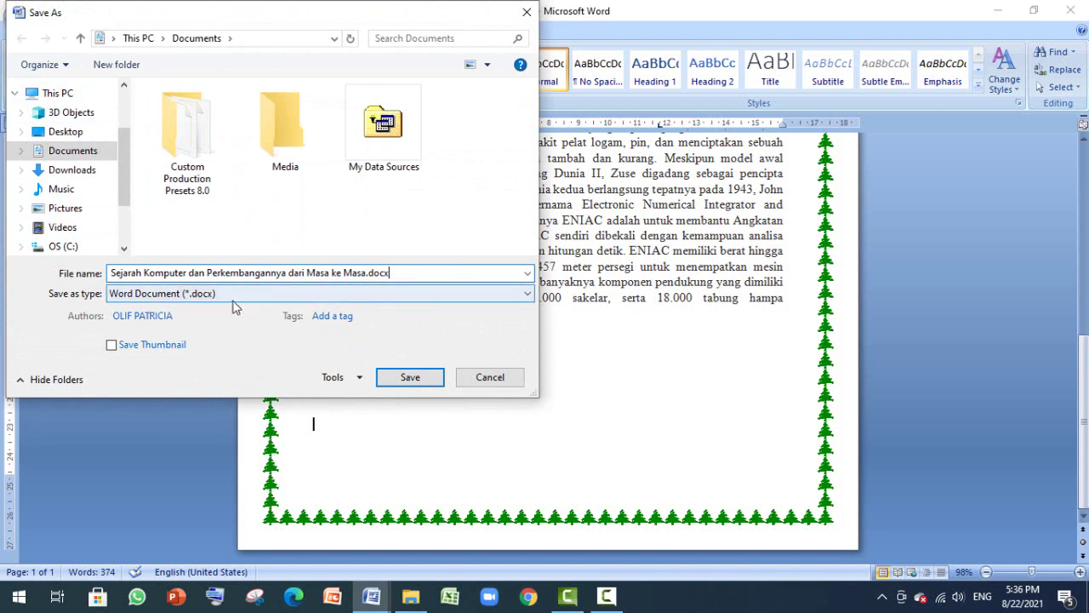
click(99, 159)
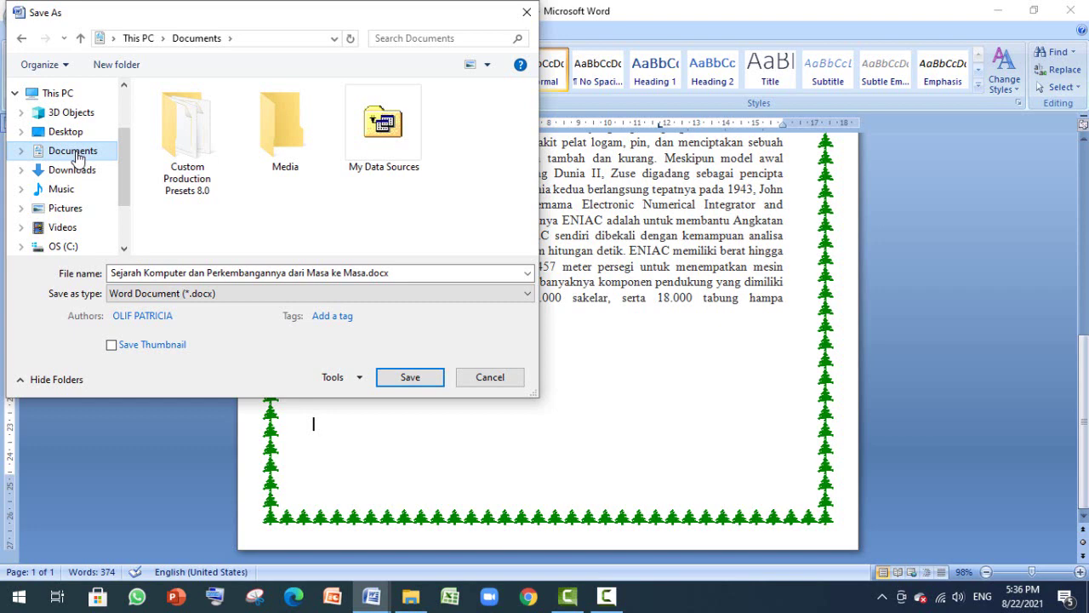
click(411, 378)
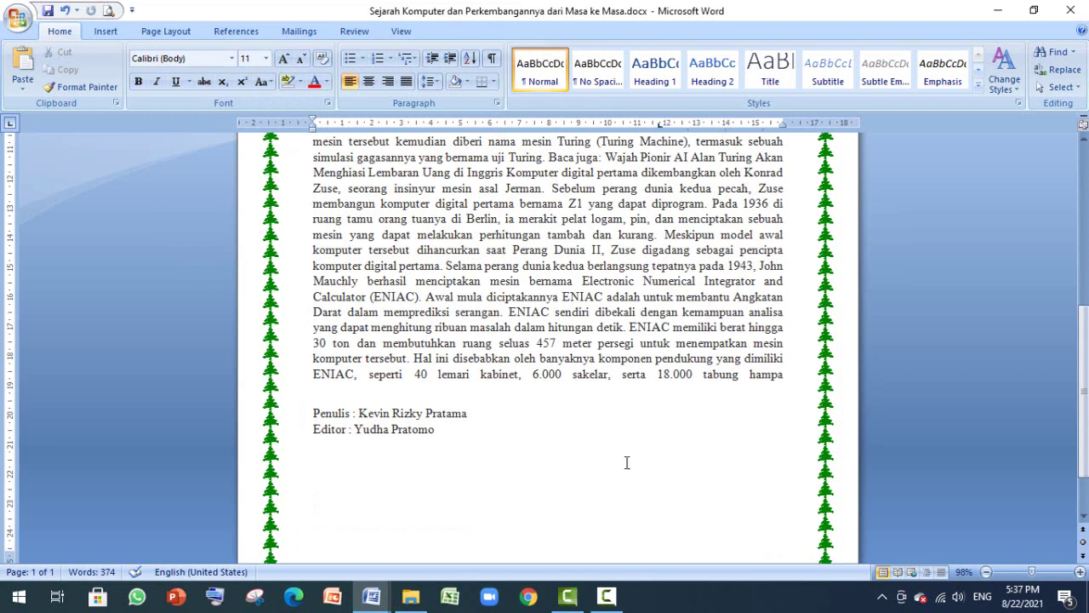
Enter custom page margins of 3 cm top, 4 cm left, 3 cm bottom and 3 cm right
scroll(468, 348, up, 9)
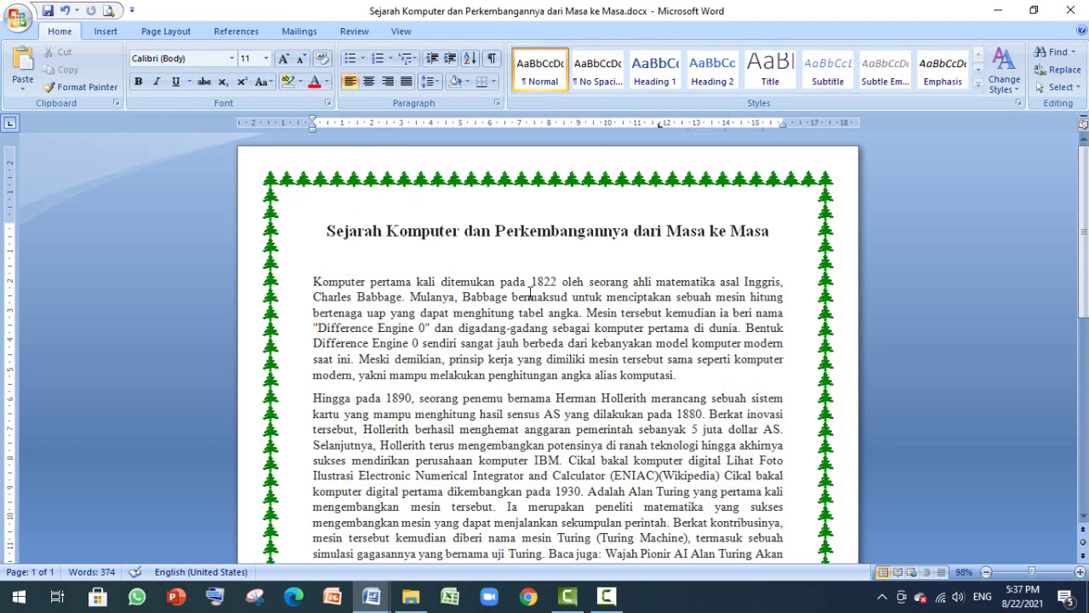
scroll(535, 291, down, 3)
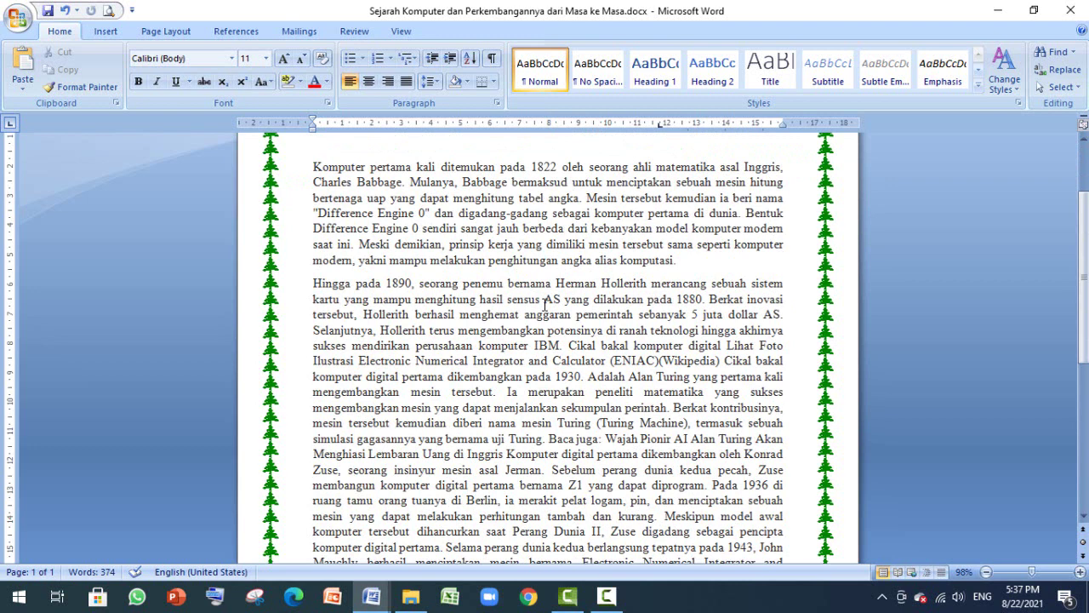
scroll(545, 304, up, 3)
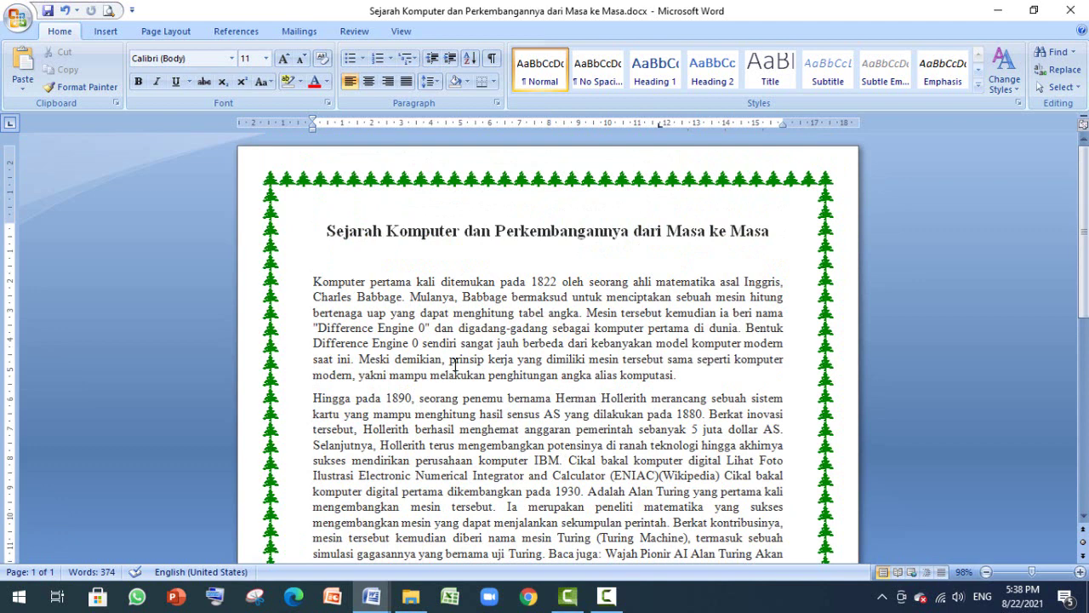
click(173, 34)
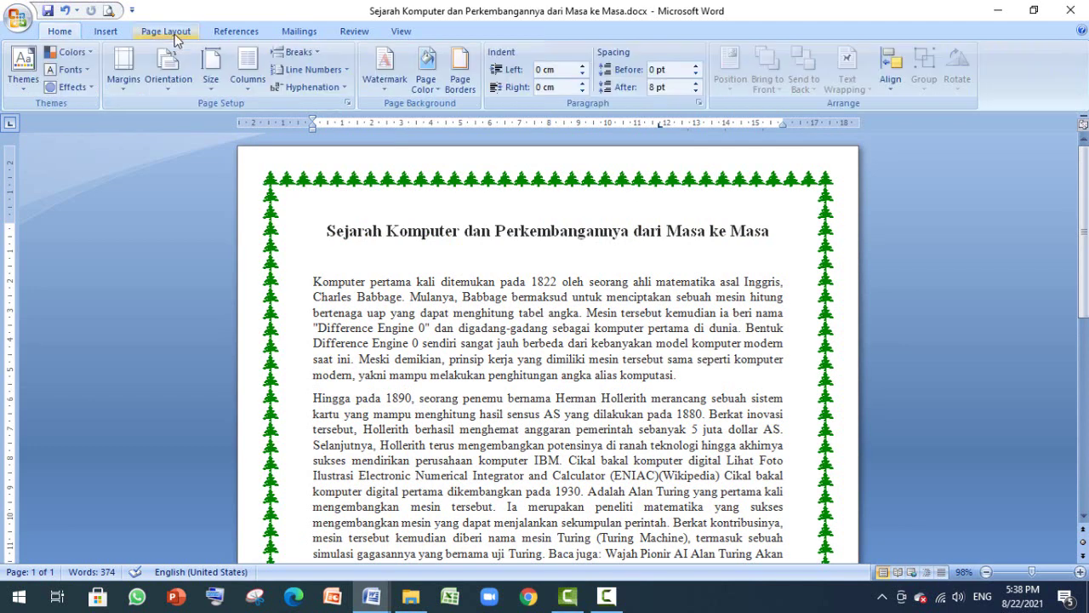
click(119, 92)
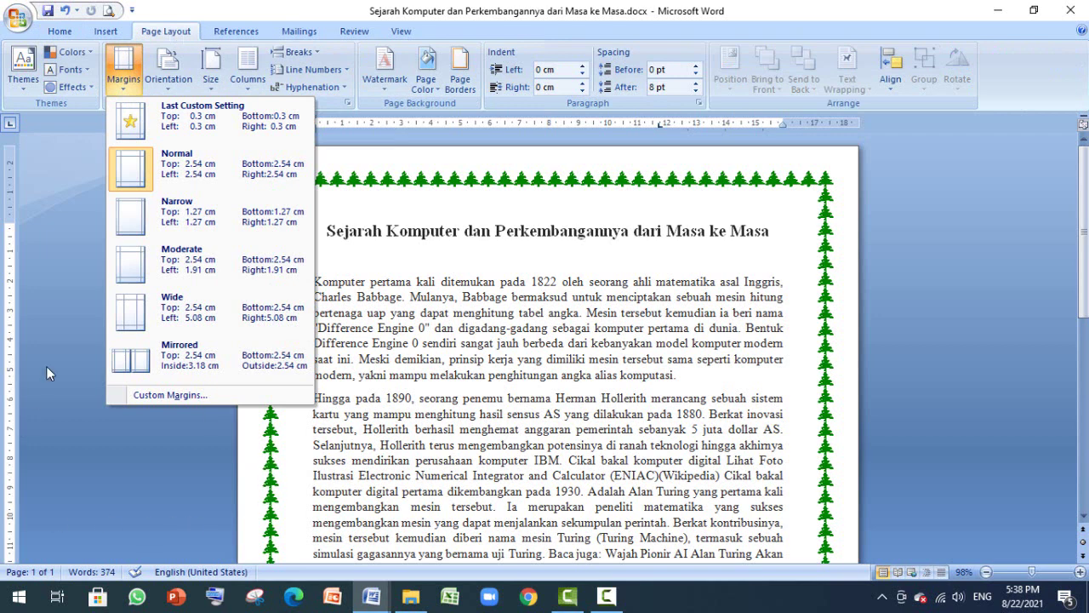
click(187, 398)
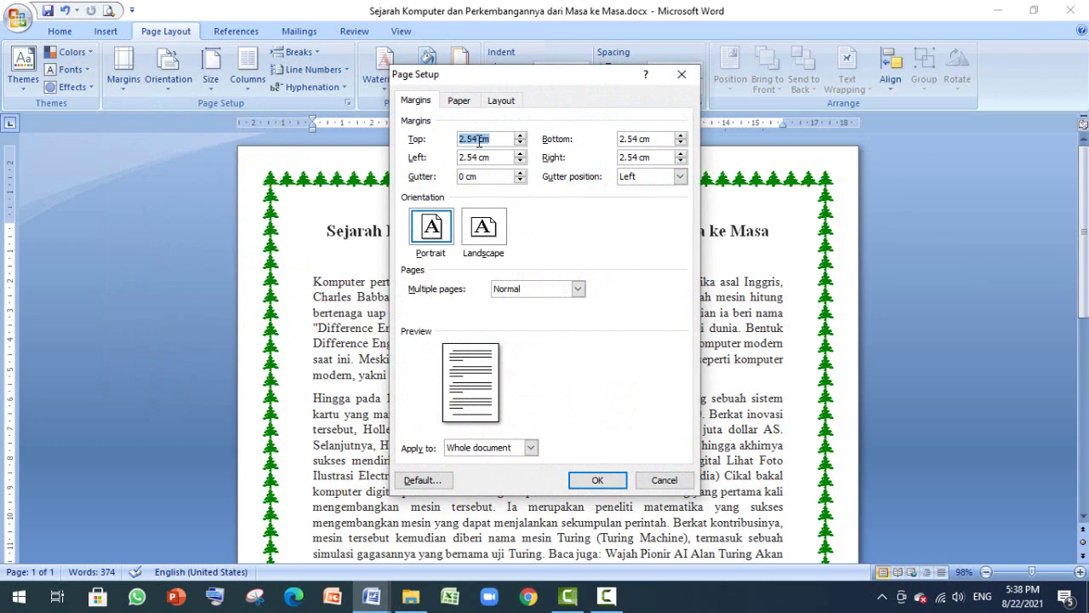
drag(479, 143, 387, 148)
text(3)
drag(481, 161, 347, 140)
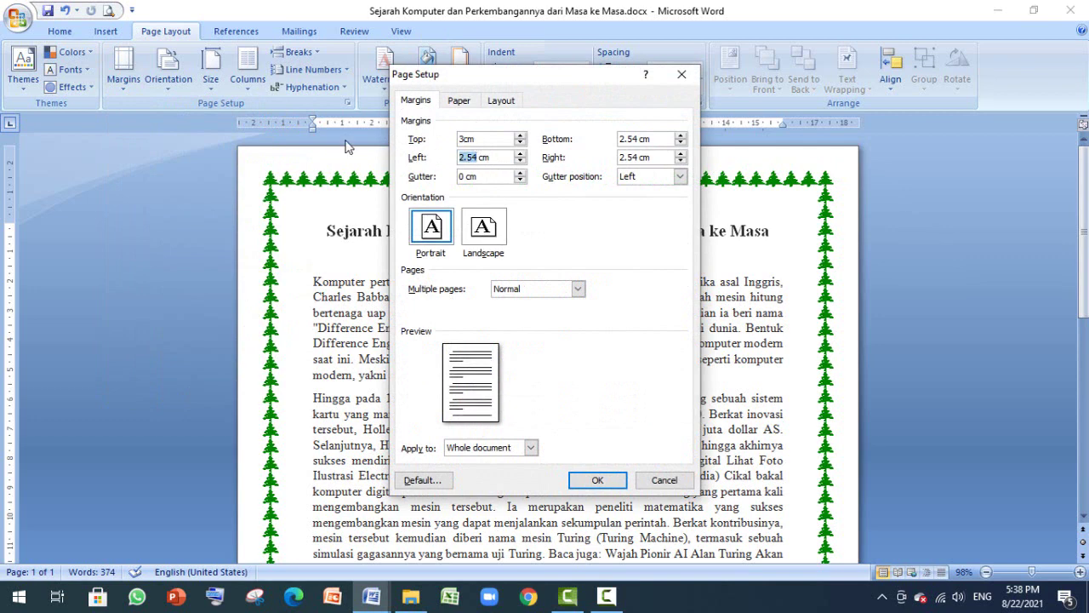
text(4)
drag(639, 138, 587, 135)
text(3)
drag(639, 158, 570, 157)
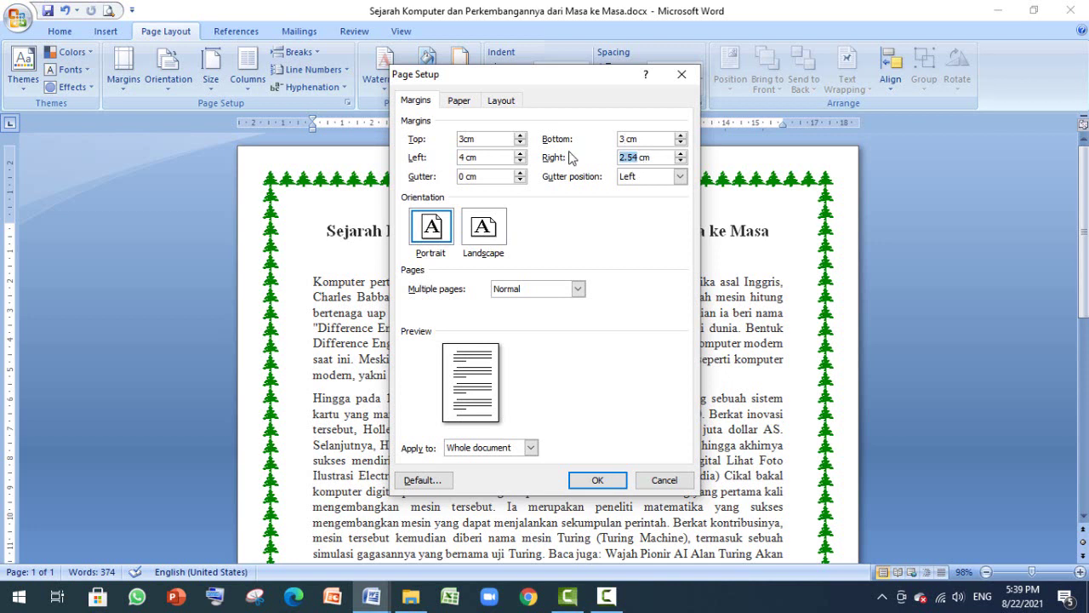
text(3)
Choose A4 as the paper size in the page setup
click(457, 102)
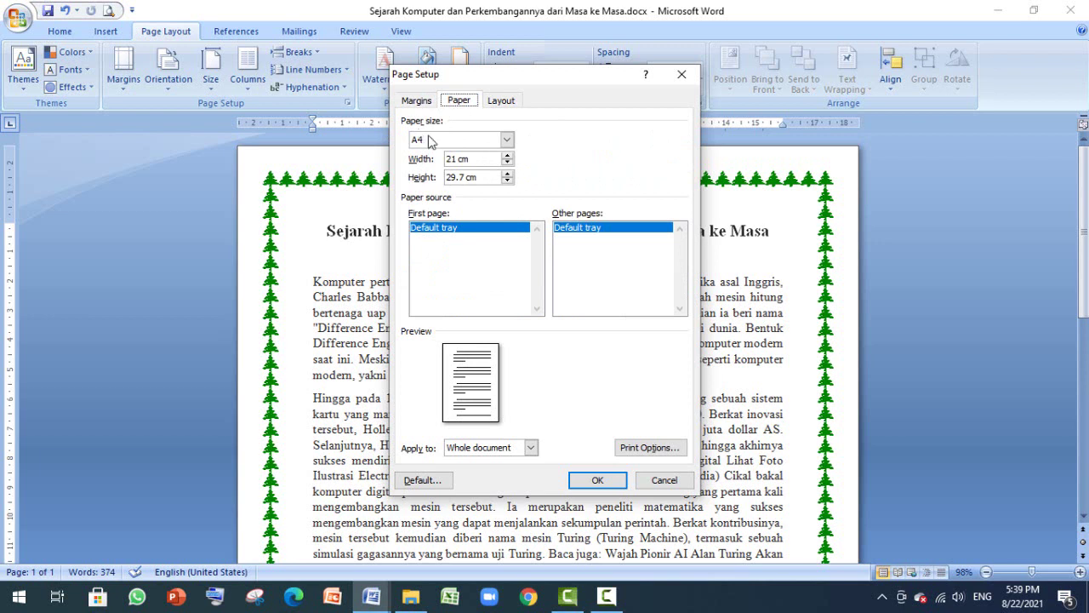
click(441, 142)
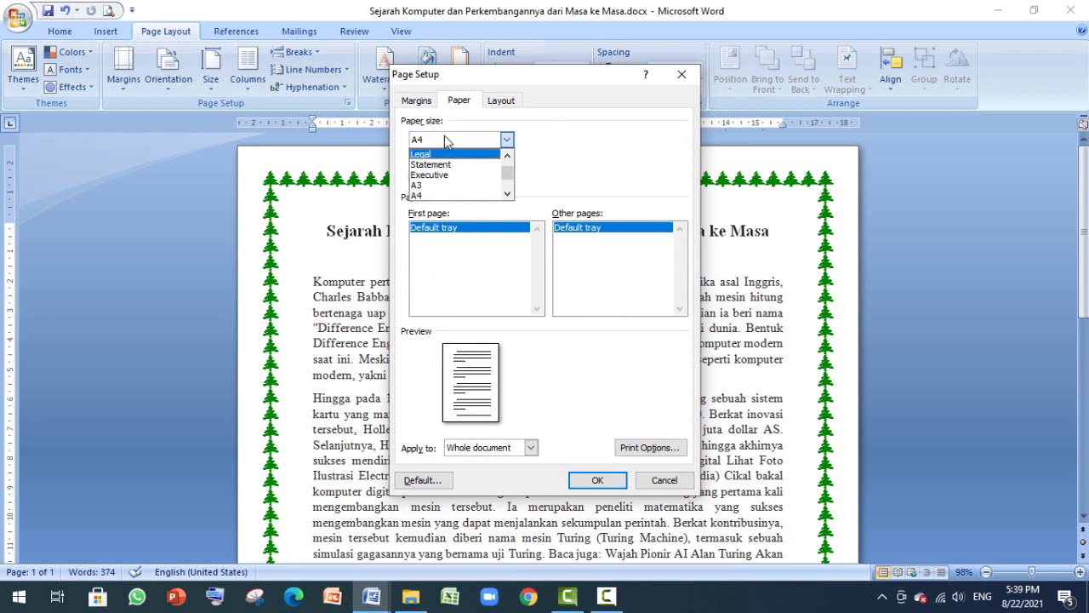
click(430, 195)
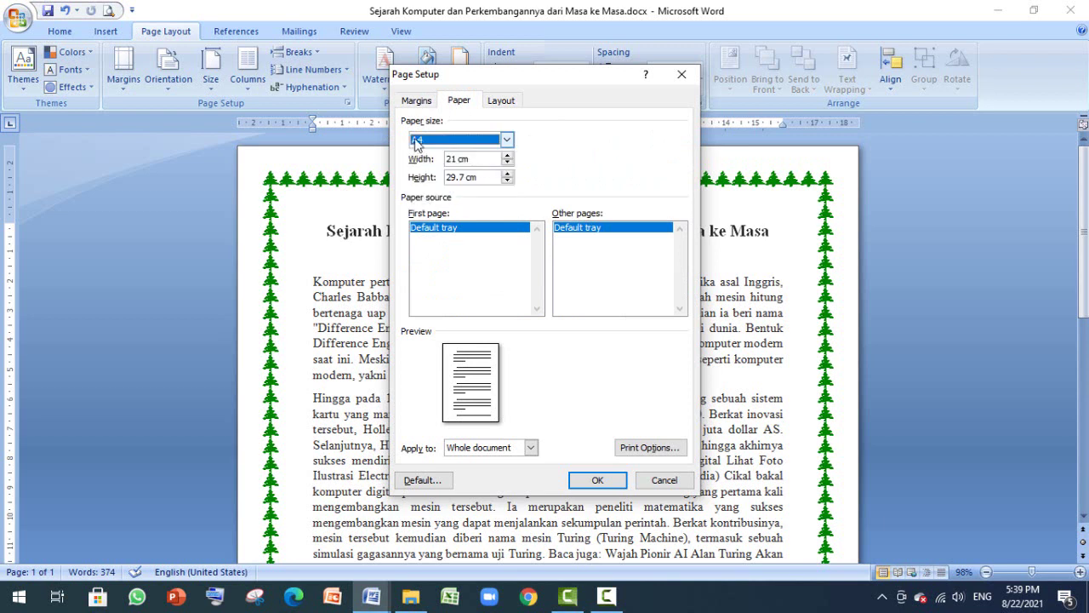
Try Legal as the paper size and look through the other available sizes
click(506, 140)
scroll(494, 183, down, 2)
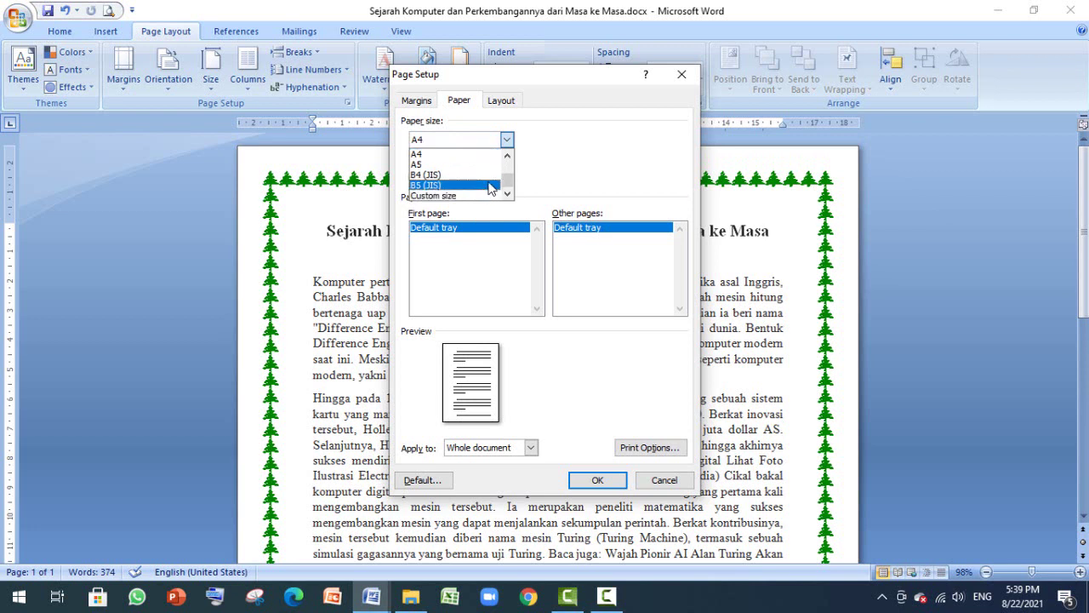
scroll(481, 185, up, 3)
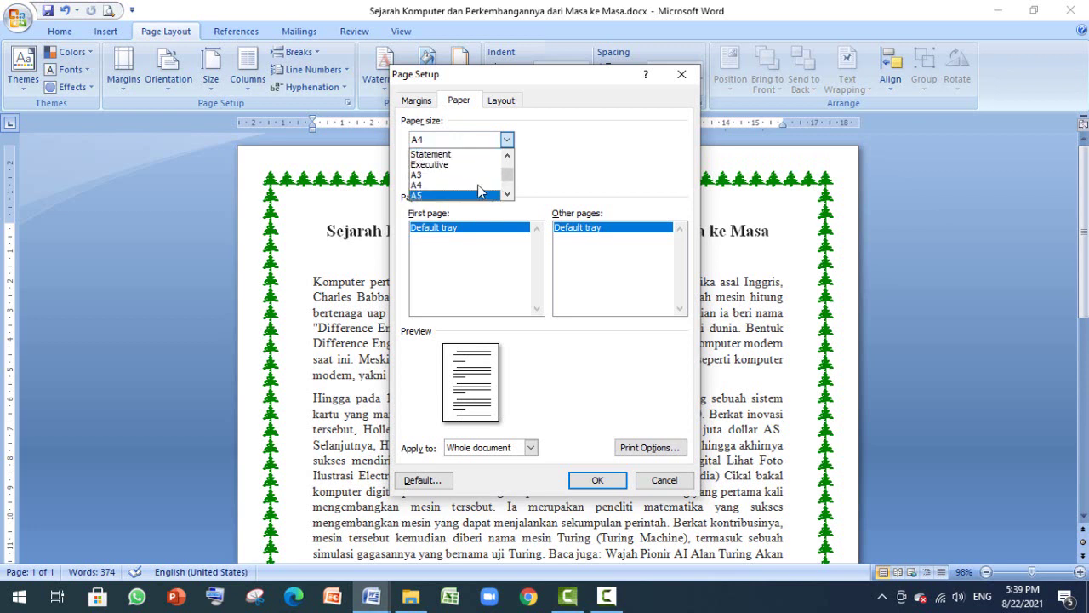
scroll(478, 191, up, 1)
click(475, 154)
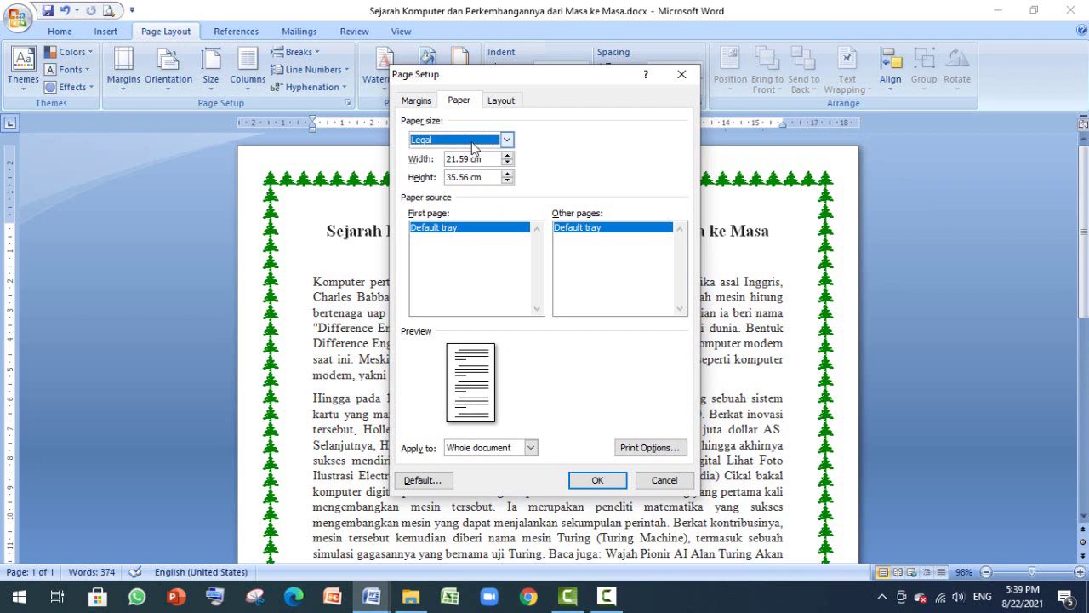
click(473, 147)
scroll(472, 197, down, 2)
scroll(476, 187, up, 1)
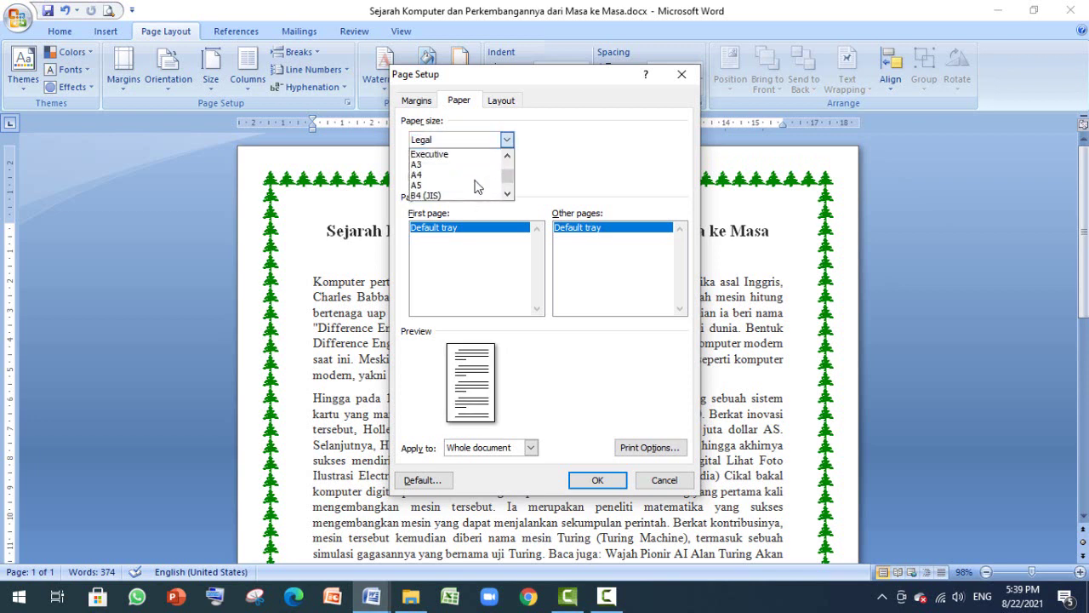
scroll(476, 187, up, 2)
scroll(477, 187, down, 3)
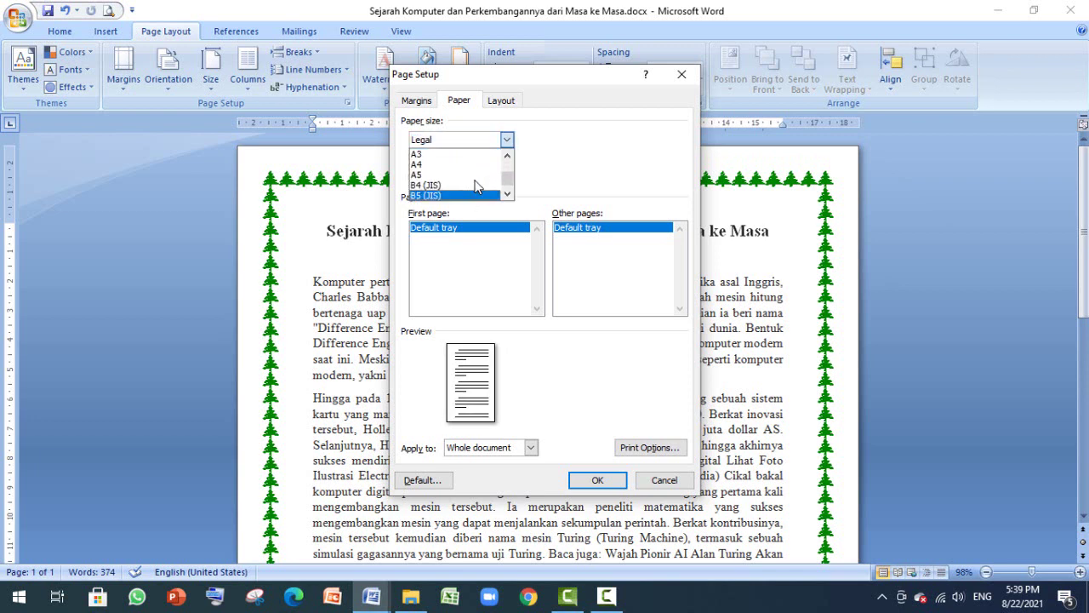
scroll(475, 187, up, 2)
scroll(474, 187, down, 2)
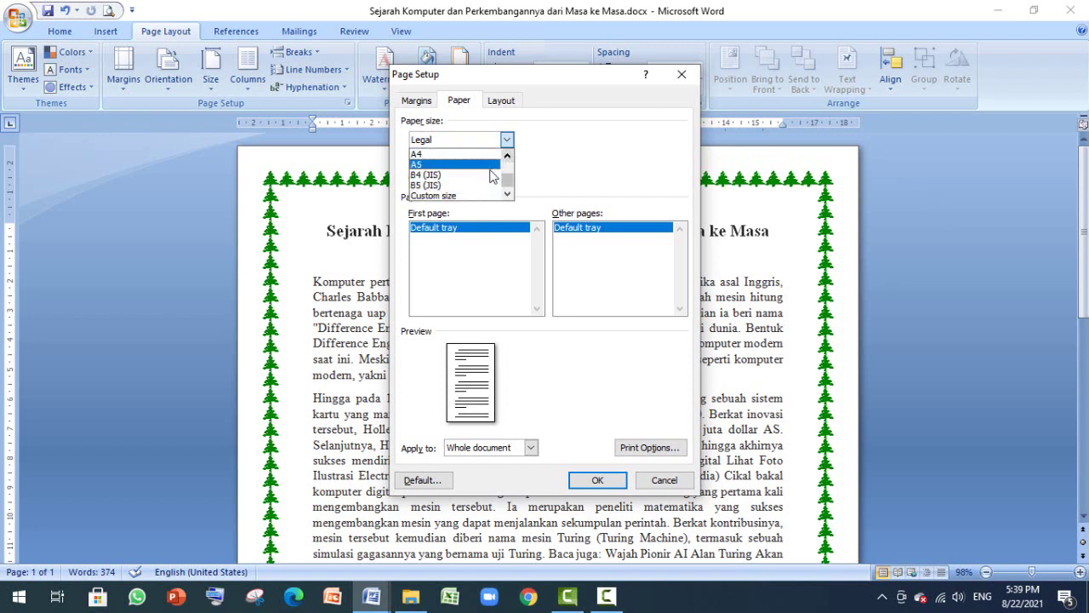
click(564, 175)
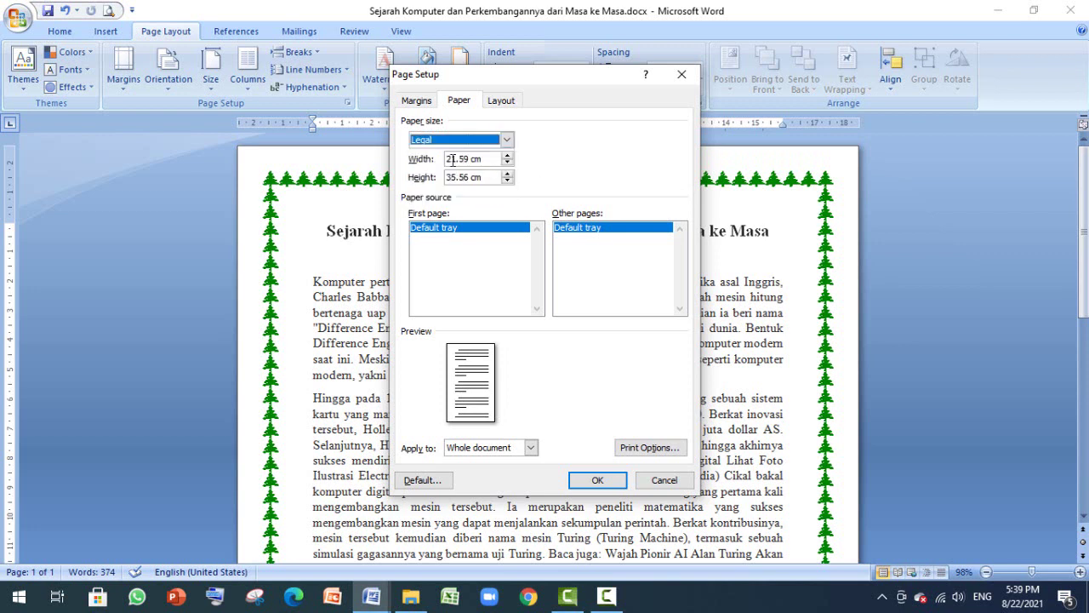
Return the paper size to A4, review the margins and apply the page setup to the whole document
click(454, 142)
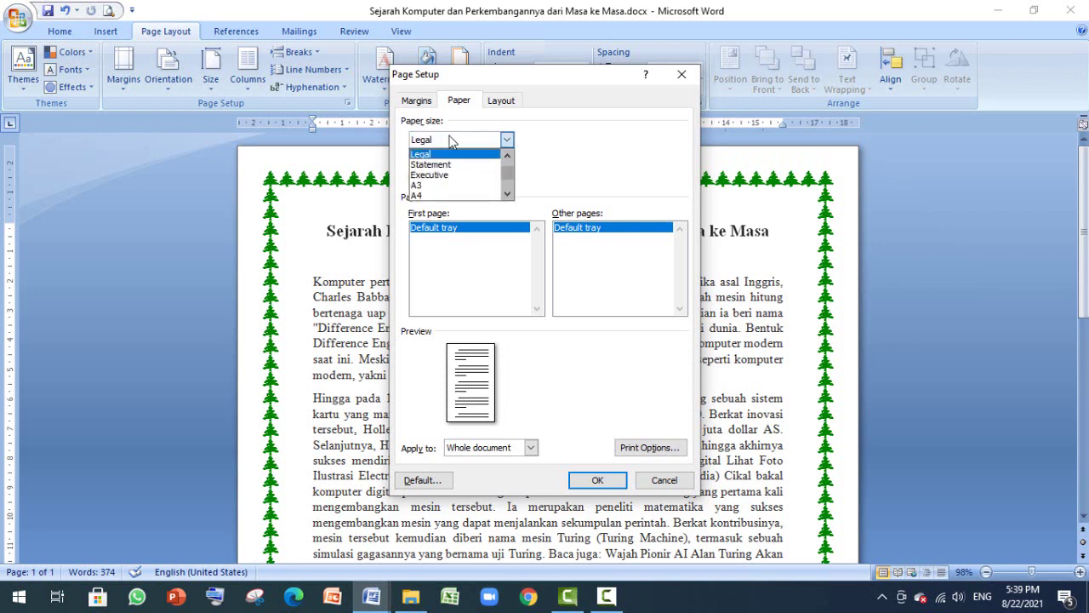
click(440, 196)
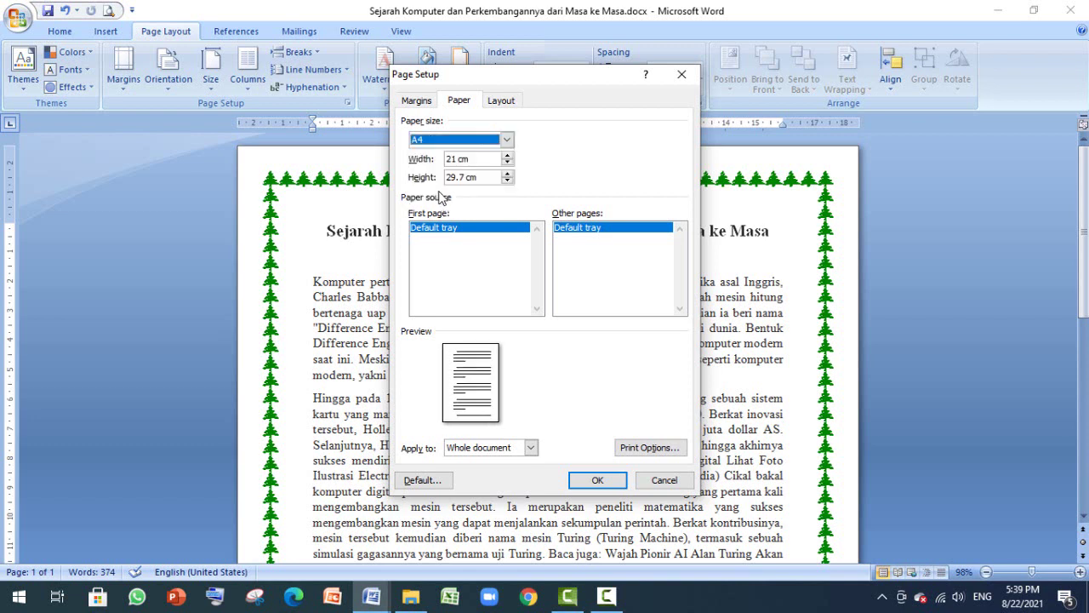
click(418, 100)
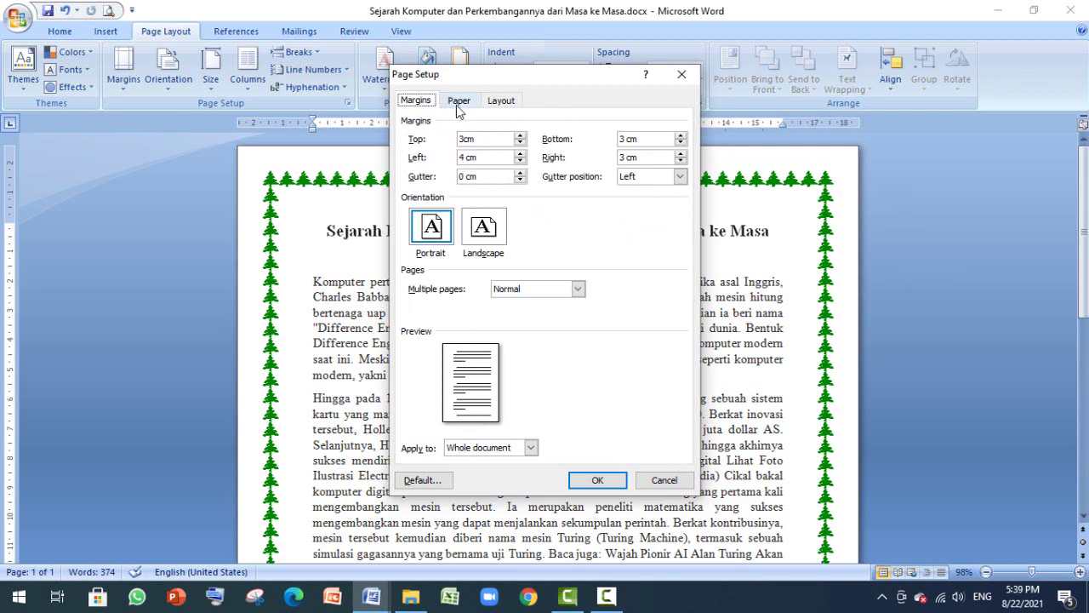
click(458, 102)
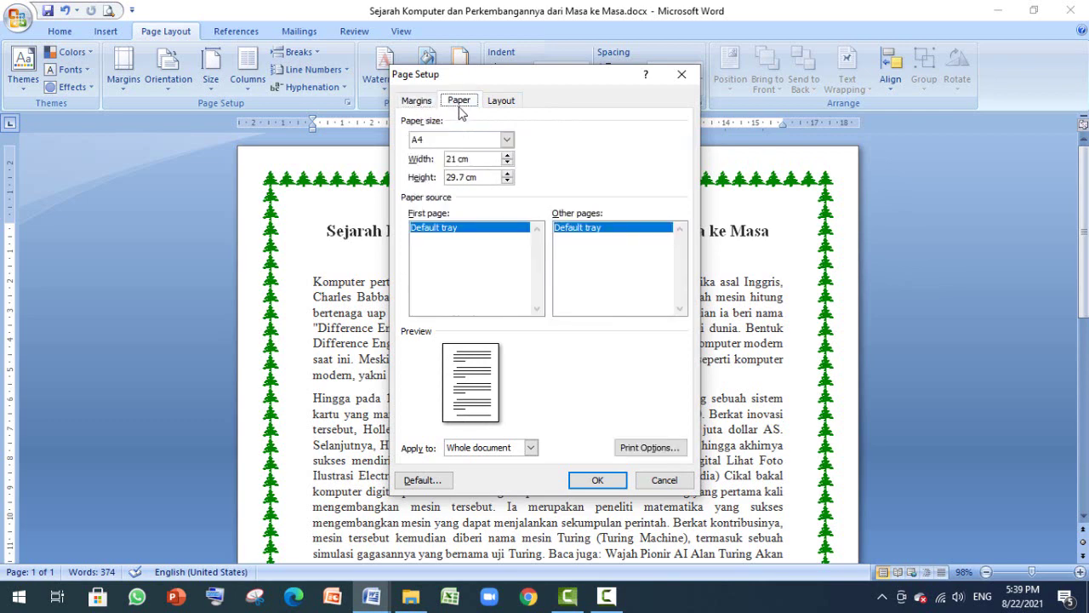
click(600, 481)
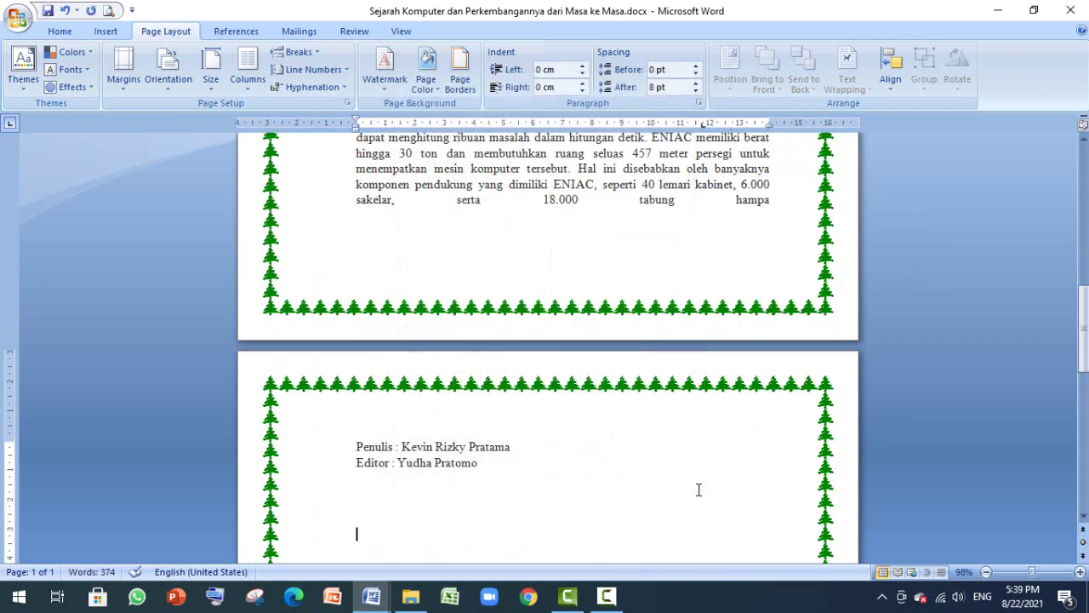
Delete the blank line between the article title and the first paragraph
scroll(548, 527, up, 15)
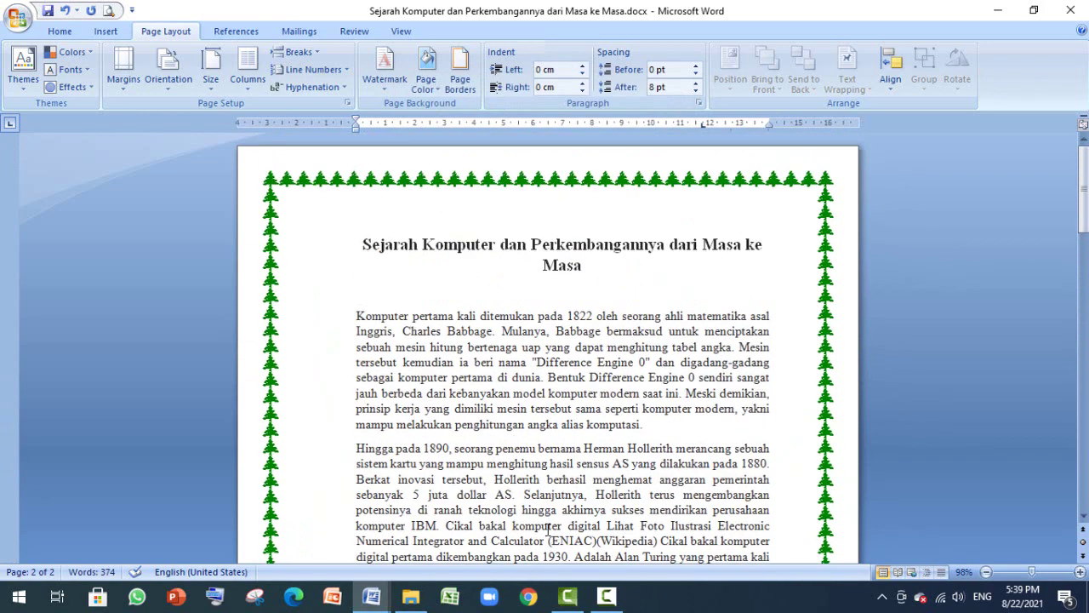
double_click(335, 214)
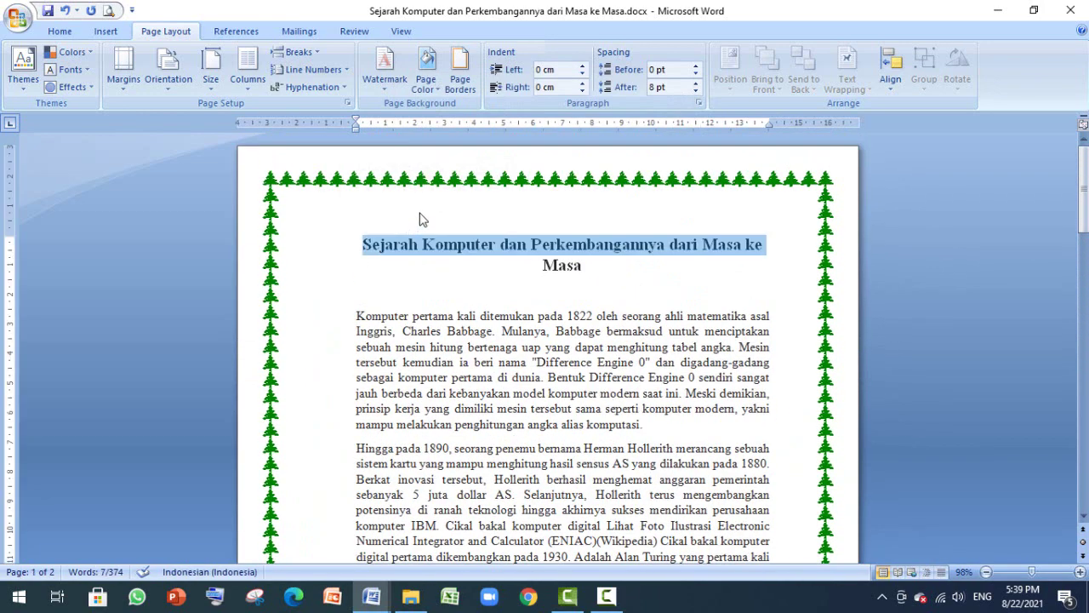
click(423, 217)
click(461, 205)
click(498, 304)
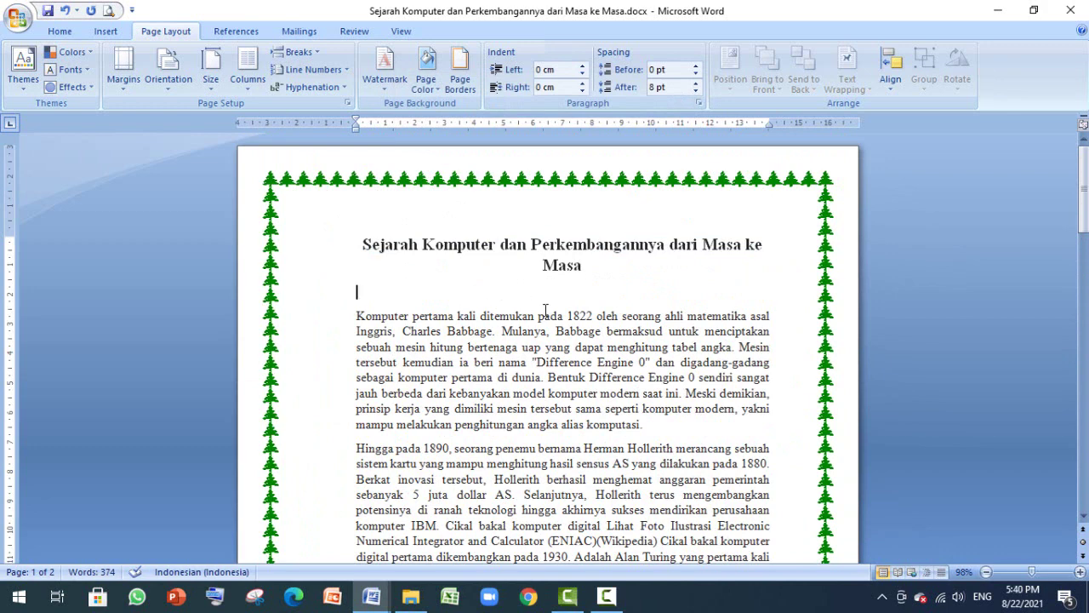
key(Delete)
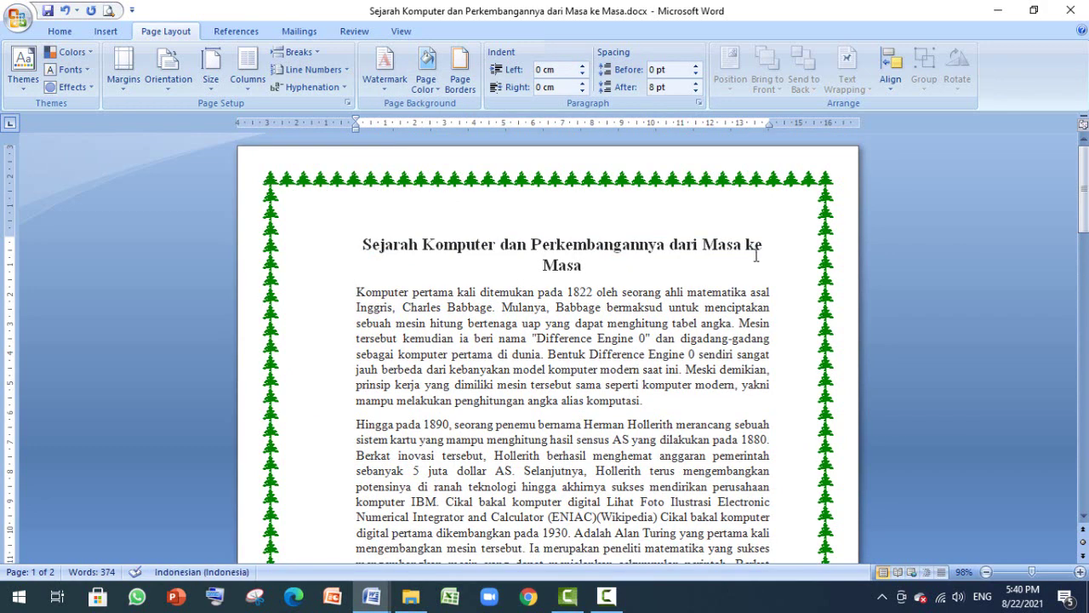
Remove the blank second page by deleting the empty paragraph after the editor credit line at the end of the article
key(ctrl+End)
scroll(398, 323, down, 3)
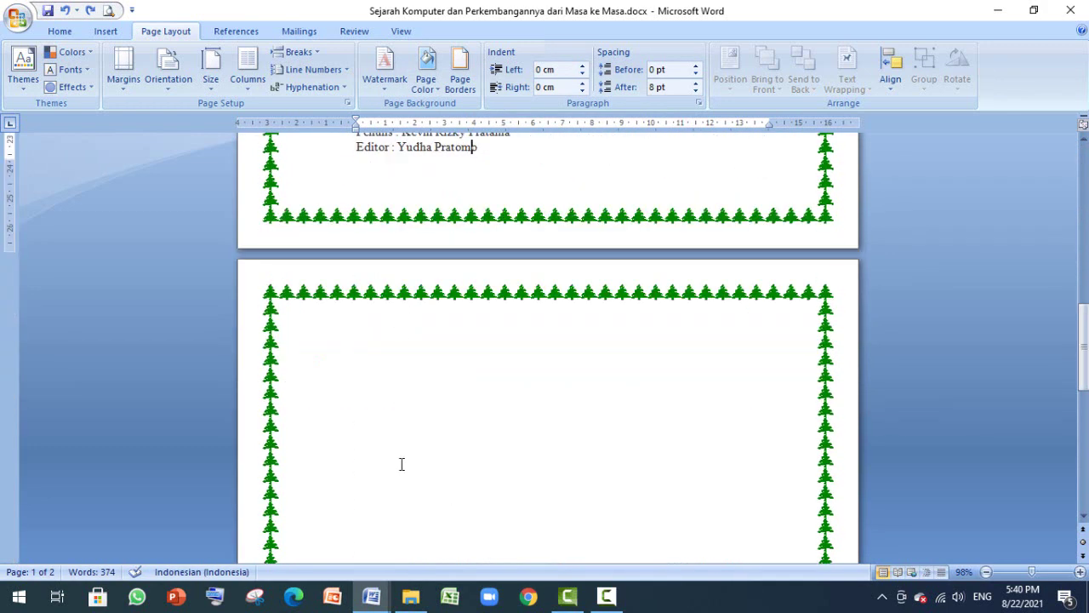
scroll(445, 439, up, 3)
click(442, 470)
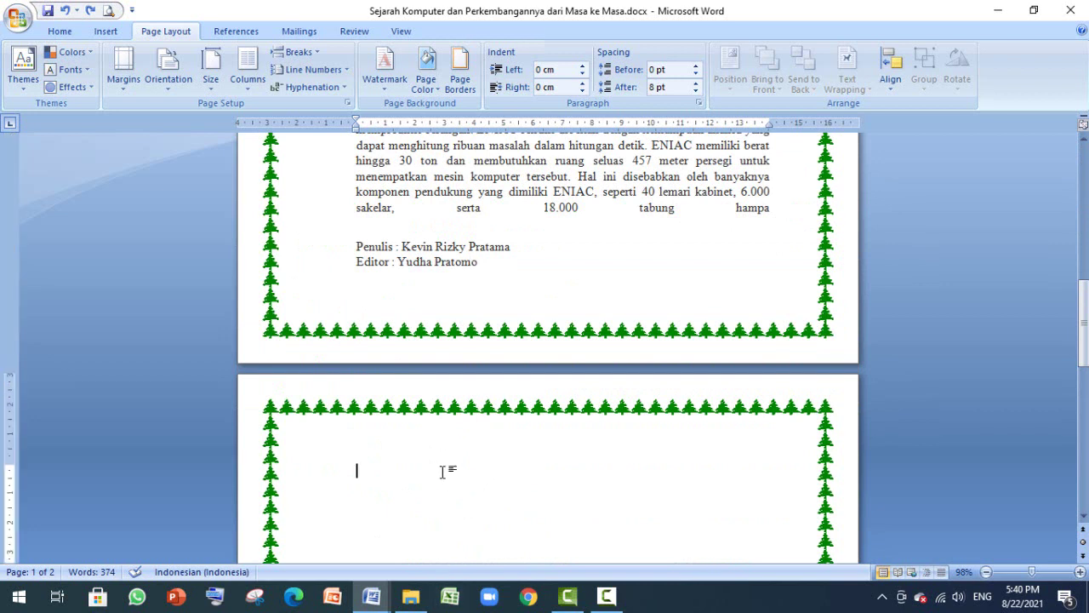
key(Left)
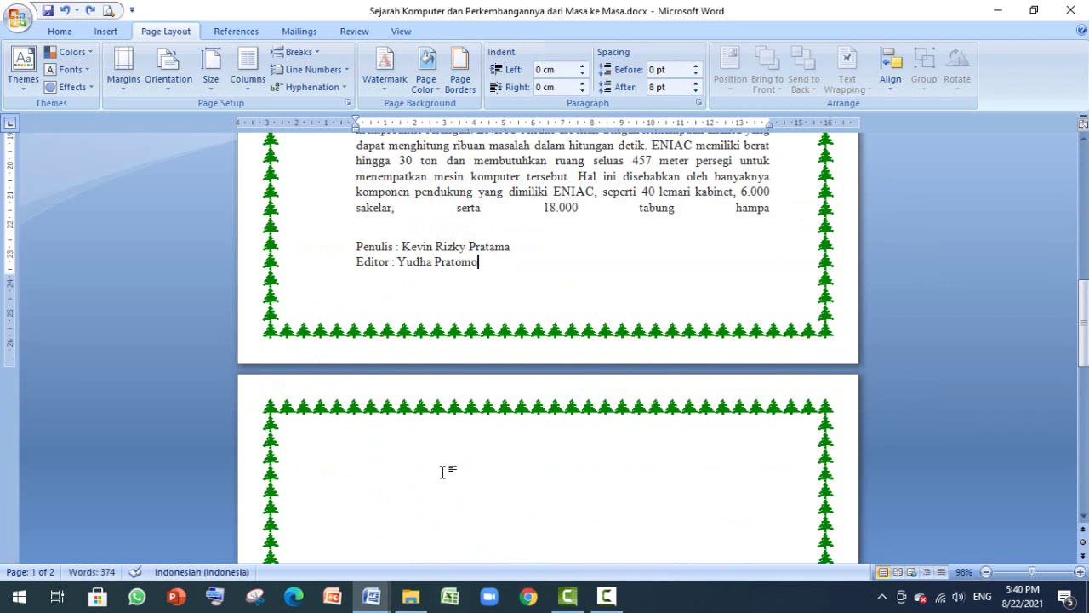
click(393, 294)
click(526, 282)
key(Delete)
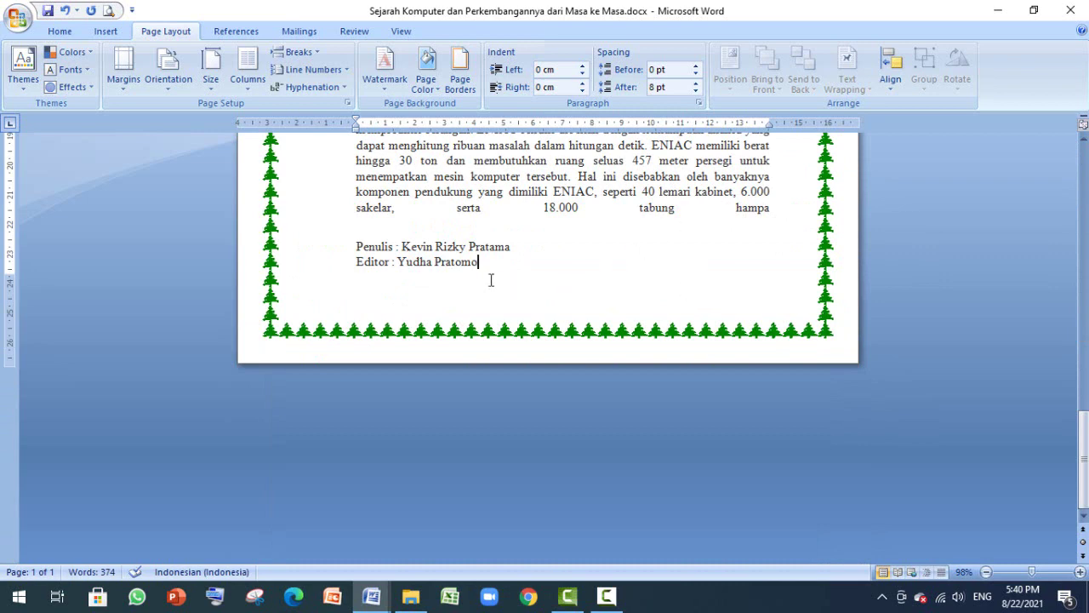
Put "dari Masa ke Masa" on its own line in the article title and review the page from beginning to end
scroll(644, 462, up, 15)
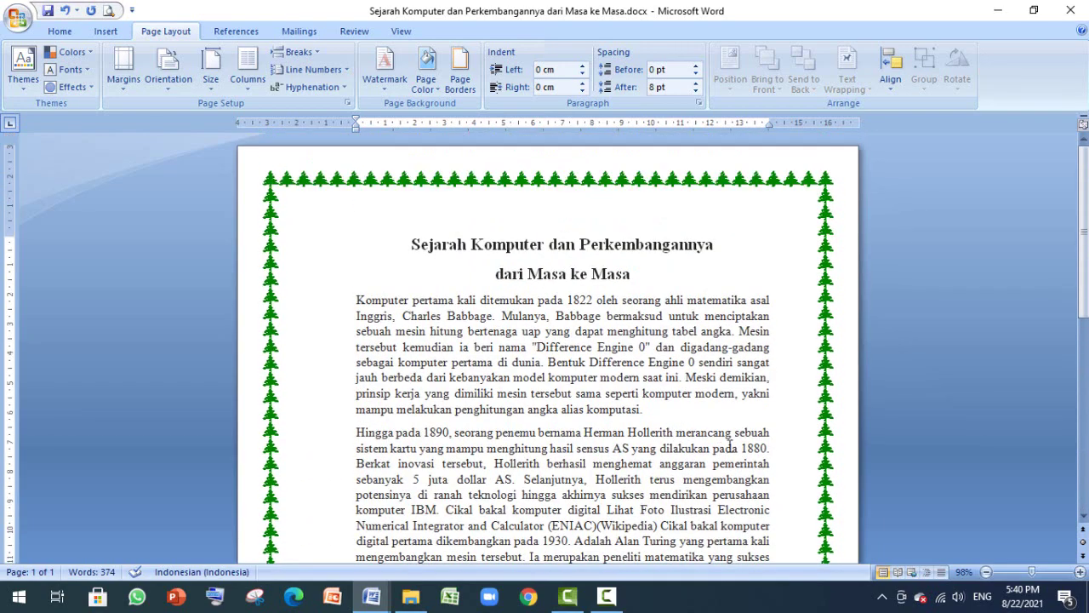
scroll(729, 440, down, 15)
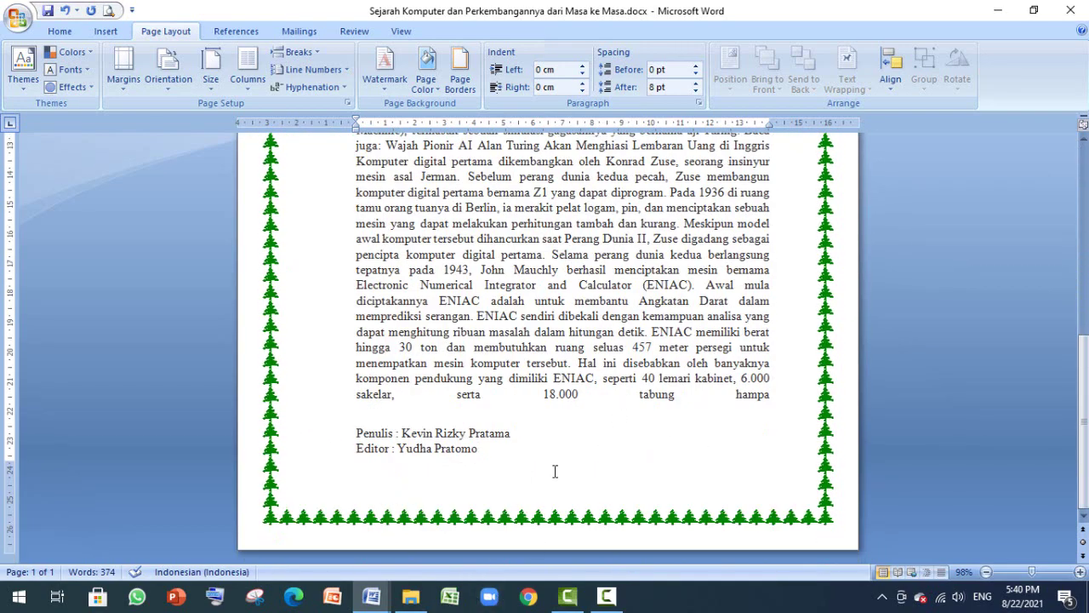
scroll(525, 380, up, 15)
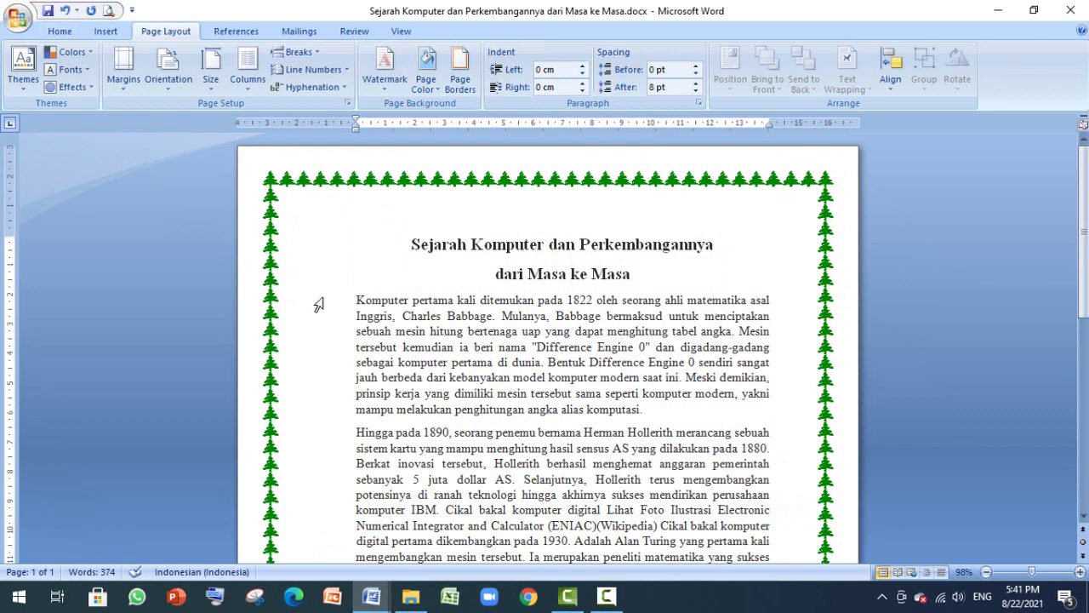
click(15, 18)
mouse_move(55, 168)
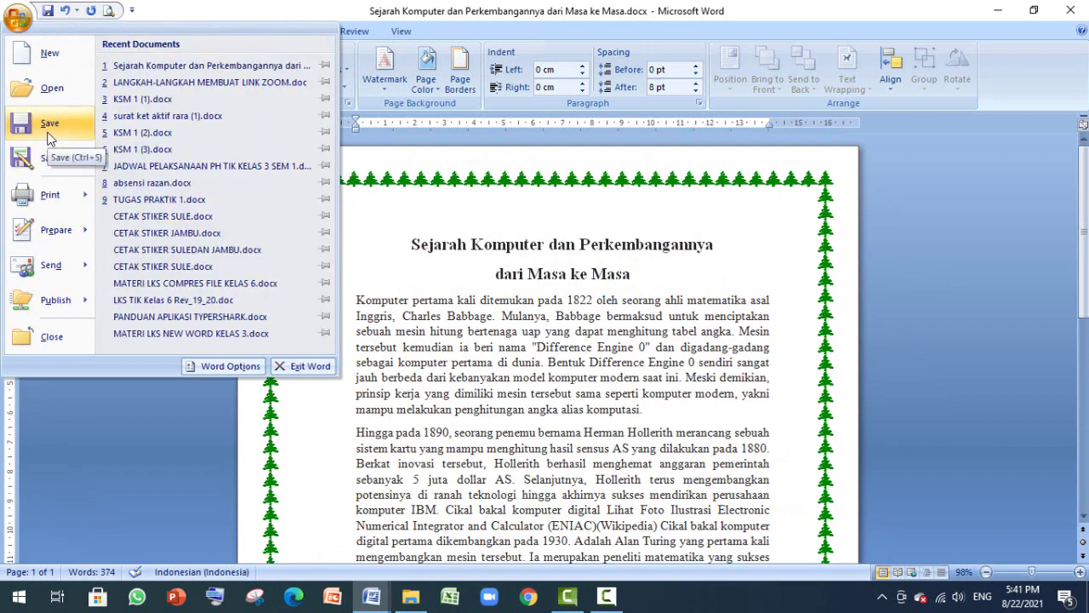
click(554, 211)
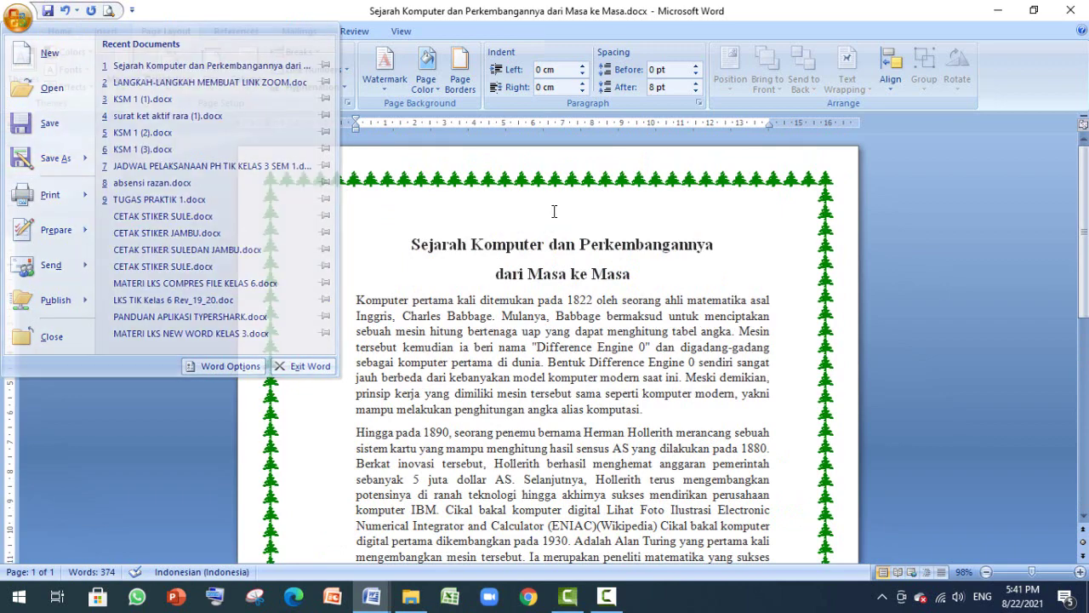
click(19, 19)
click(60, 165)
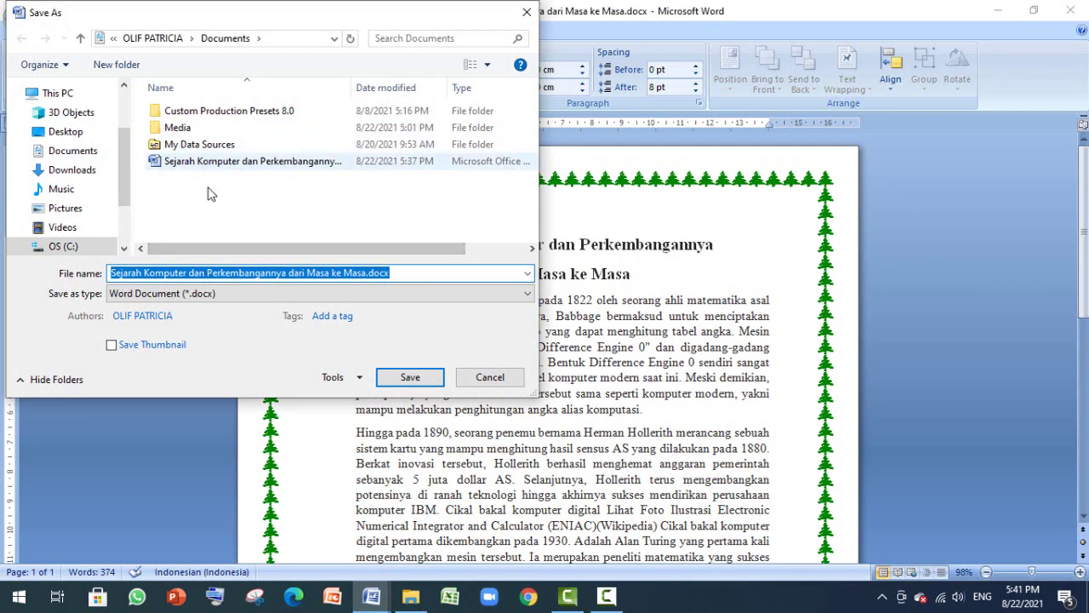
click(424, 379)
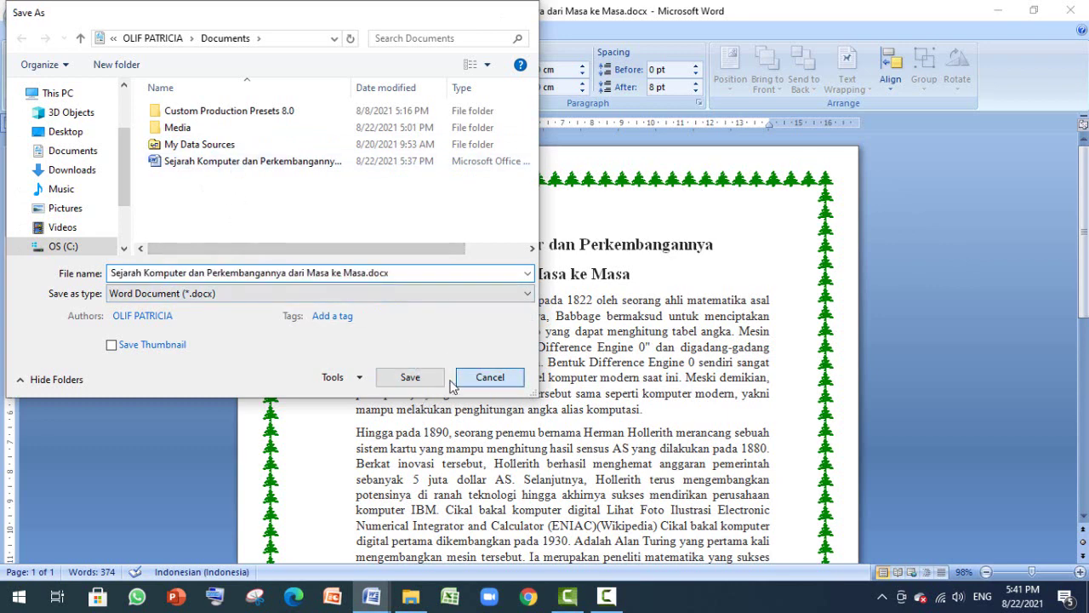
Save the changes to the article under its existing file name
click(19, 19)
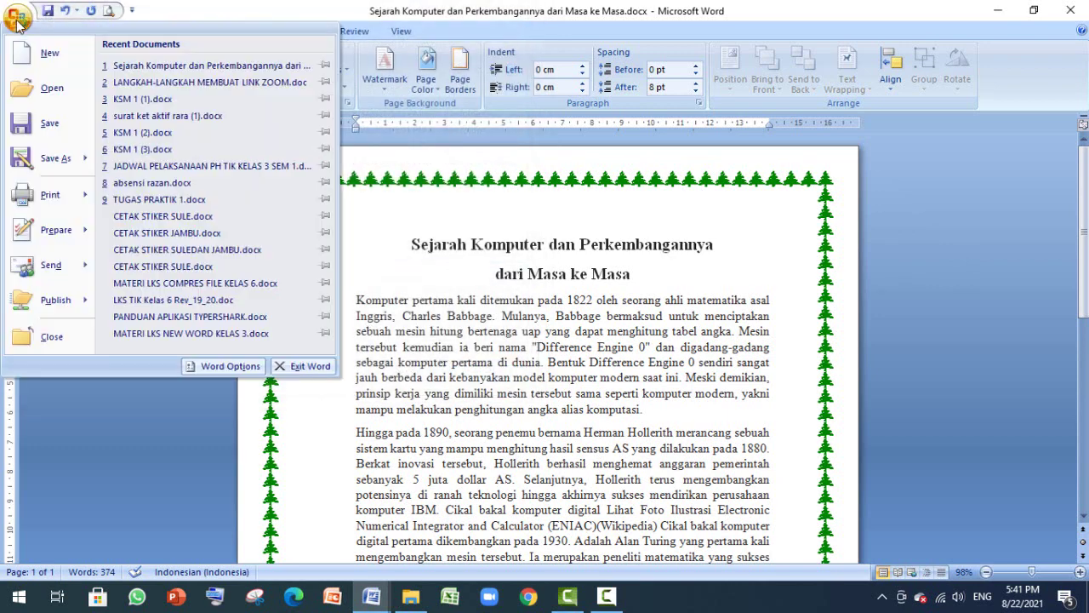
click(40, 128)
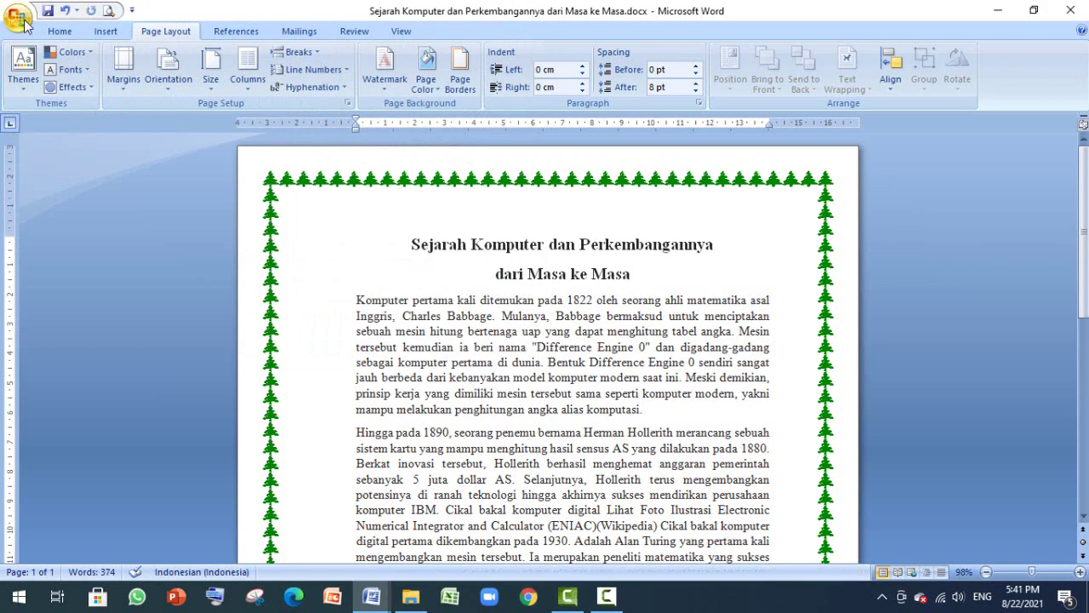
click(19, 19)
click(45, 121)
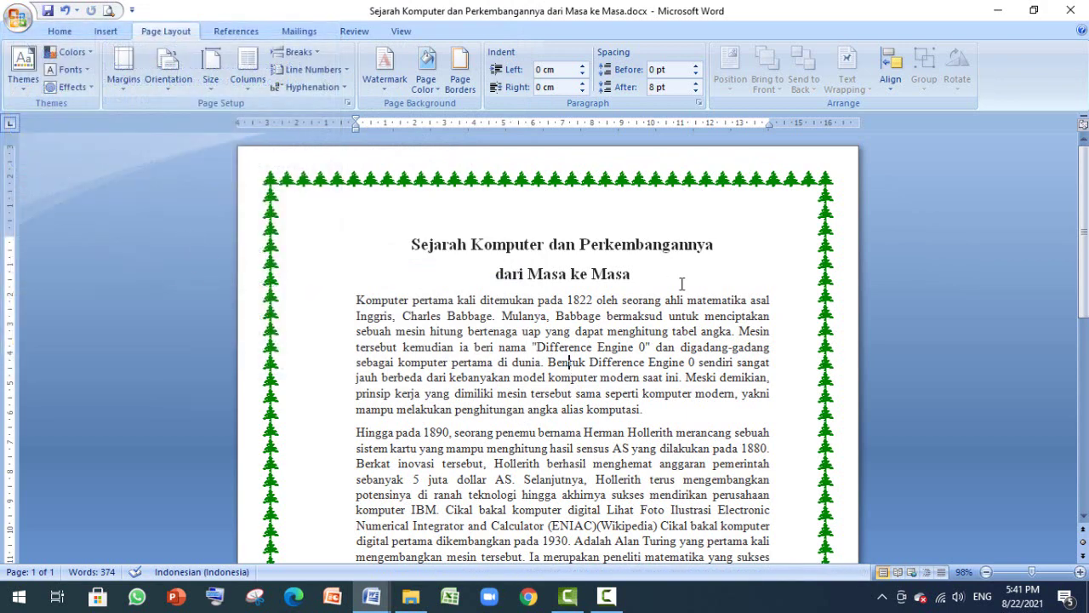
Close the saved article and exit the word processor to return to the desktop
scroll(681, 283, down, 1)
scroll(382, 303, up, 1)
click(18, 19)
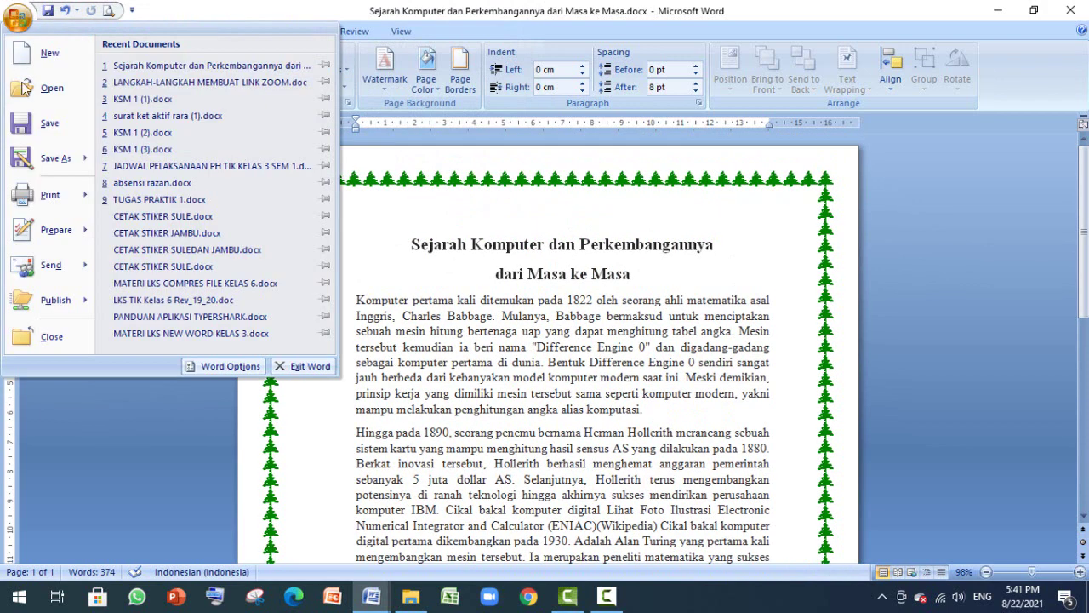
click(510, 308)
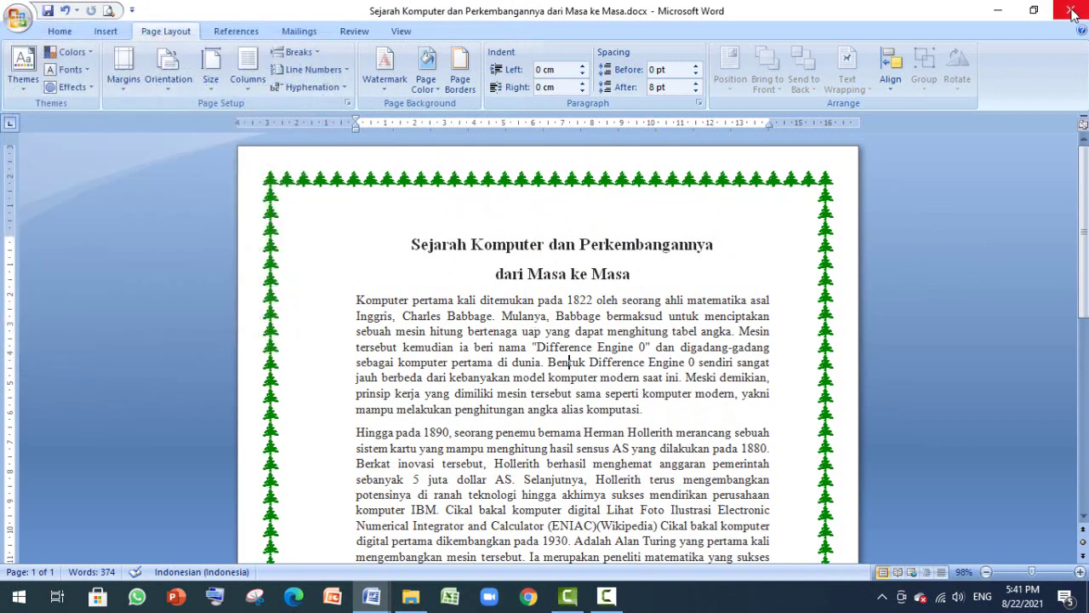
click(1070, 10)
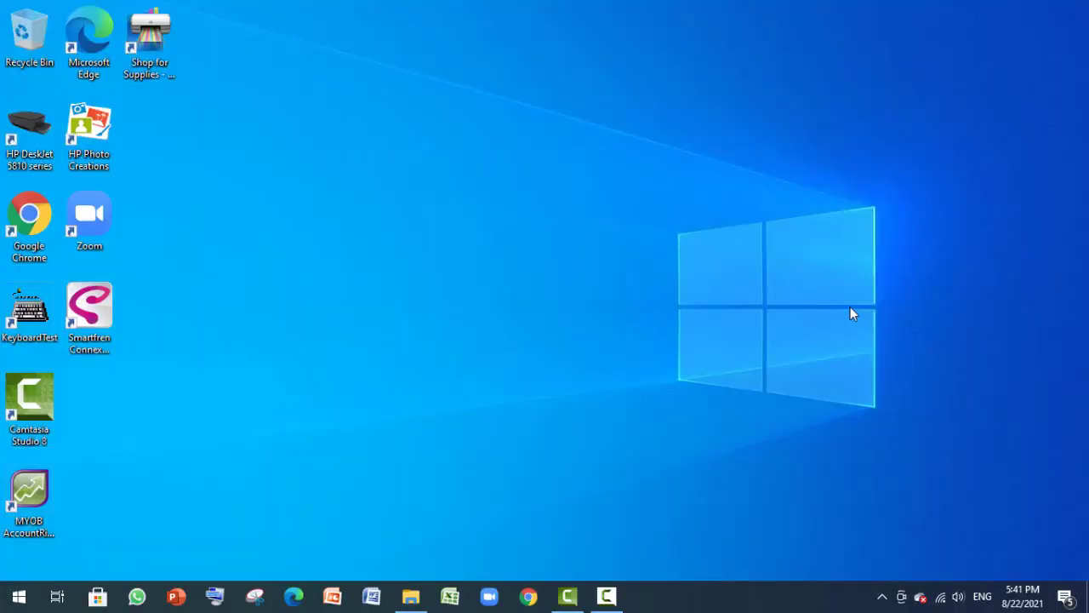